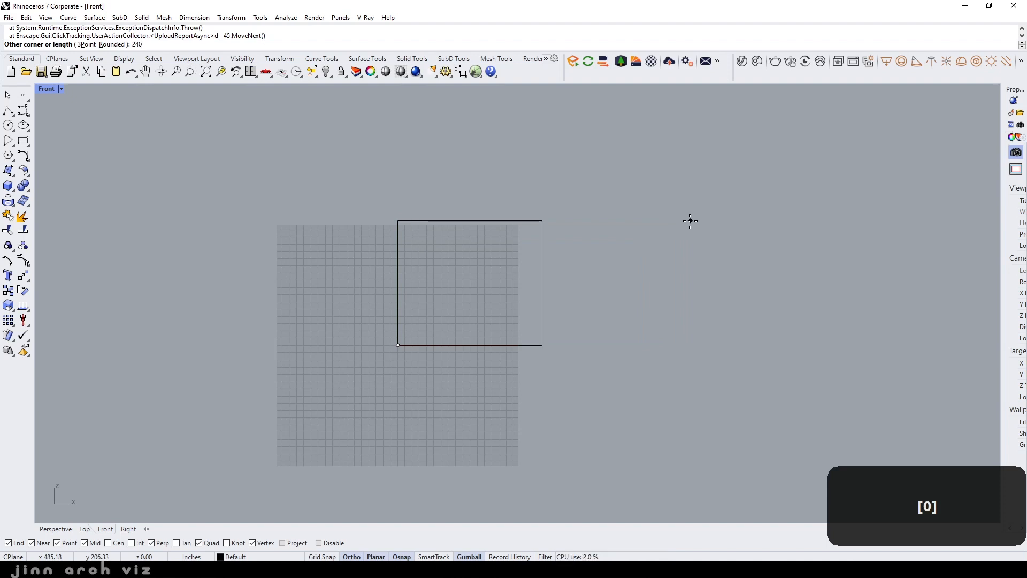
Complete the front-view rectangle from the origin with a length of 240 and a width of 120 inches
type("120")
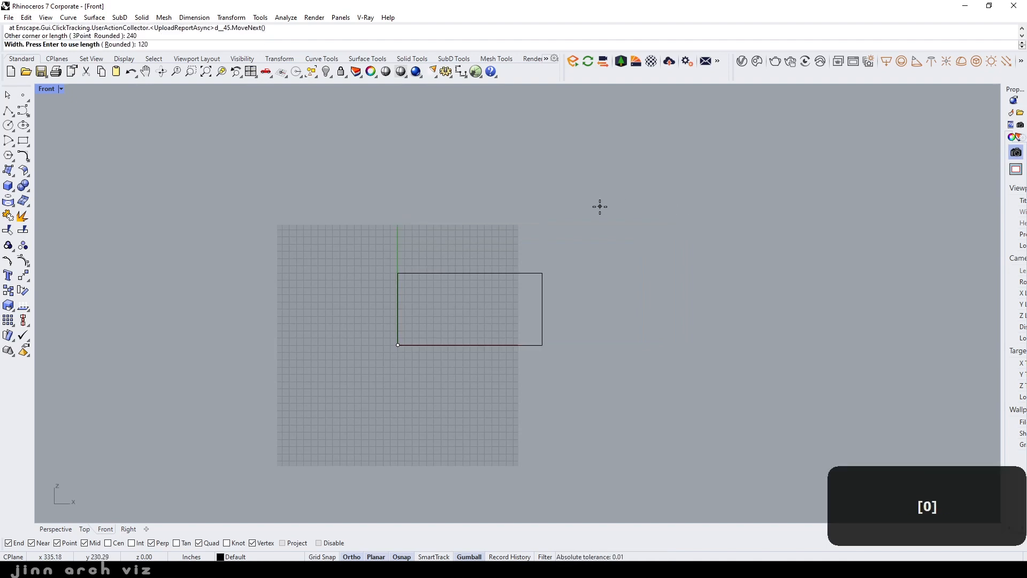
key("Return")
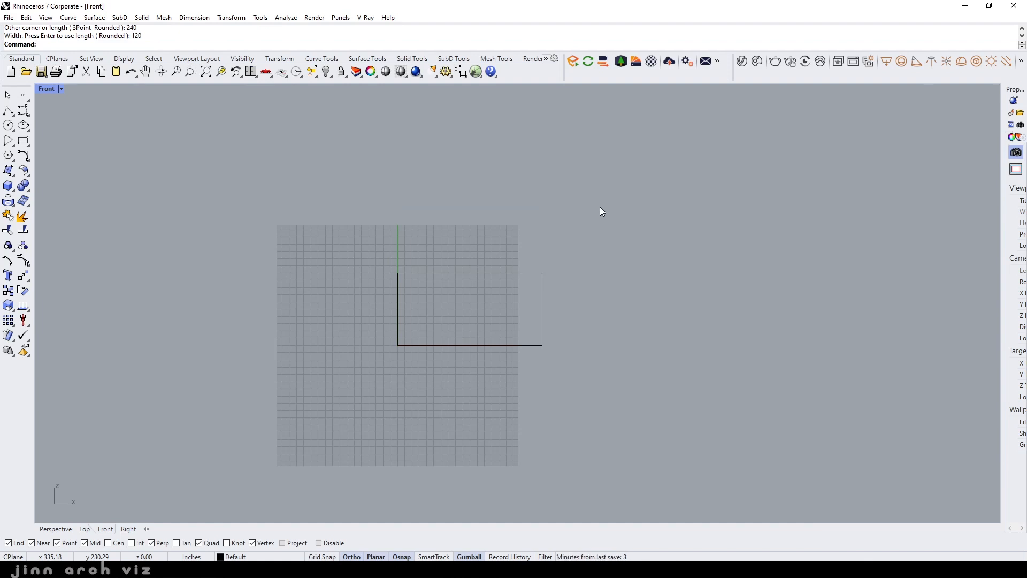
Create a box post from the rectangle's lower-left corner, 12 inches wide, reaching the rectangle's upper edge and 24 inches deep
scroll(449, 332, "up", 10)
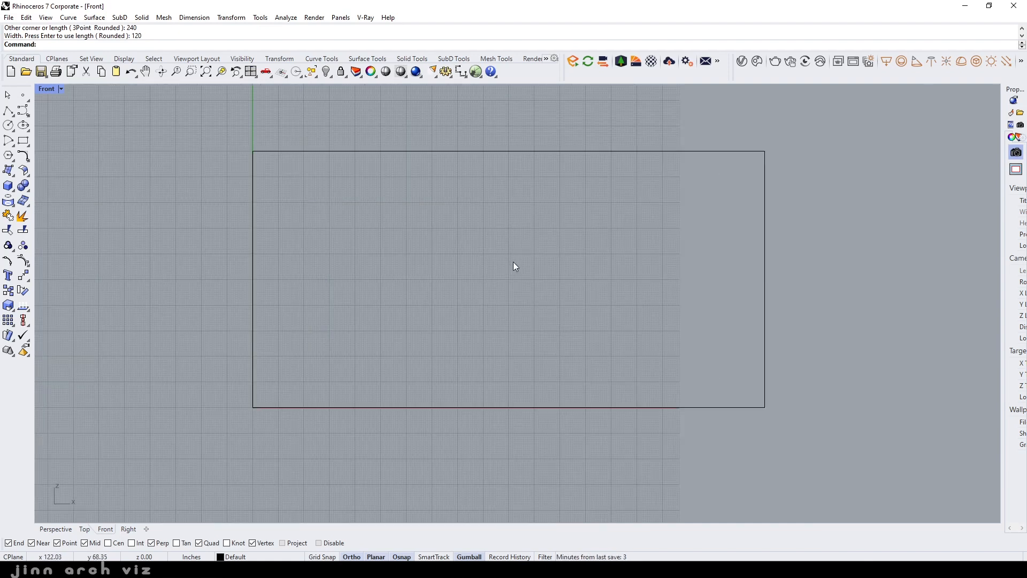
left_click(8, 186)
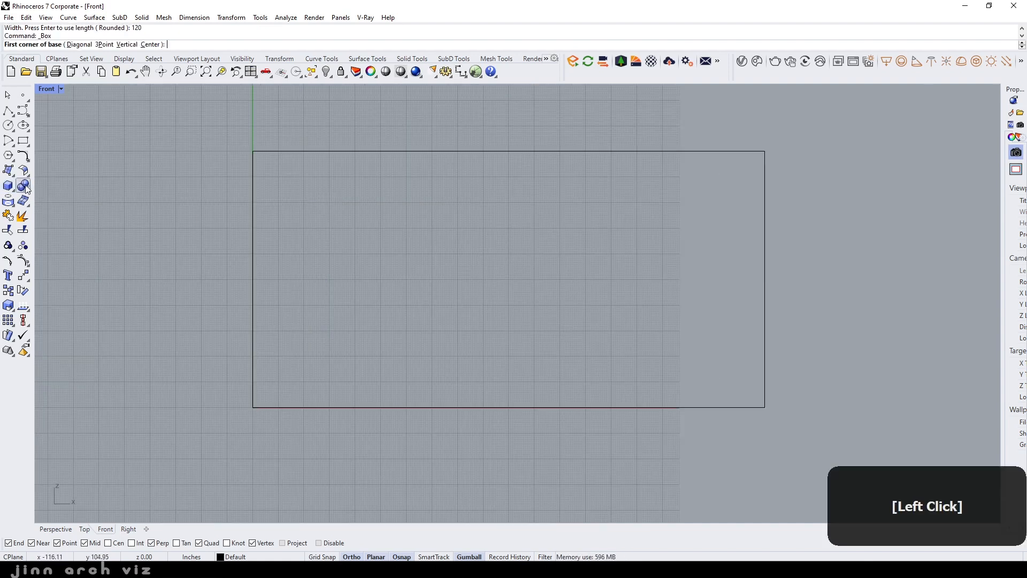
left_click(250, 405)
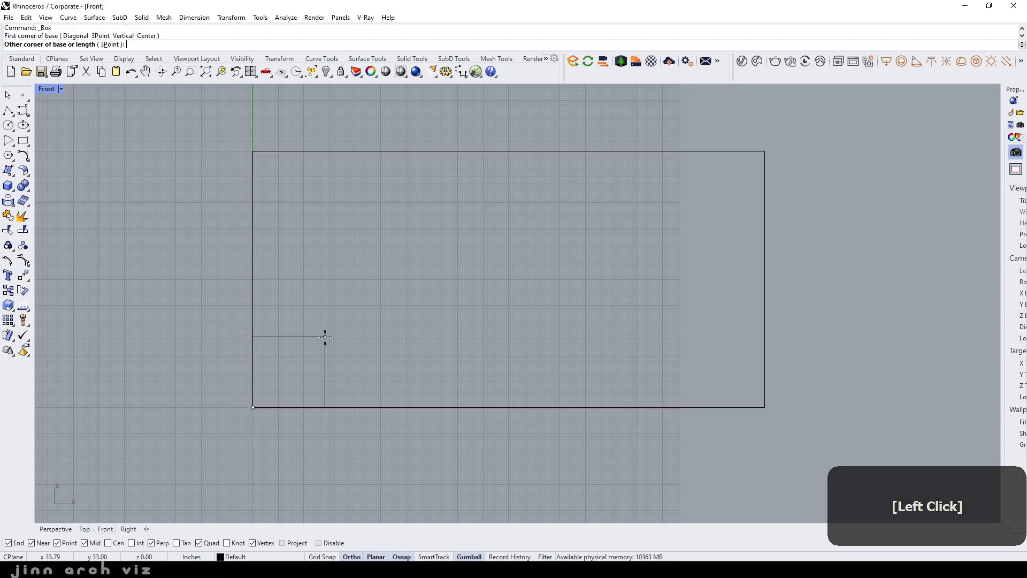
type("12")
key("Return")
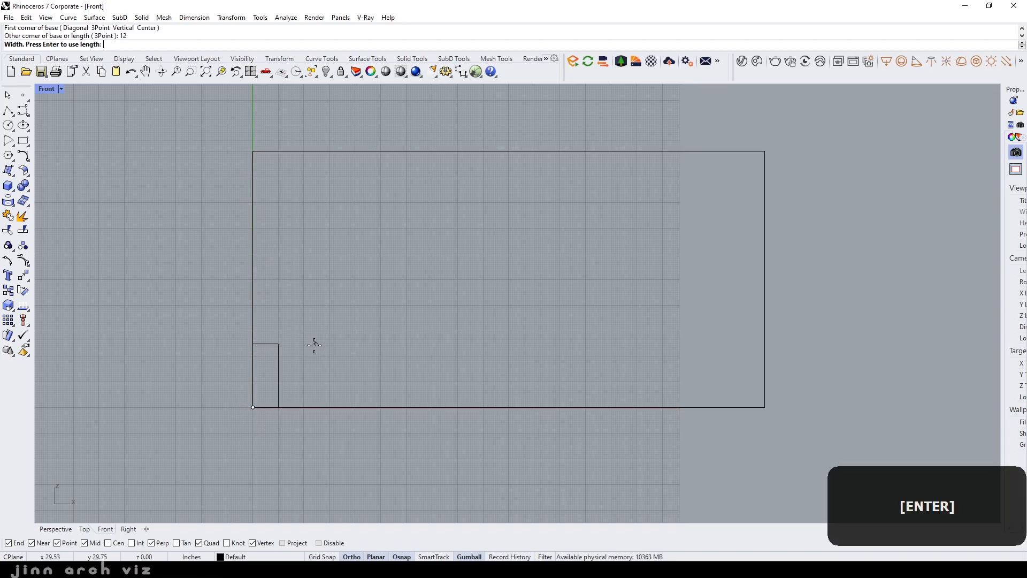
left_click(278, 152)
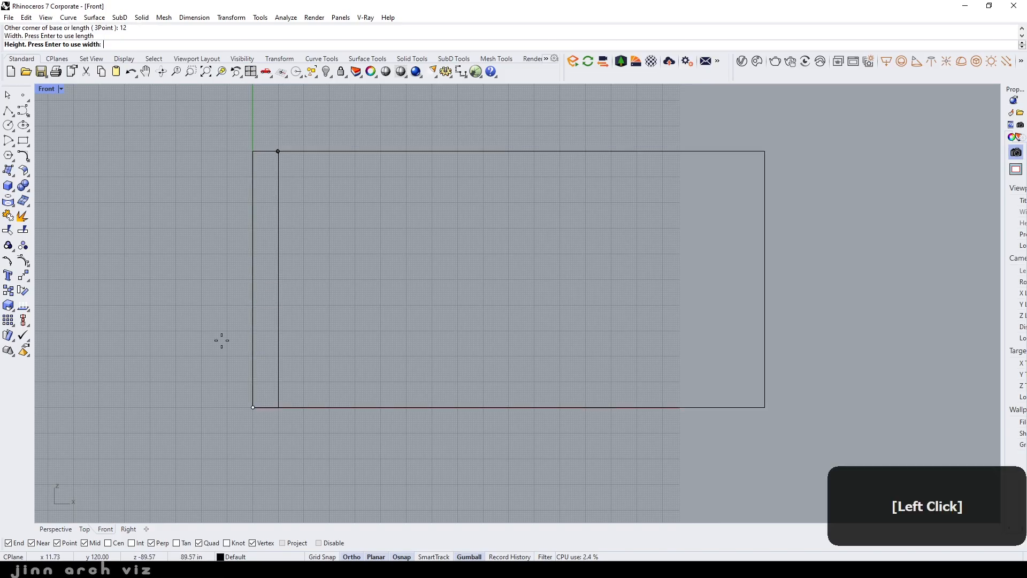
left_click(63, 529)
type("24")
key("Return")
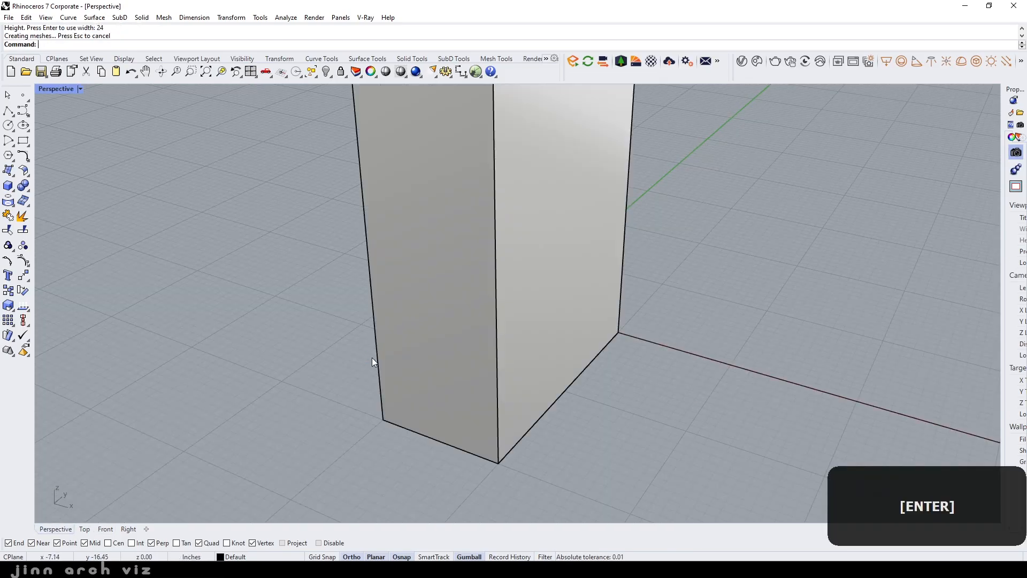
Mirror a copy of the post in the Front view about the vertical line through the rectangle's midpoint
scroll(346, 422, "down", 5)
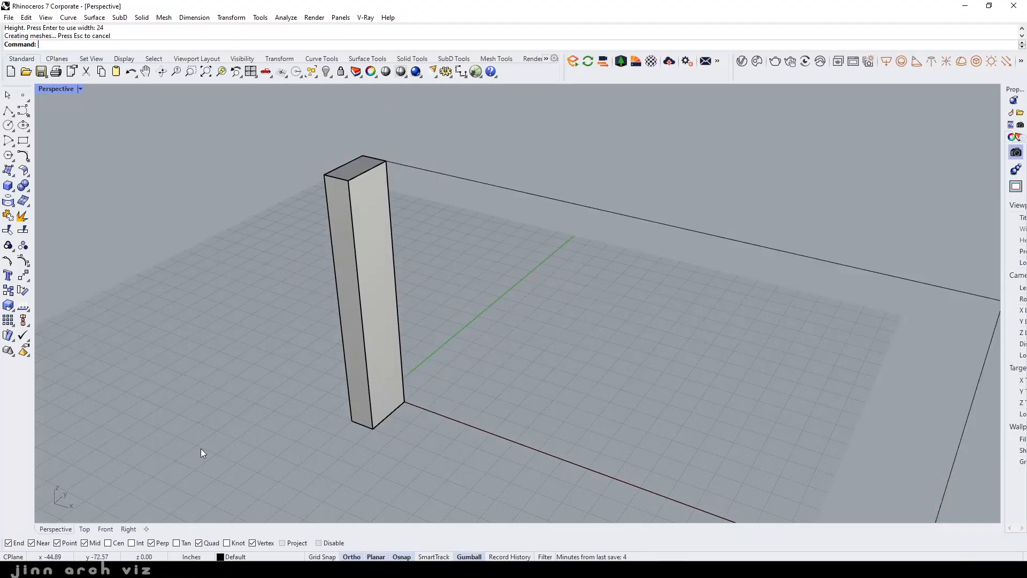
left_click(106, 529)
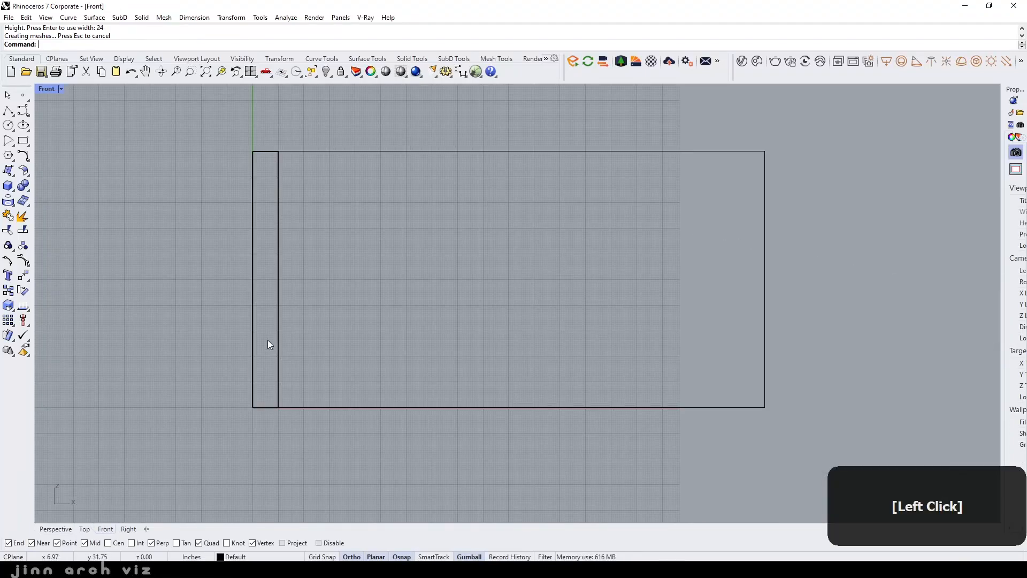
left_click(277, 328)
type("Mi")
key("space")
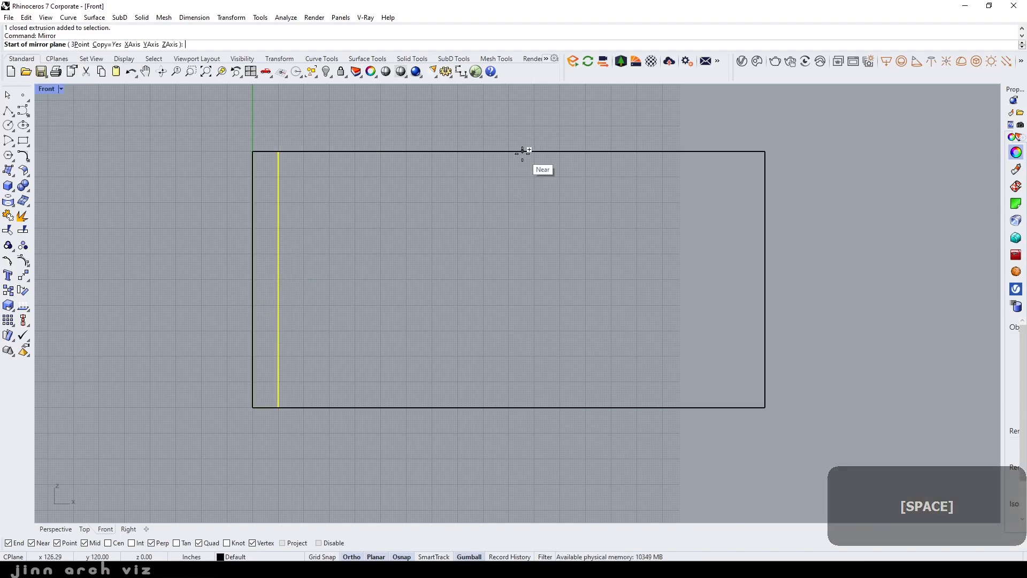
left_click(509, 152)
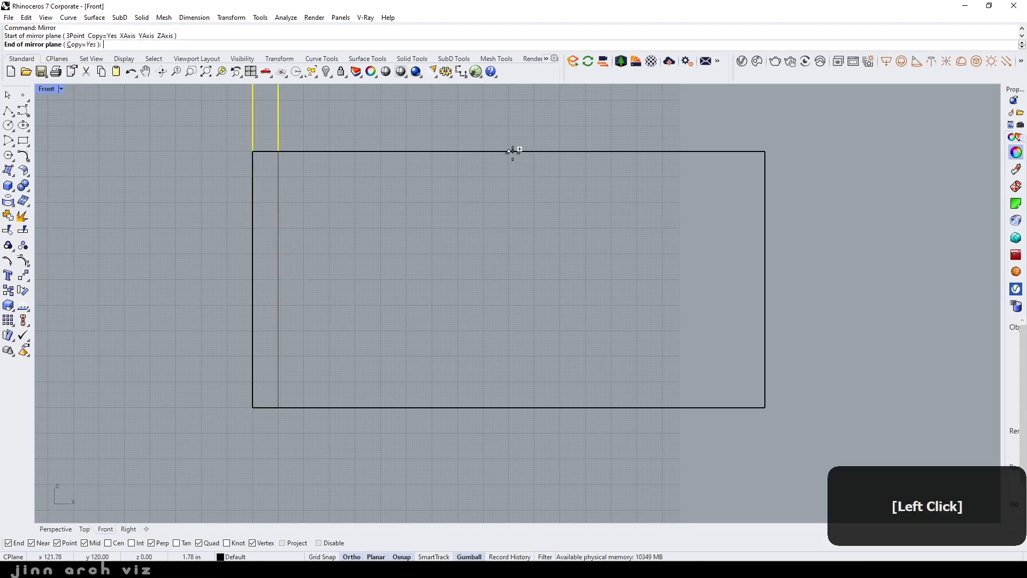
left_click(509, 222)
key("Escape")
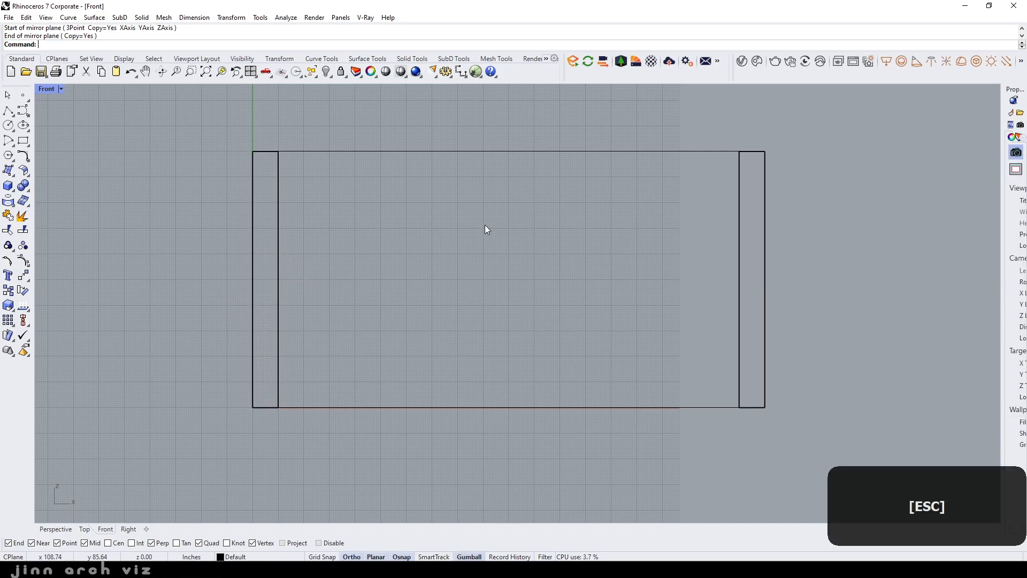
Create a box panel between the posts from the left post's inner bottom corner, 216 inches long, 78 high and 3 thick
left_click(8, 185)
left_click(278, 408)
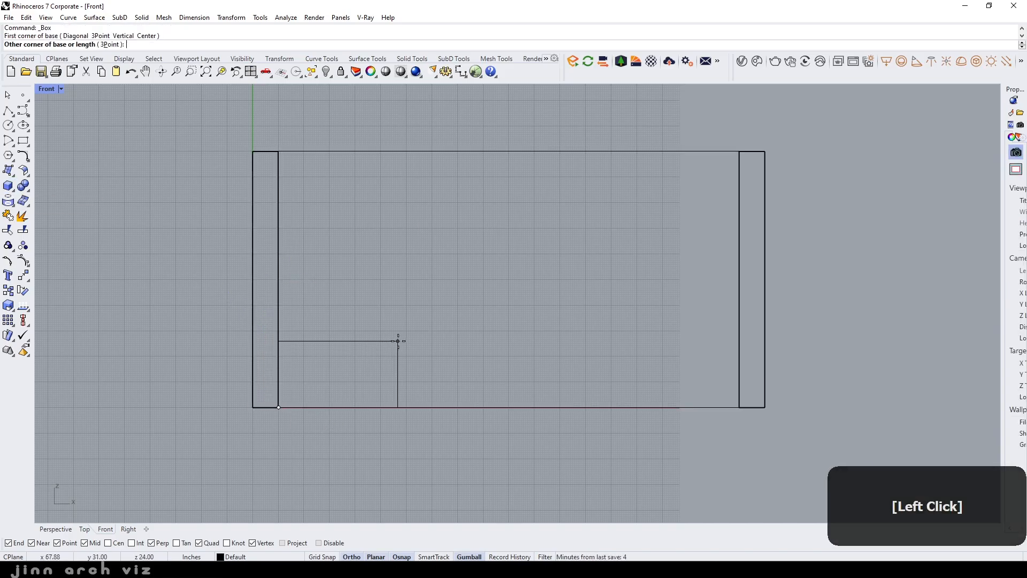
type("216")
key("Return")
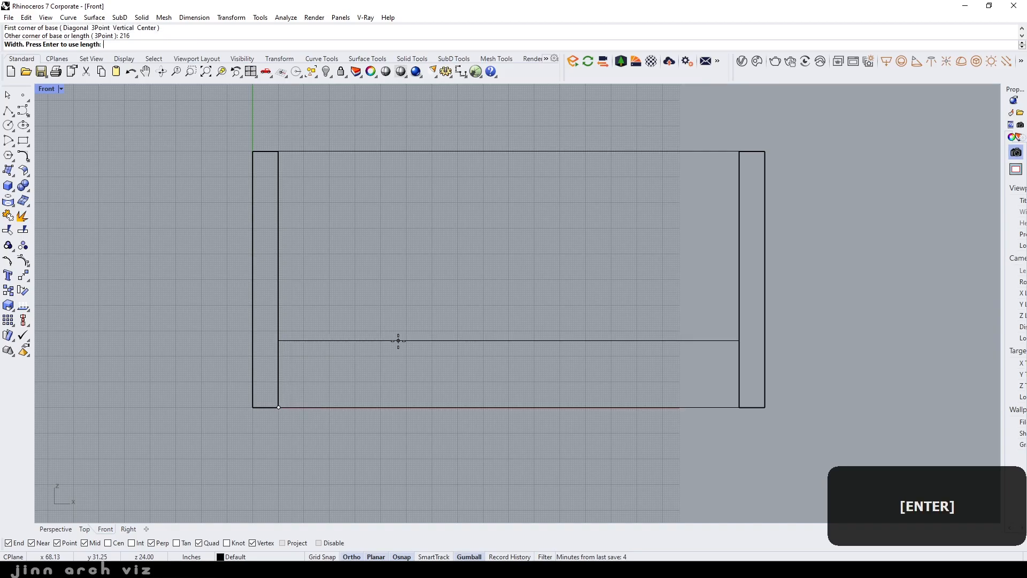
type("78")
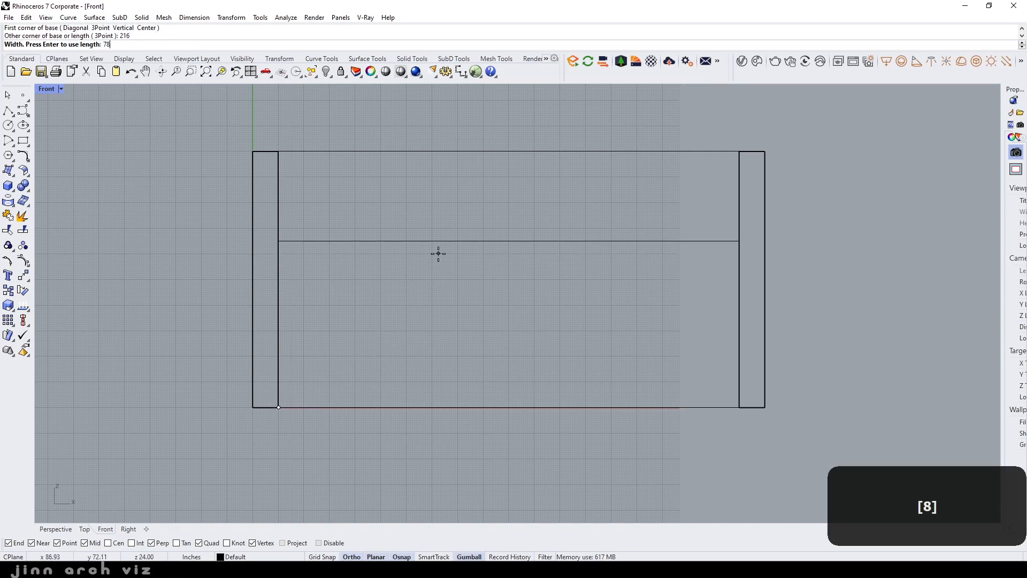
key("Return")
left_click(56, 529)
type("3")
key("Return")
Move the panel 24 inches back between the posts along the Y axis
left_click(399, 303)
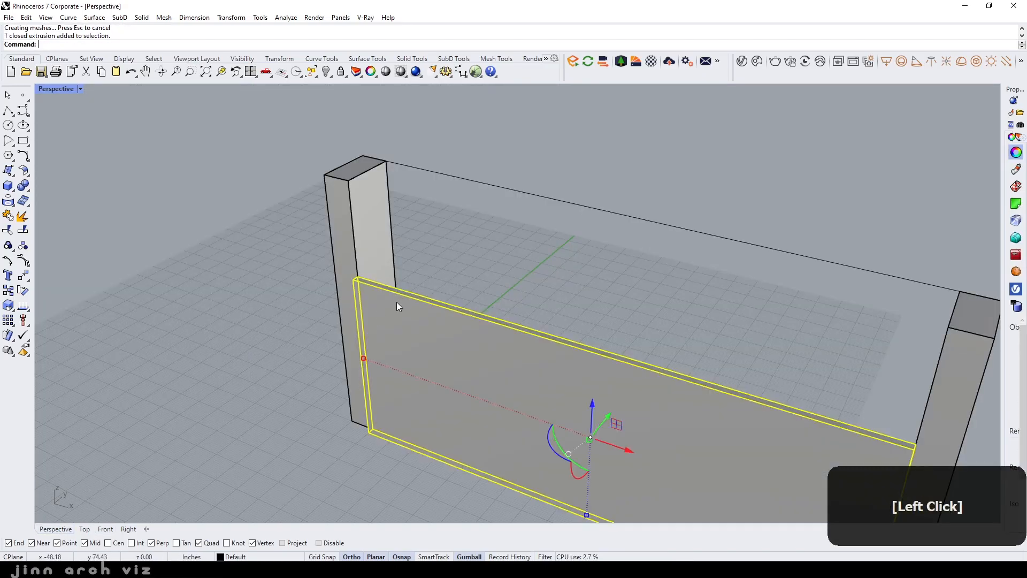
left_click(611, 413)
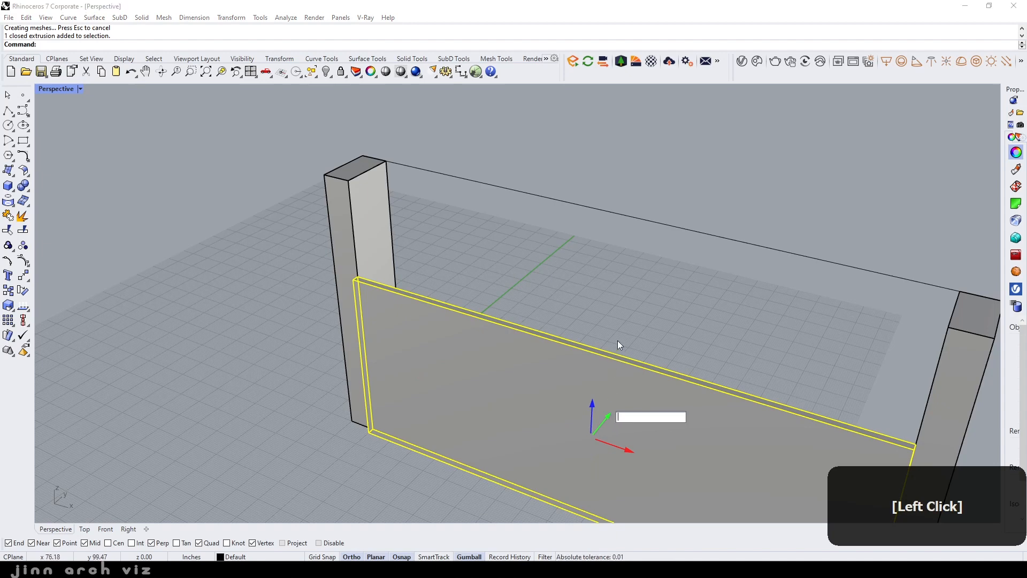
type("24")
key("Return")
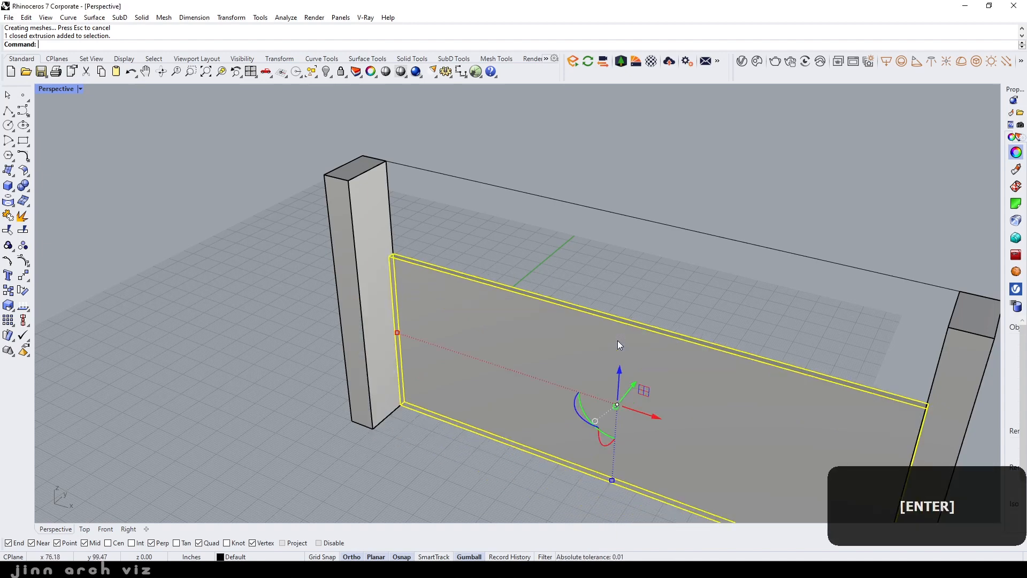
Raise the panel 18 inches in the Front view and deselect it
left_click(106, 529)
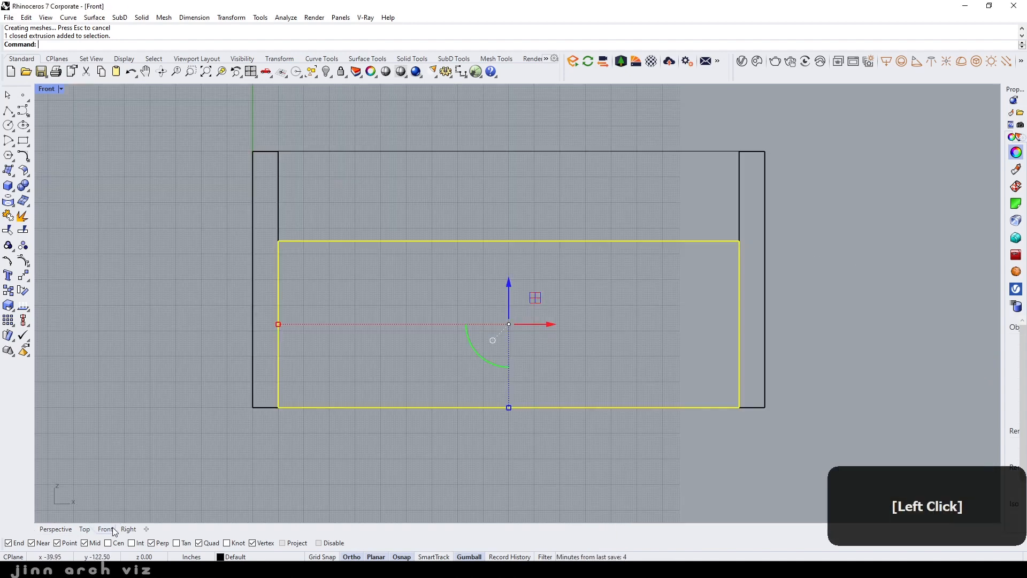
key("Escape")
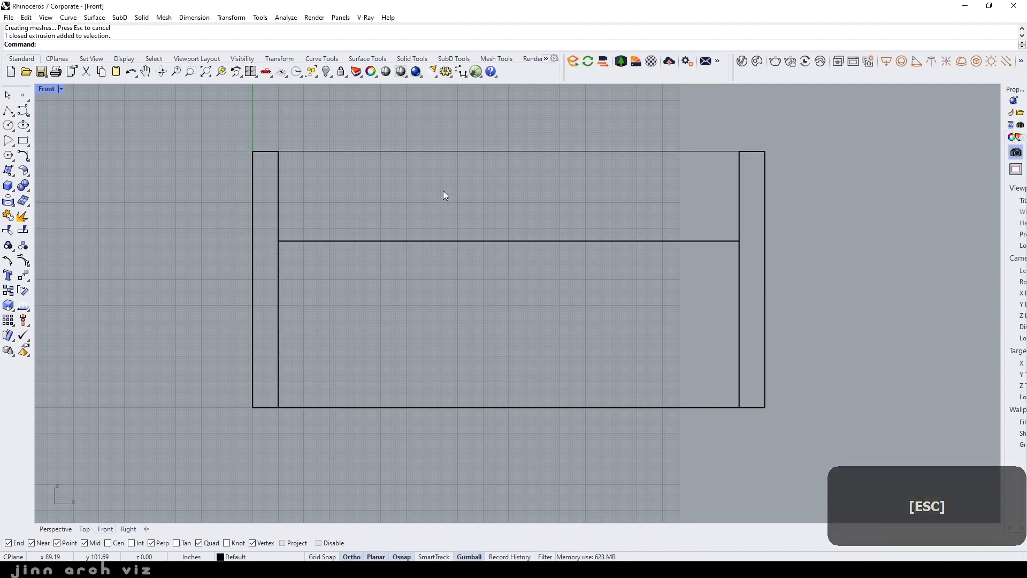
left_click(464, 242)
left_click(509, 278)
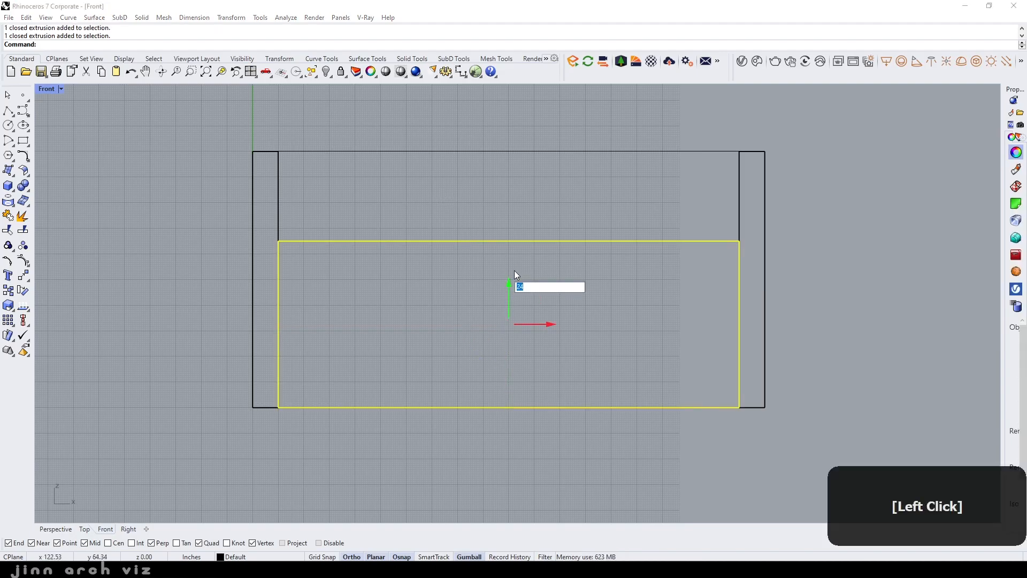
type("18")
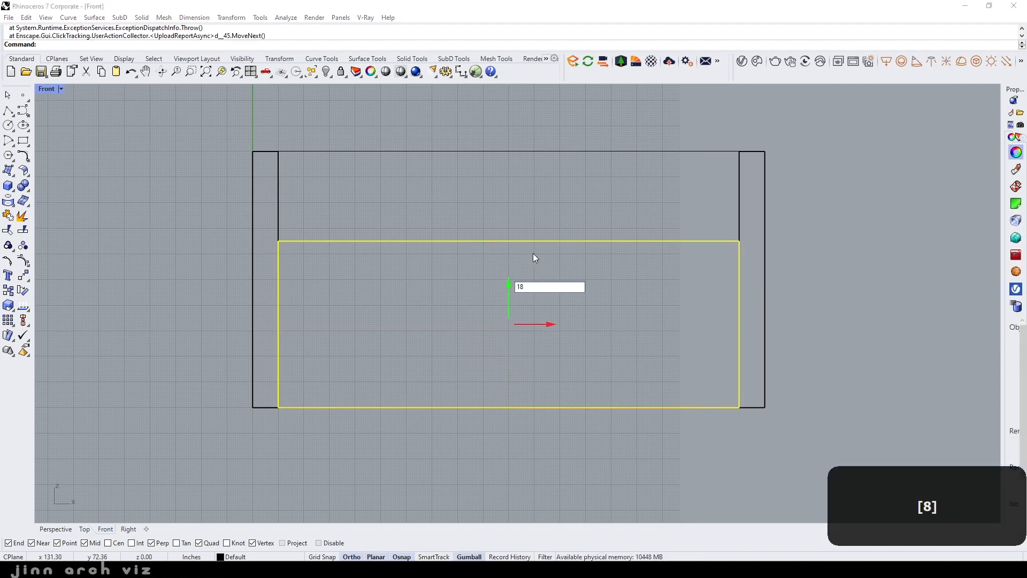
key("Return")
left_click(535, 231)
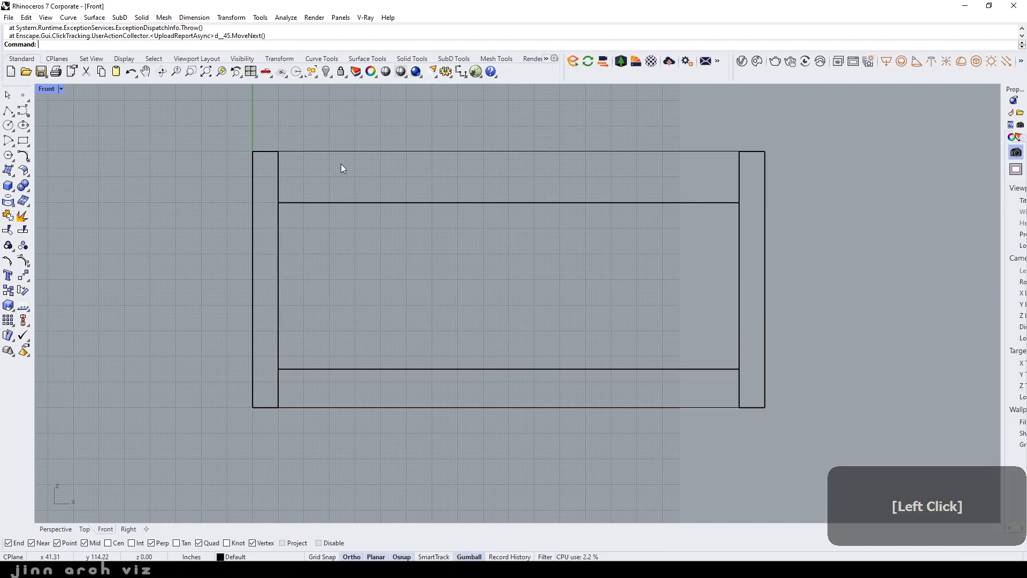
Create a 1.5 by 1.5 inch box slat beside the left post, from the panel's top-left corner up to the rectangle's upper edge
left_click(8, 185)
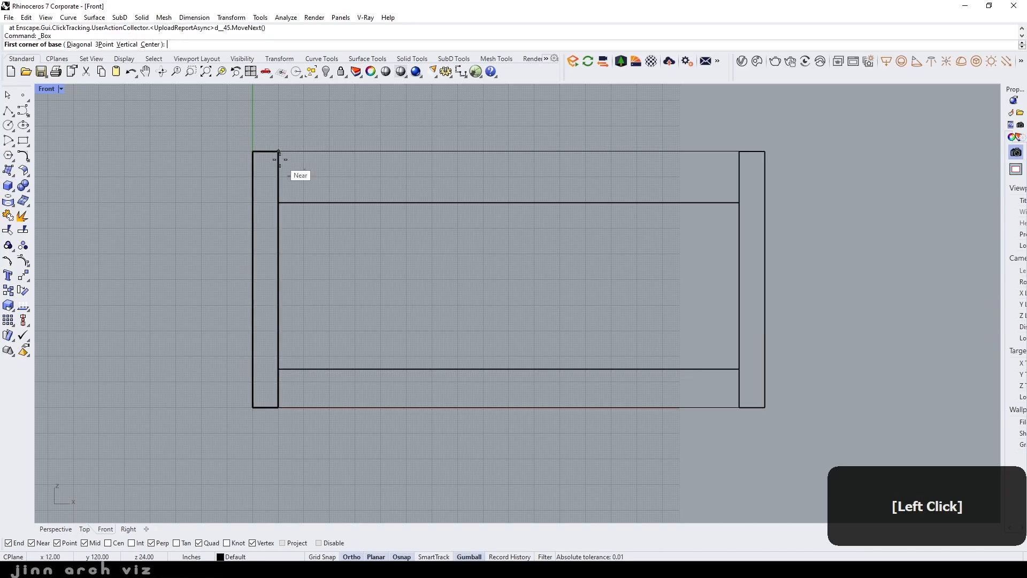
left_click(278, 202)
type("1")
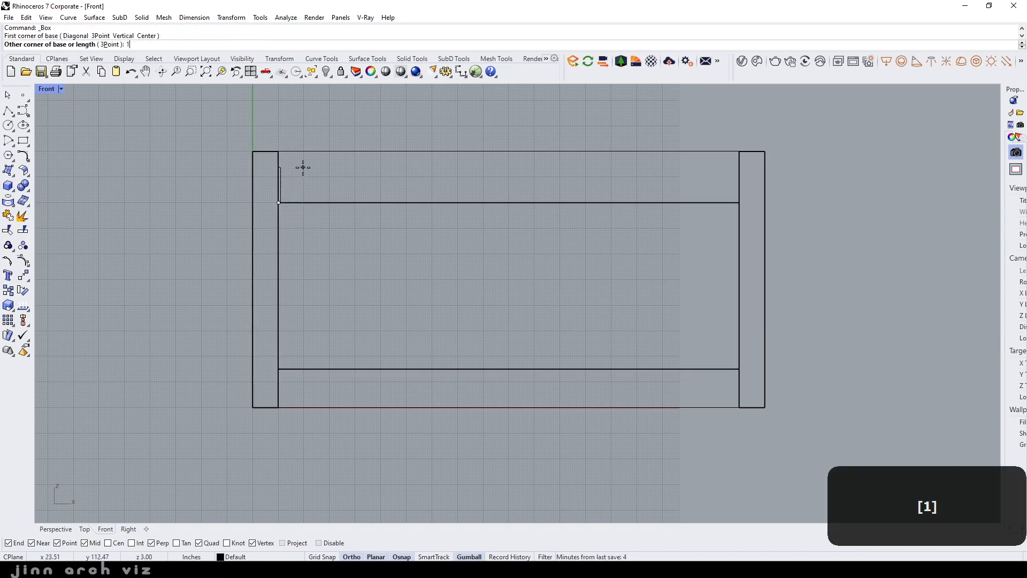
type(".5")
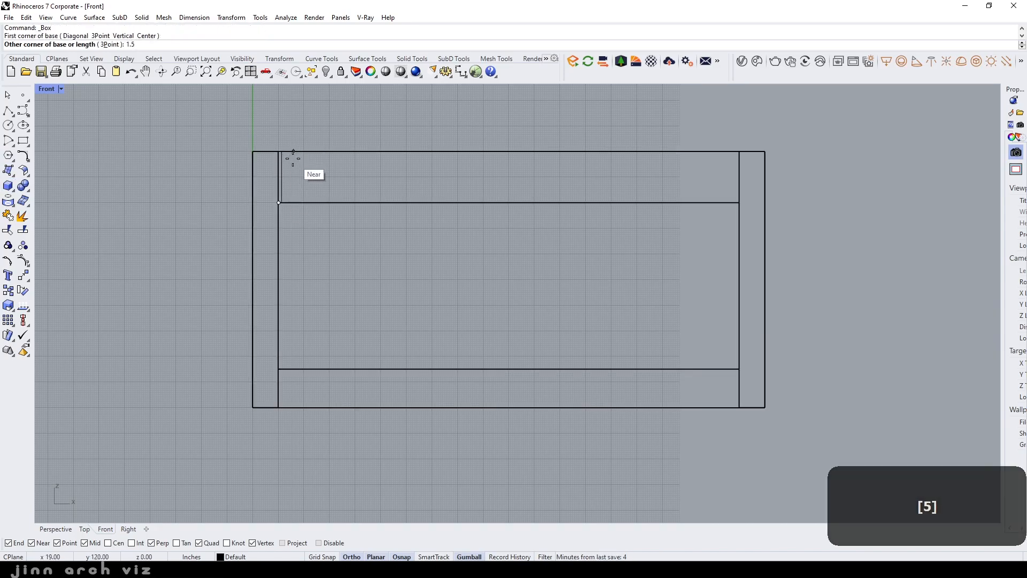
left_click(288, 152)
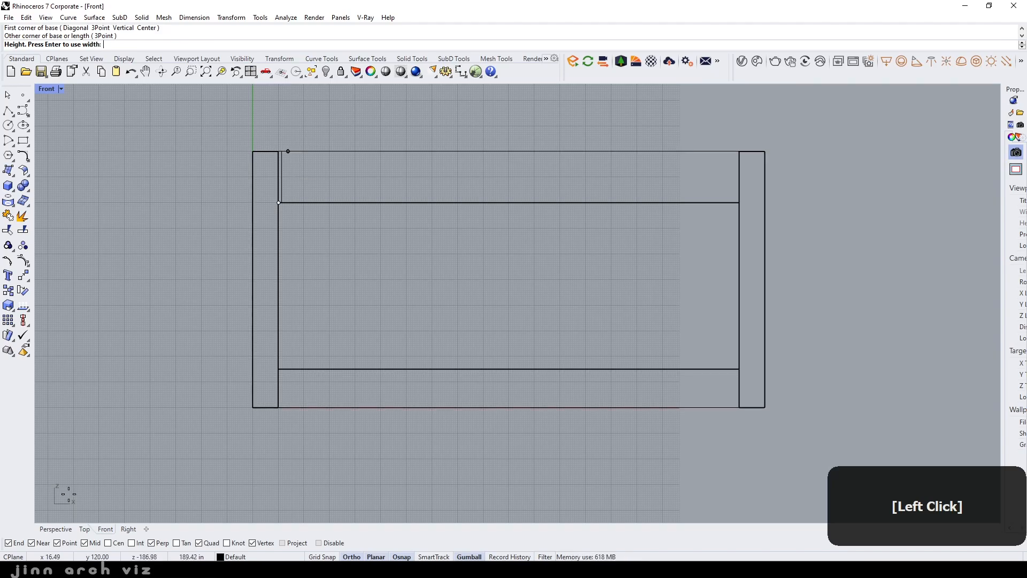
left_click(58, 530)
type("1.5")
key("Return")
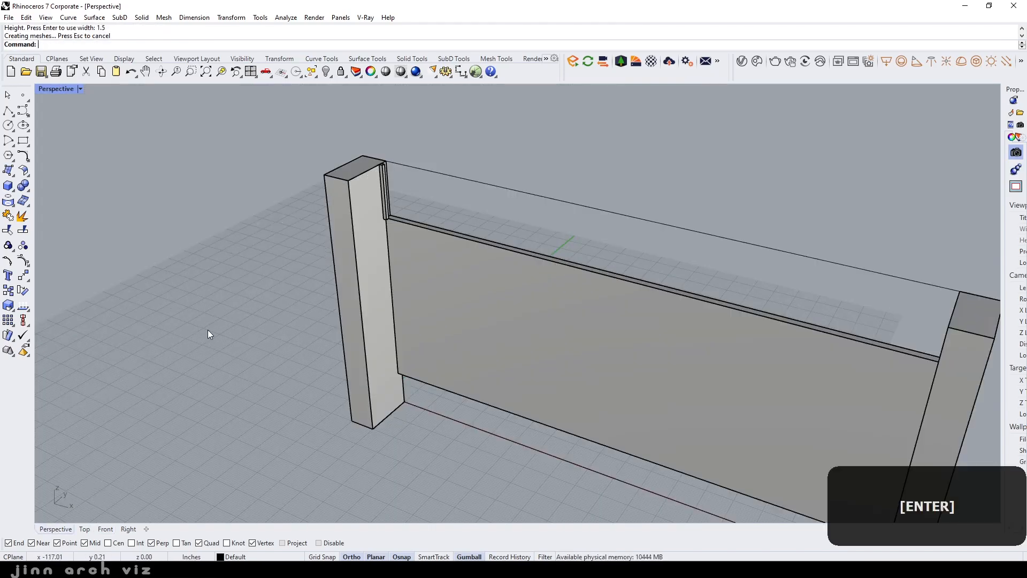
Move the slat 3 inches back along the Y axis onto the panel's top
scroll(369, 206, "up", 4)
left_click(408, 193)
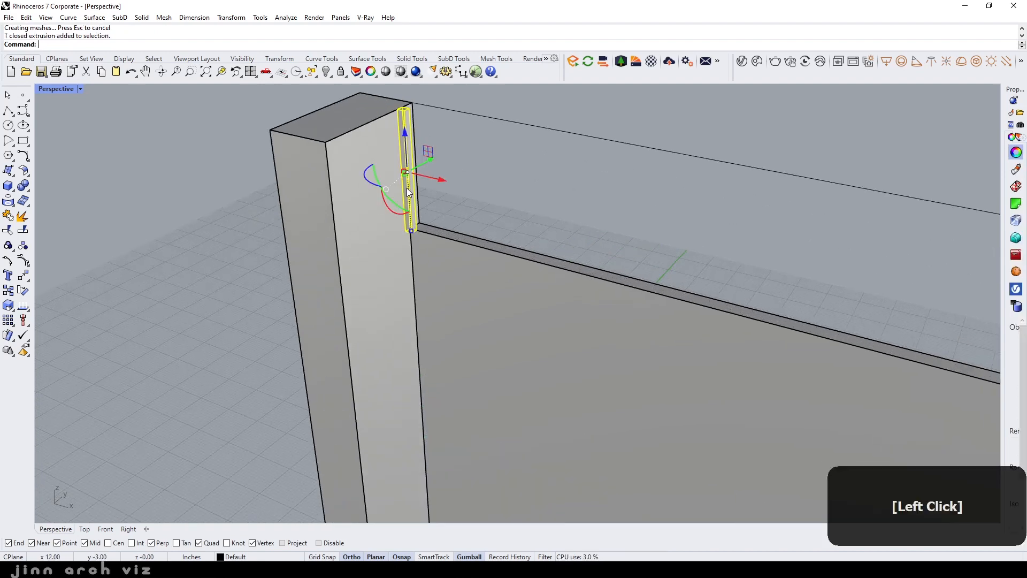
left_click(427, 161)
type("3")
key("Return")
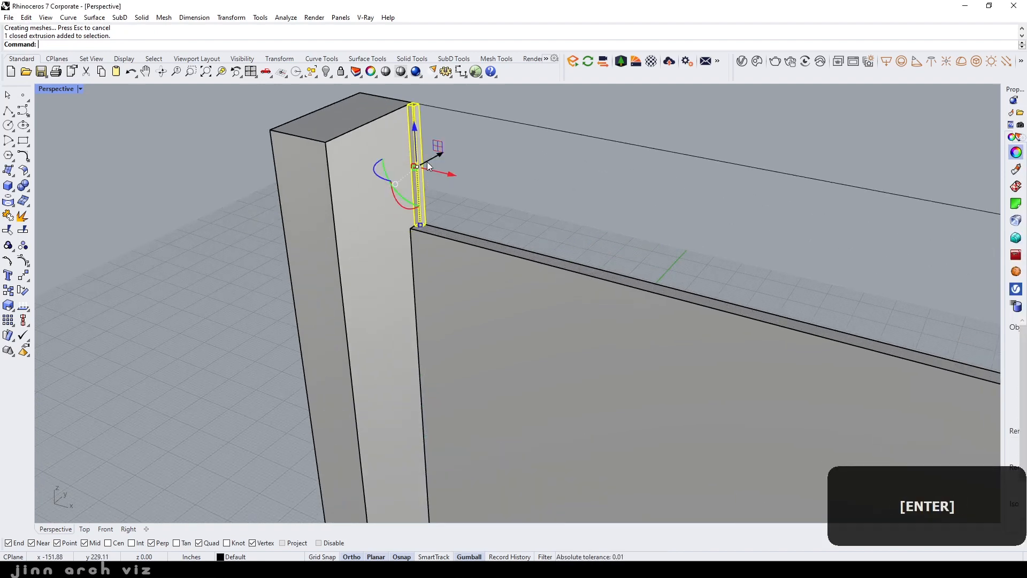
Copy the slat in the Front view from its top-left corner to its top-right corner, directly beside the original
left_click(106, 529)
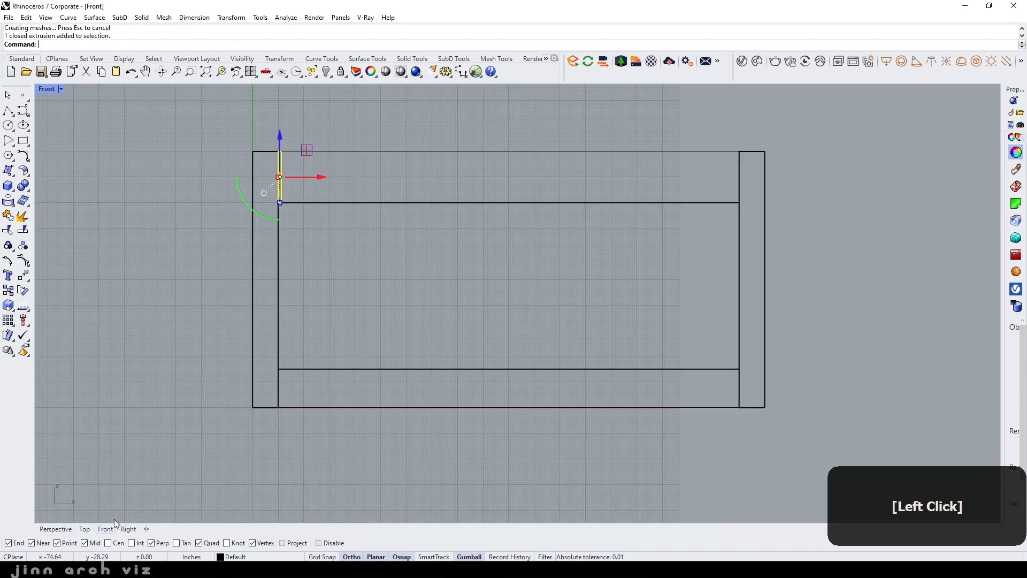
scroll(289, 161, "up", 5)
type("Copy")
key("space")
left_click(248, 122)
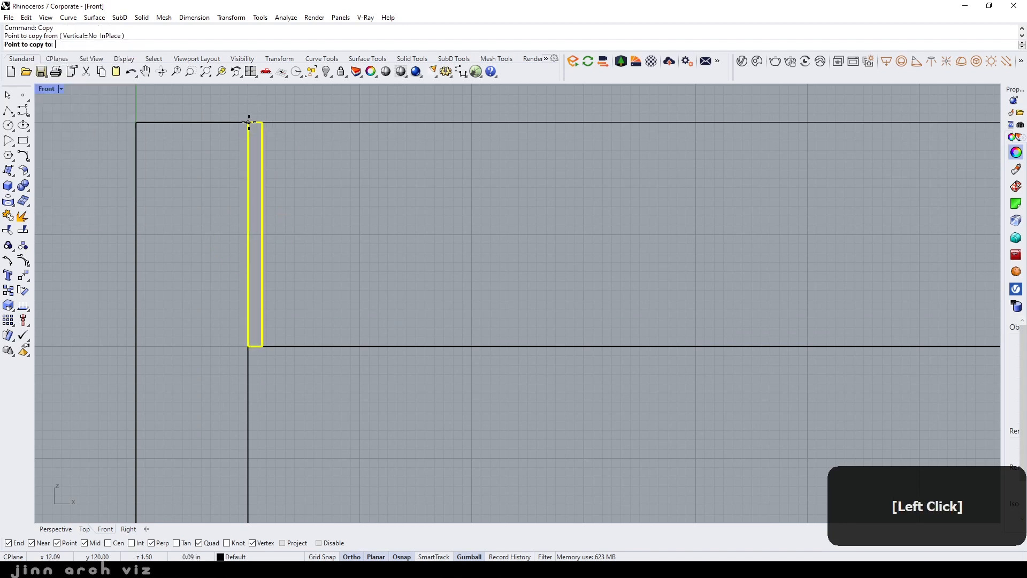
left_click(262, 123)
key("Escape")
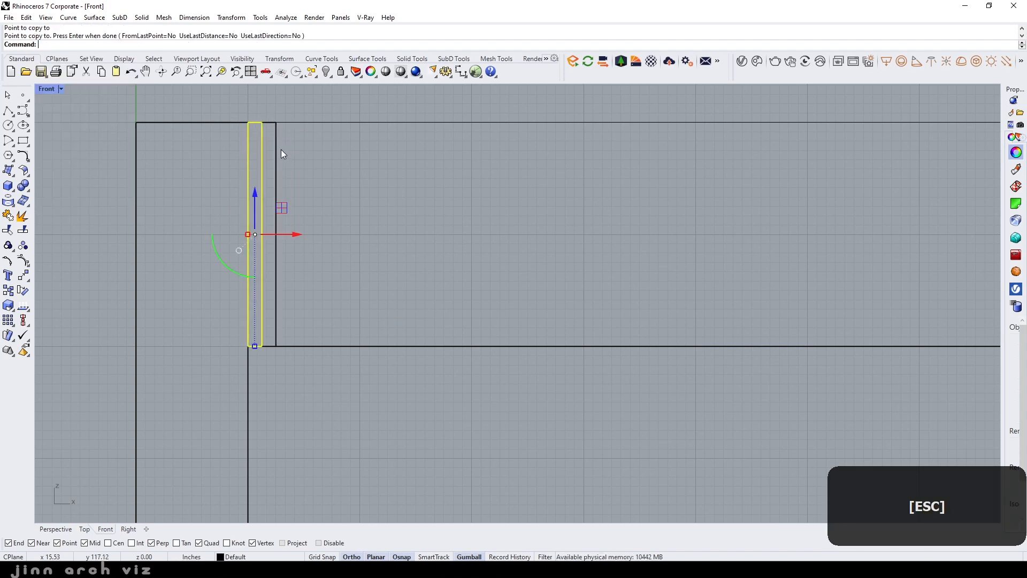
Move the copied slat 0.5 inch to the right, away from the first slat, and deselect it
left_click(277, 150)
left_click(313, 236)
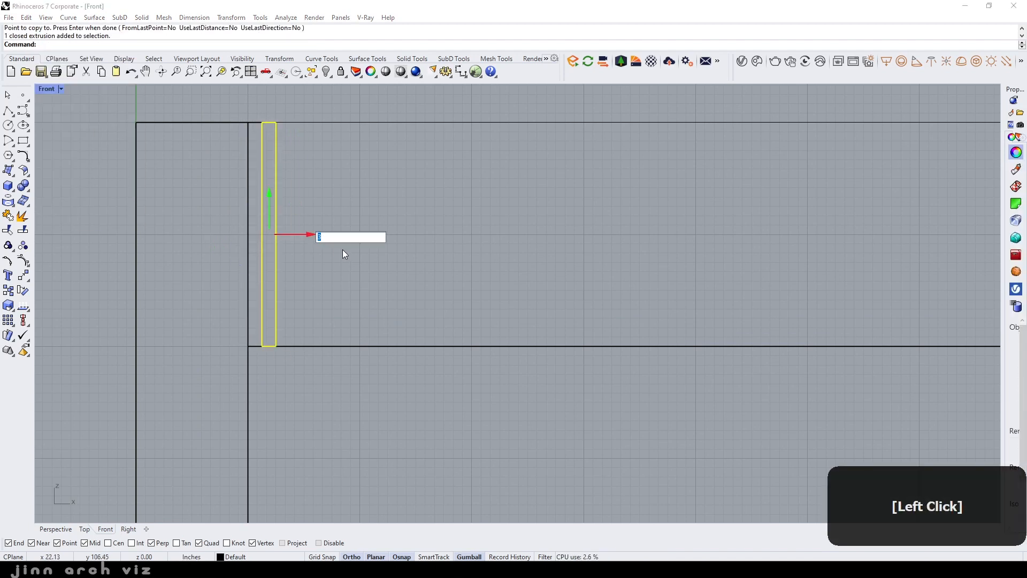
type(".5")
key("Return")
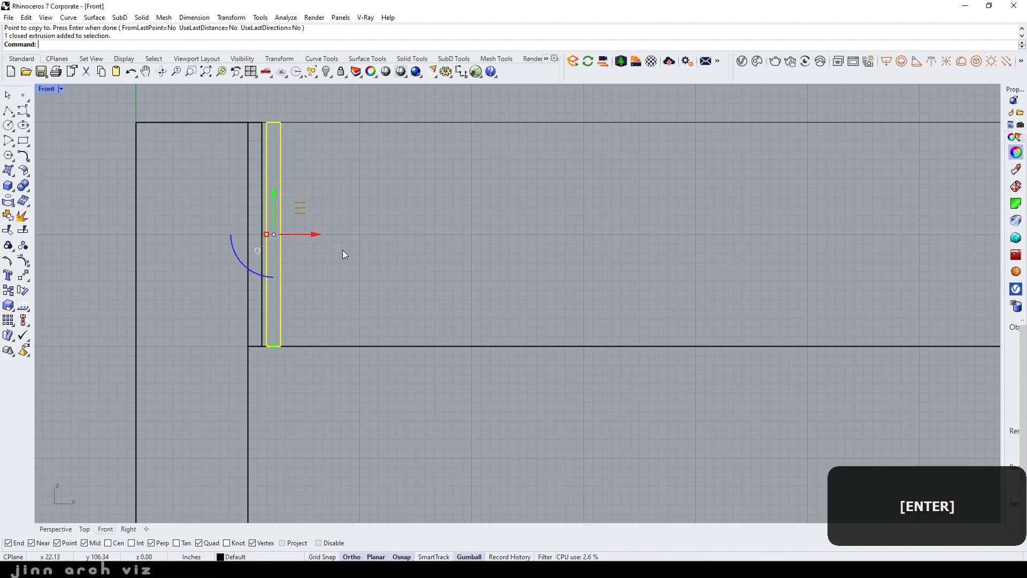
left_click(346, 200)
scroll(342, 218, "down", 8)
scroll(343, 217, "down", 2)
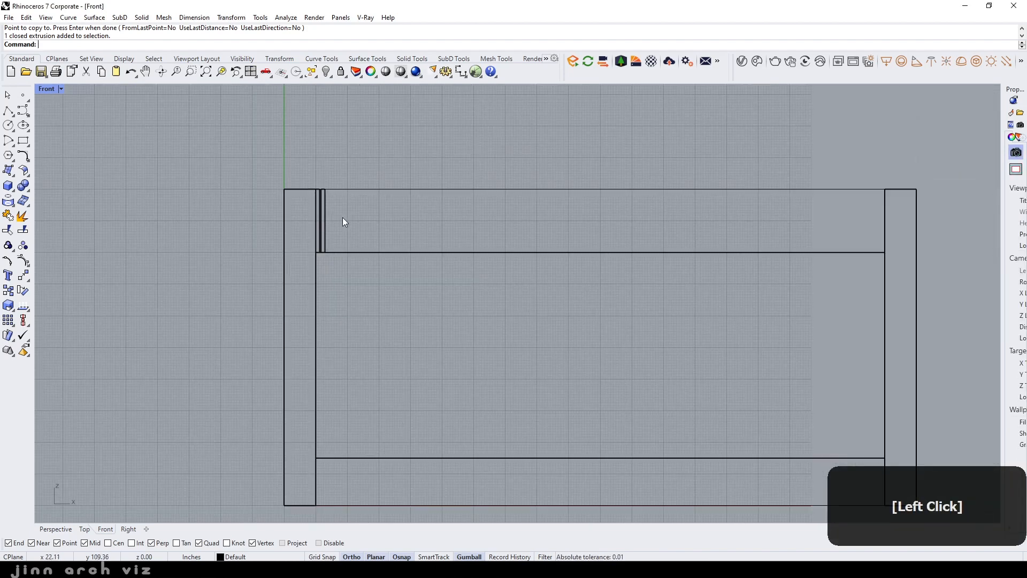
Array the second slat linearly with 110 items, spaced from the first slat's top-right corner to the second slat's top-right corner
scroll(342, 217, "up", 8)
left_click(282, 263)
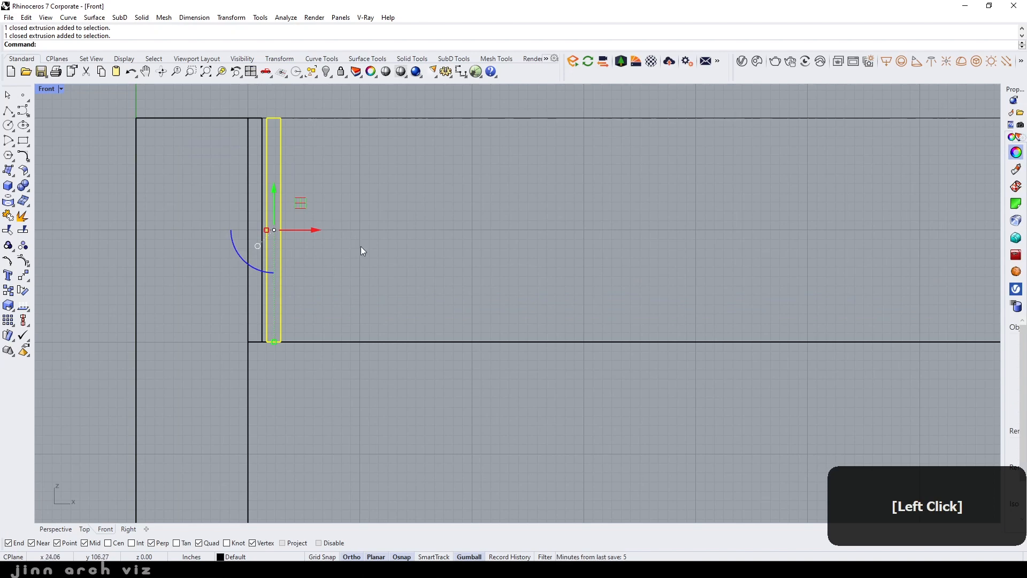
type("C")
key("BackSpace")
type("Array")
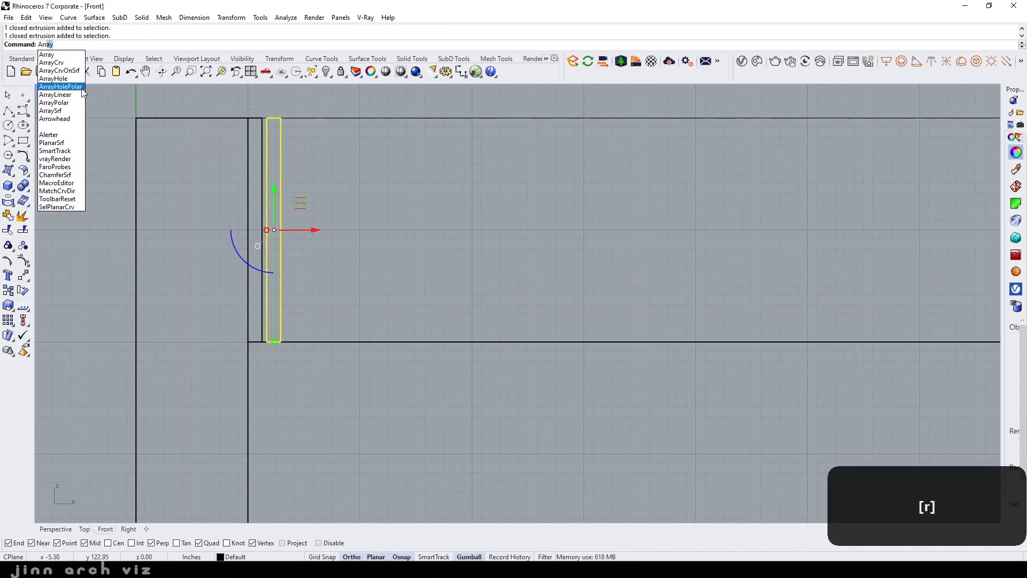
left_click(54, 89)
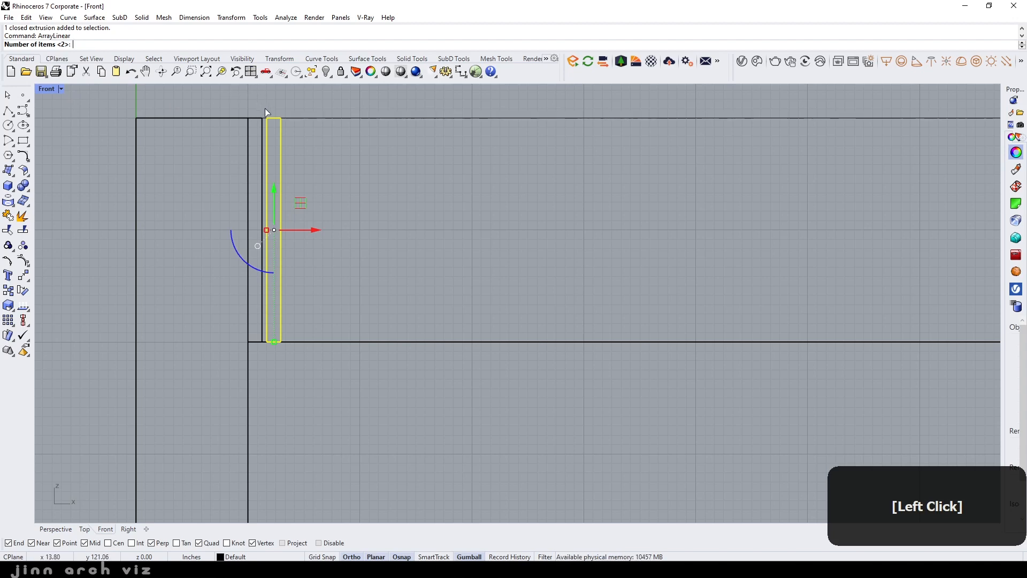
scroll(265, 108, "up", 2)
type("1")
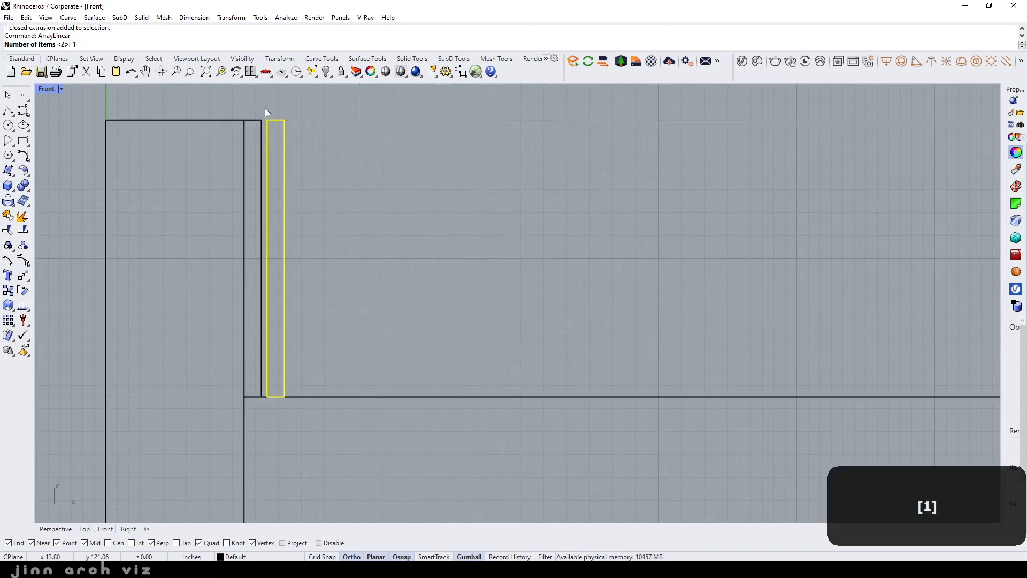
key("Return")
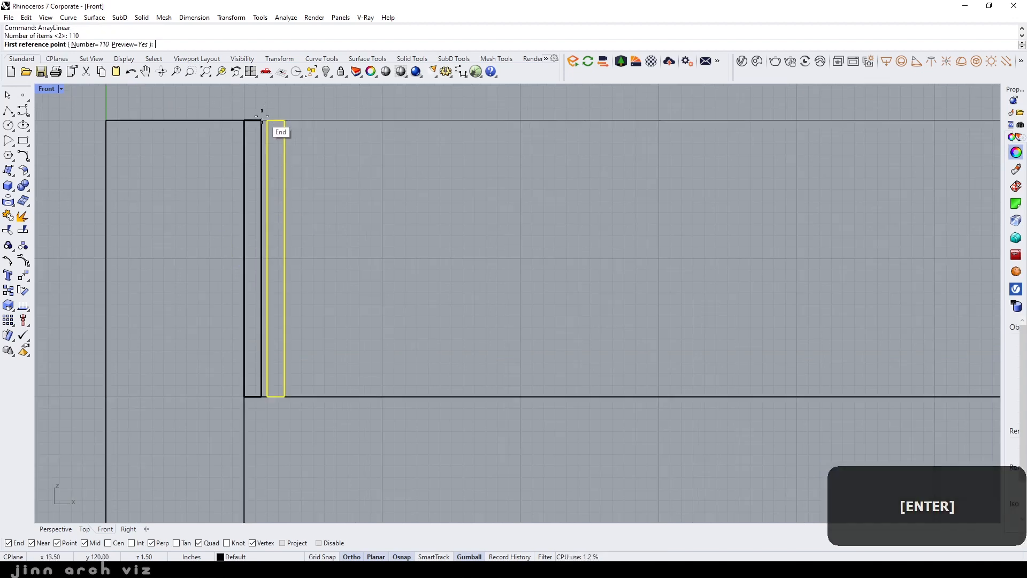
left_click(262, 120)
left_click(285, 119)
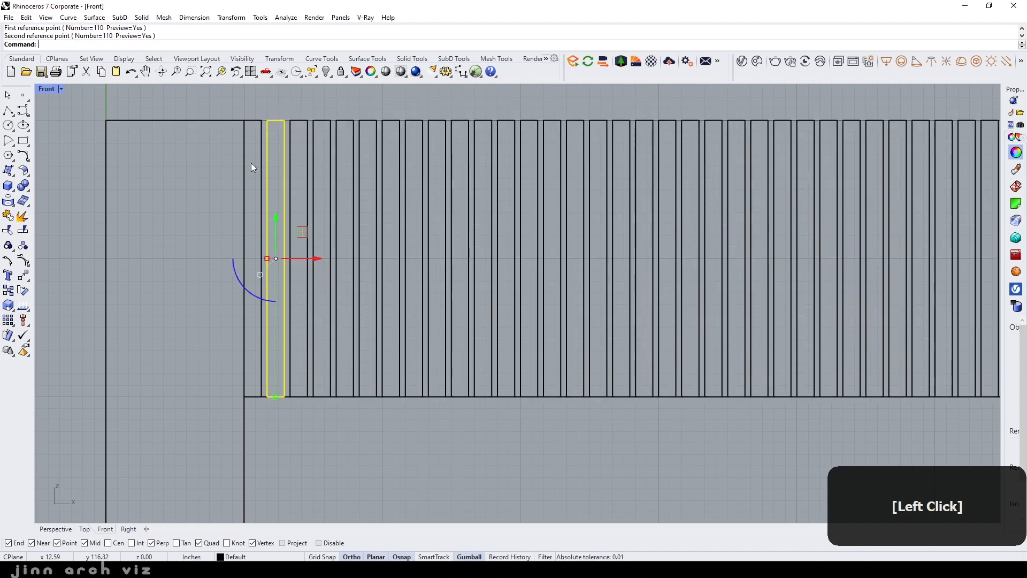
Delete the three surplus slats at the right post, past the panel's end
scroll(255, 161, "down", 4)
scroll(313, 272, "down", 3)
scroll(717, 251, "up", 3)
left_click(702, 251)
scroll(717, 287, "up", 5)
key("Escape")
left_click_drag(734, 355, 670, 293)
key("Delete")
scroll(669, 305, "down", 5)
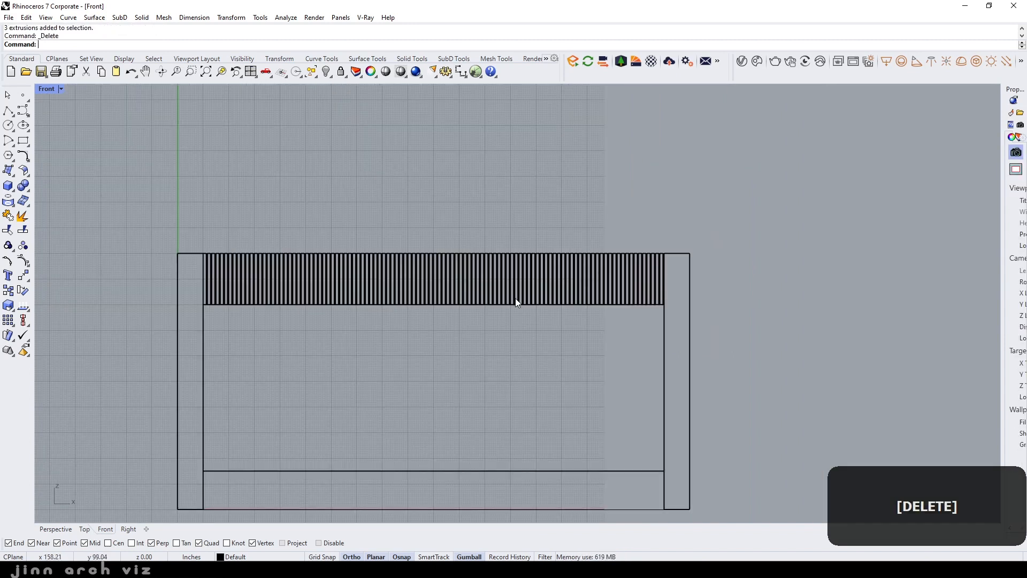
Group all the slats between the two posts, test the group by selecting it, and deselect it
left_click_drag(191, 230, 673, 325)
type("g")
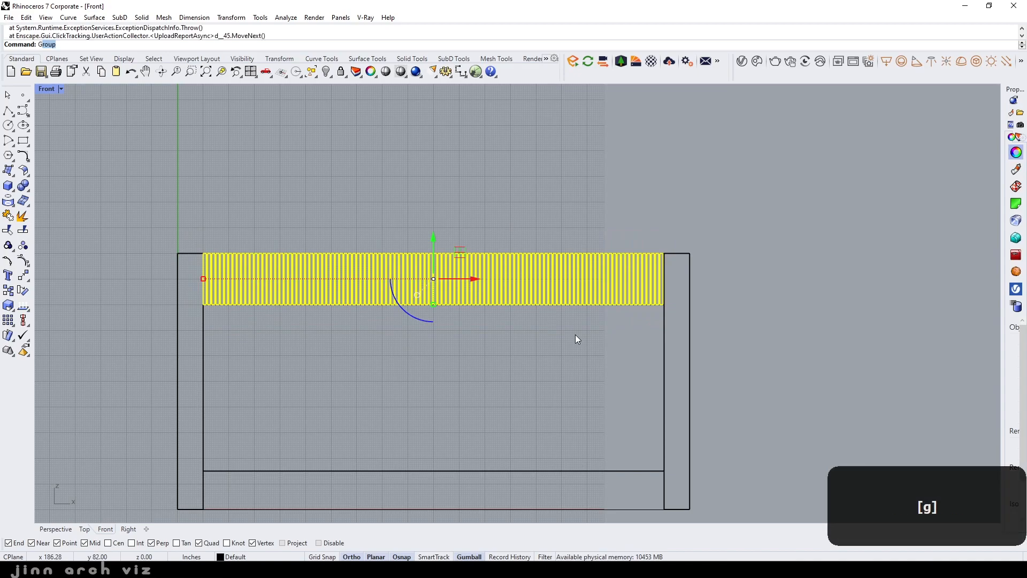
key("space")
left_click(566, 334)
left_click(520, 291)
left_click(531, 342)
key("Escape")
scroll(522, 316, "down", 2)
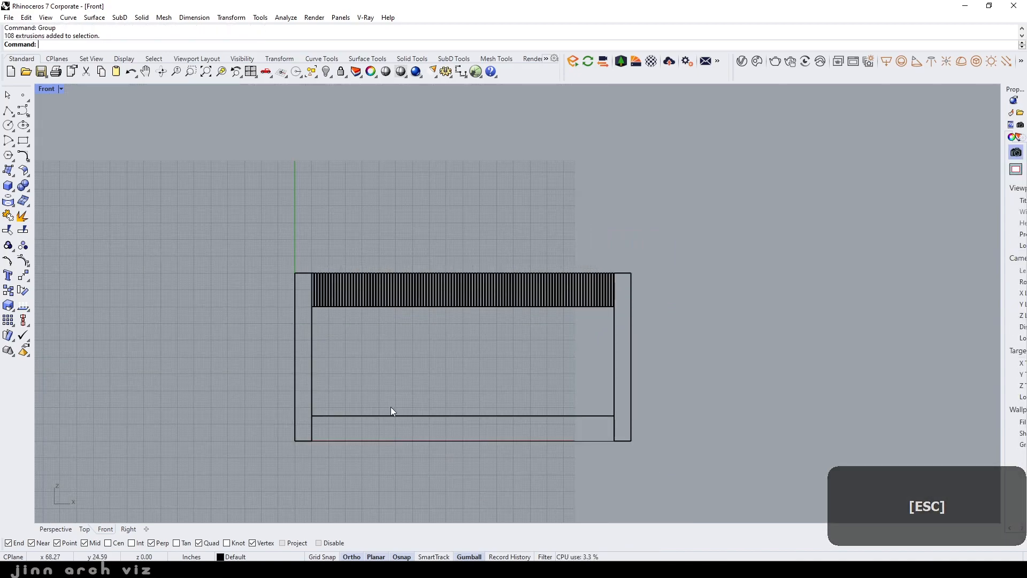
Draw a 0.25 inch wide rectangle along the left post, from the panel's bottom-left corner up to its top edge
scroll(403, 405, "up", 4)
scroll(404, 404, "up", 1)
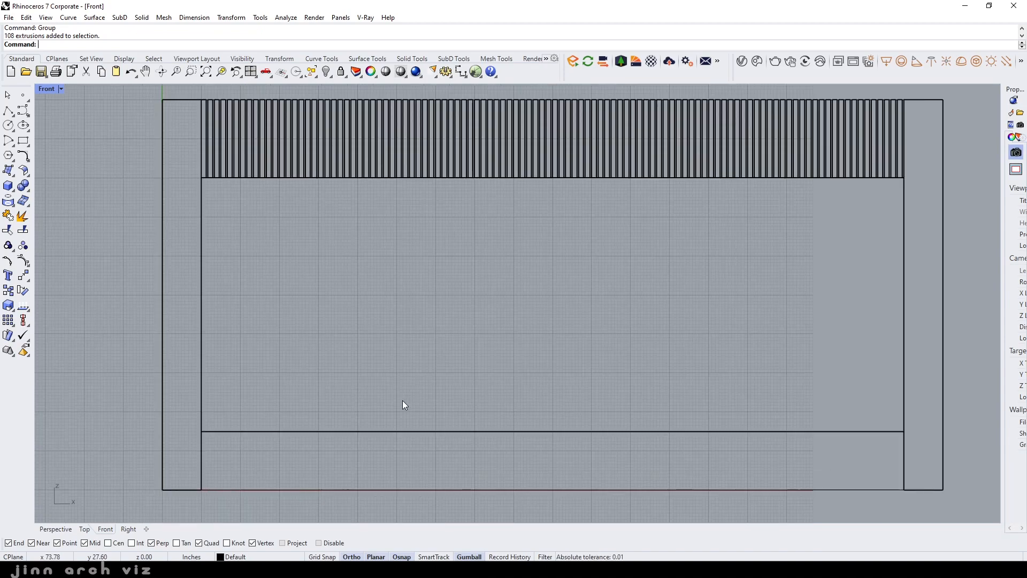
scroll(404, 405, "up", 1)
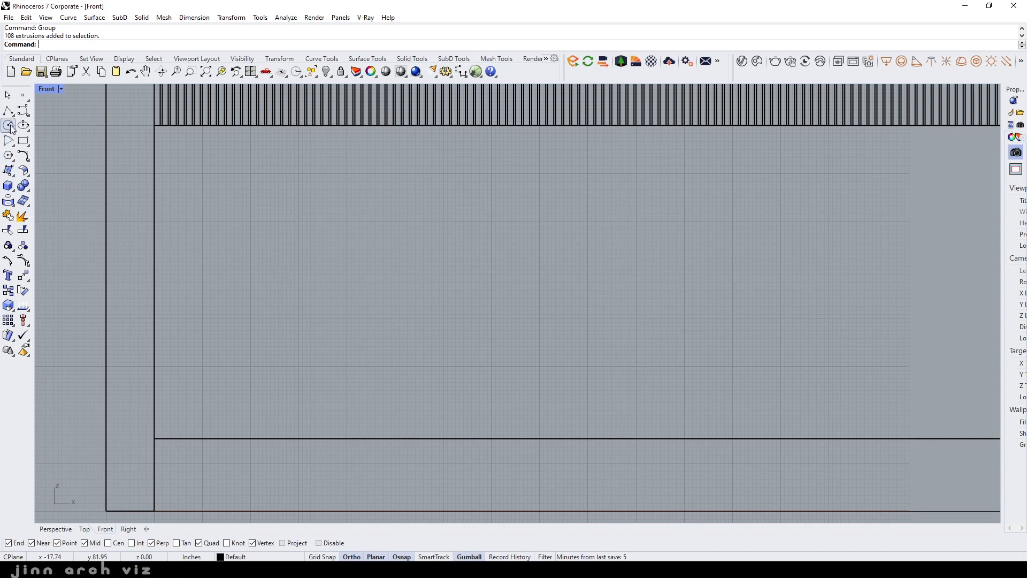
left_click(22, 140)
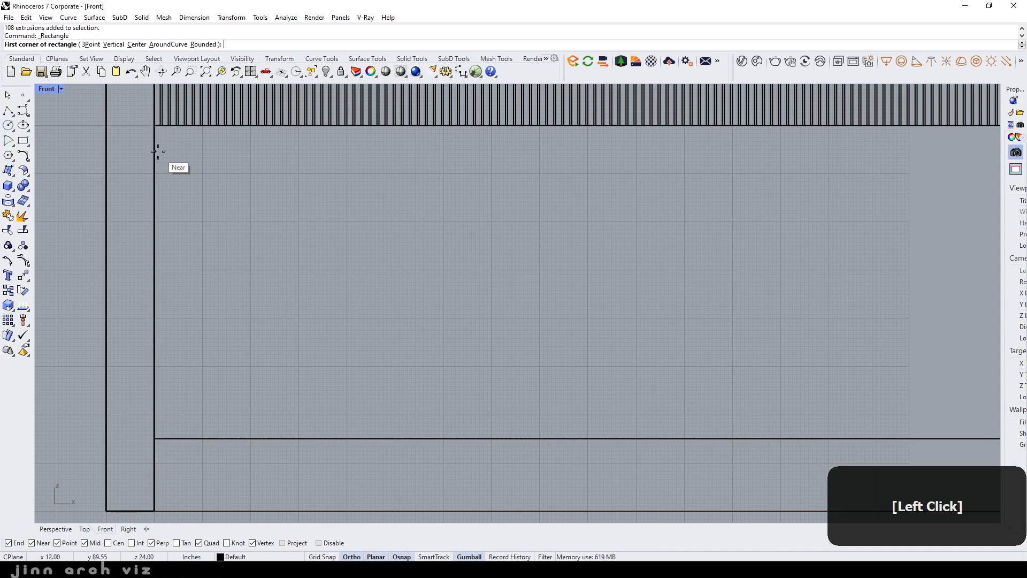
left_click(155, 439)
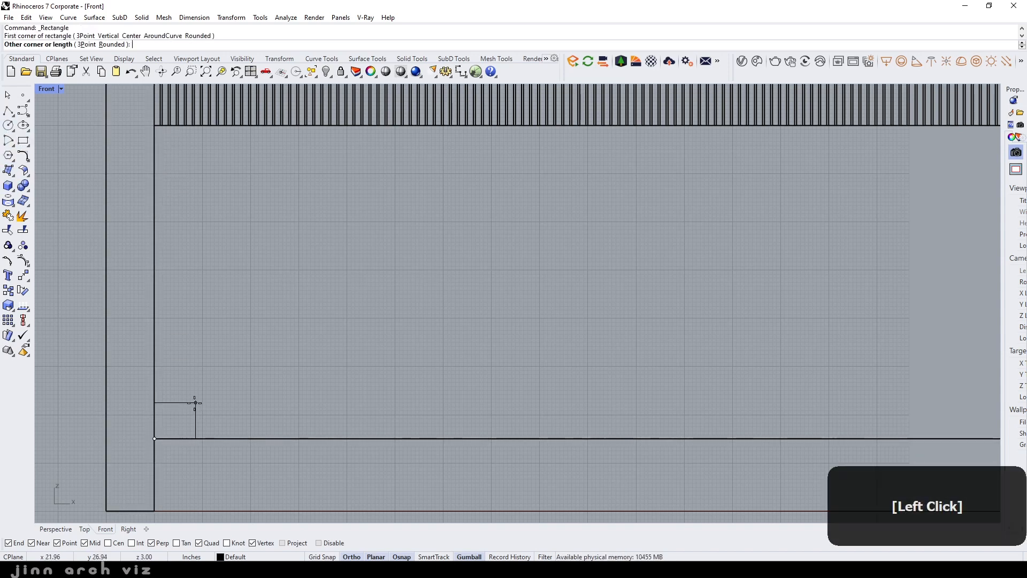
type(".")
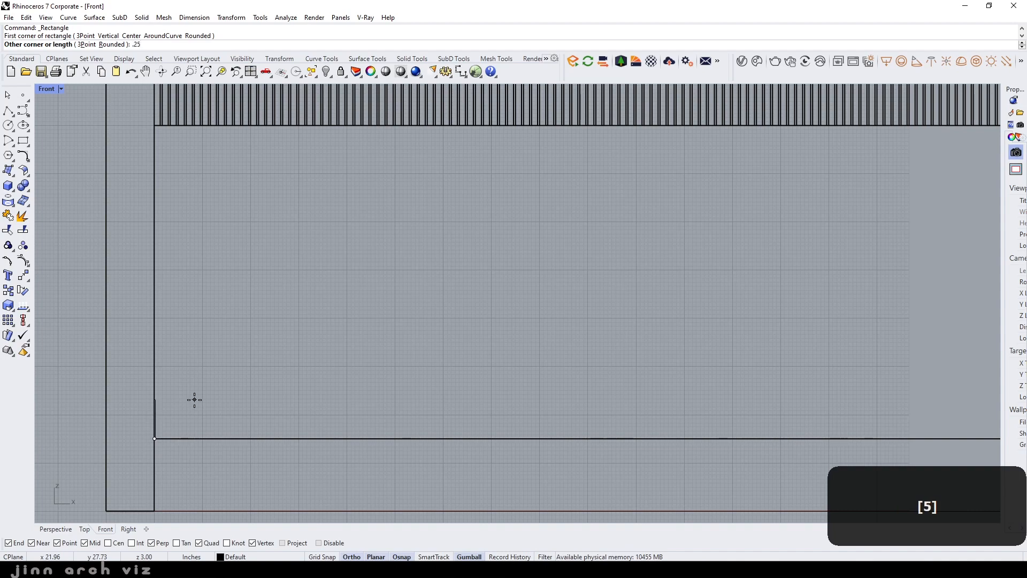
type("25")
scroll(156, 127, "up", 5)
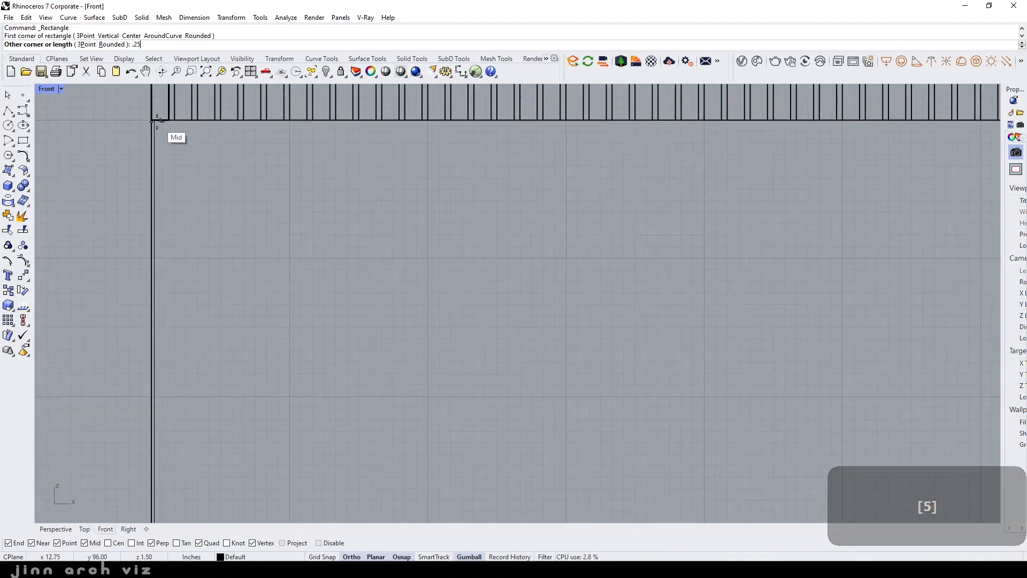
left_click(158, 121)
scroll(172, 176, "down", 3)
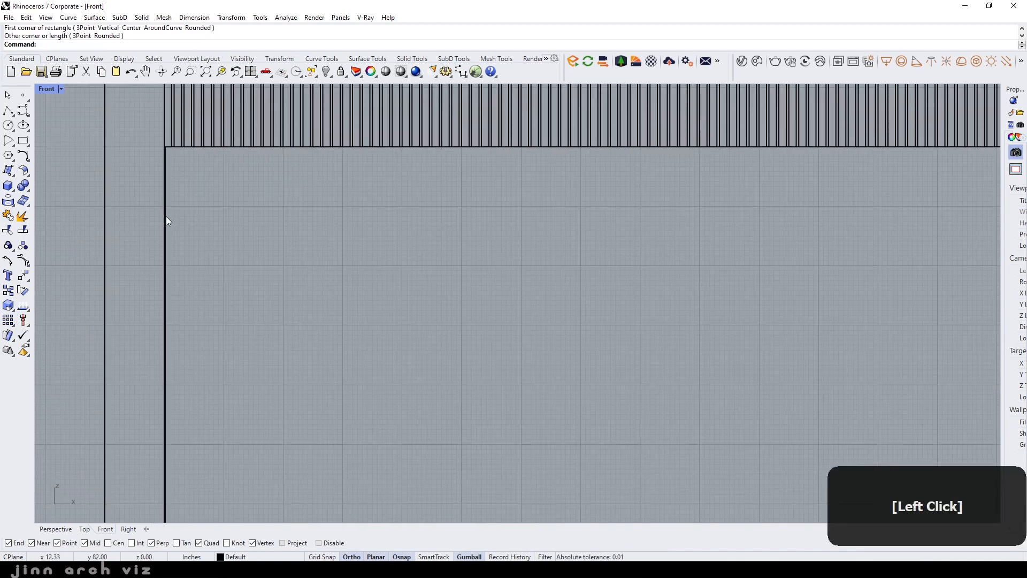
Copy the narrow rectangle 18 inches to the right across the panel
left_click(166, 235)
scroll(194, 230, "down", 2)
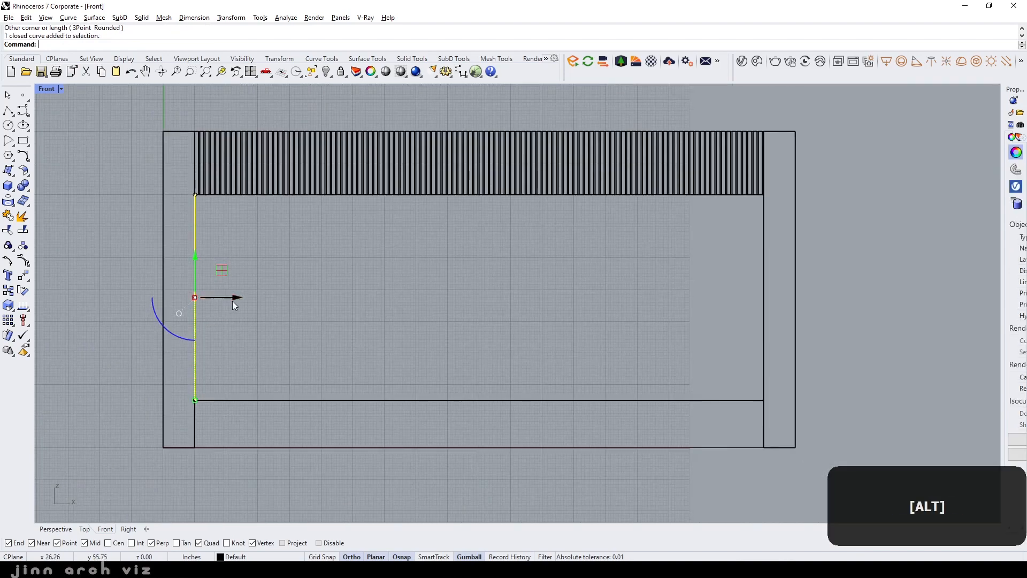
left_click(239, 300, "alt")
type("18")
key("Return")
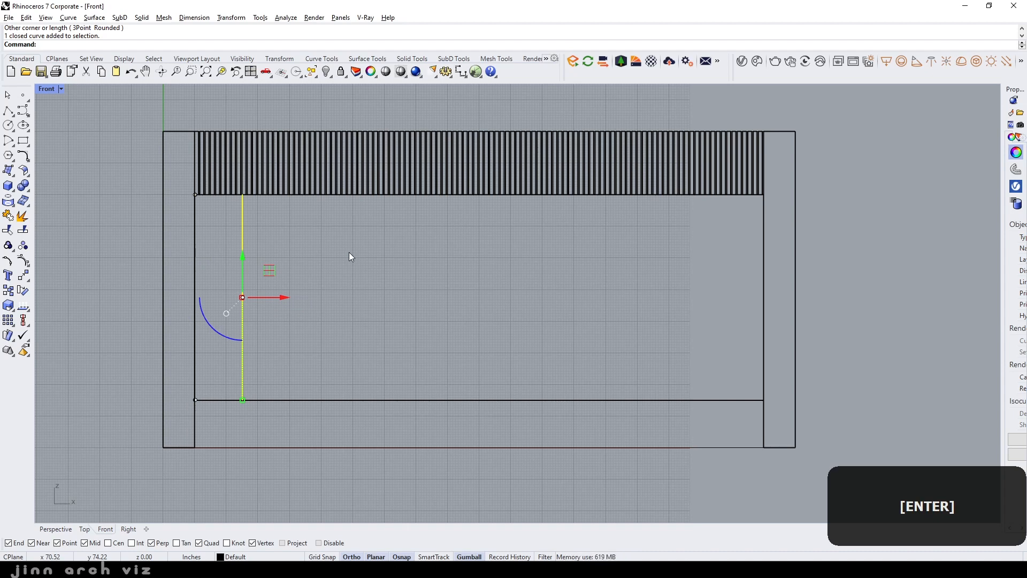
Mirror the copied rectangle about the panel's vertical centerline, starting from the midpoint of its bottom edge
type("mi")
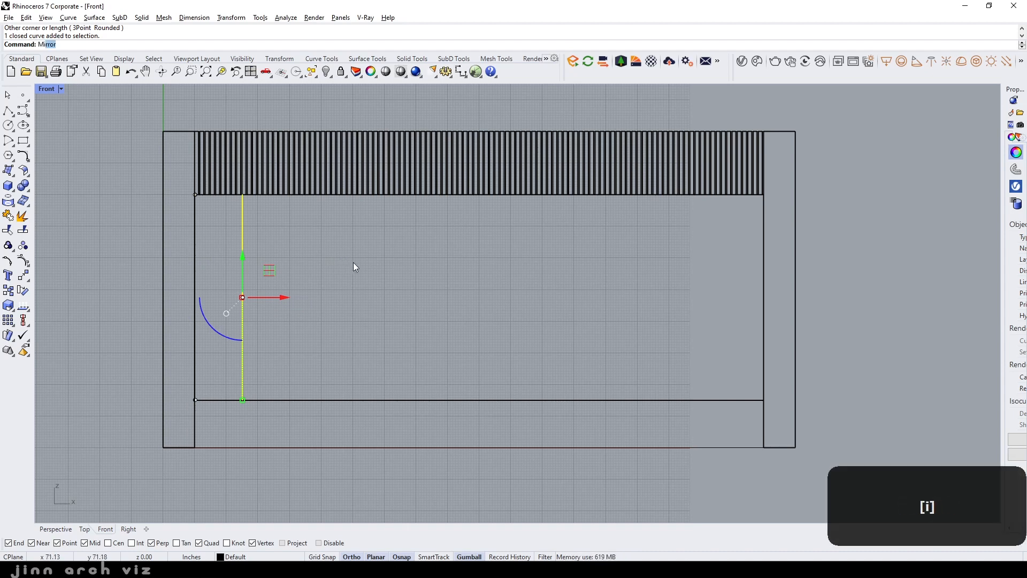
key("space")
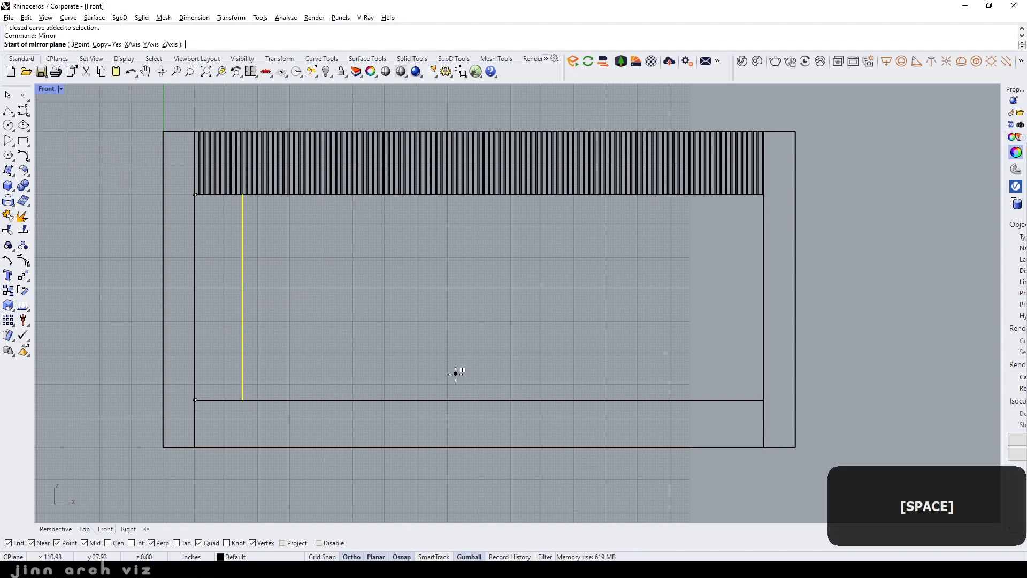
left_click(480, 399)
left_click(480, 338)
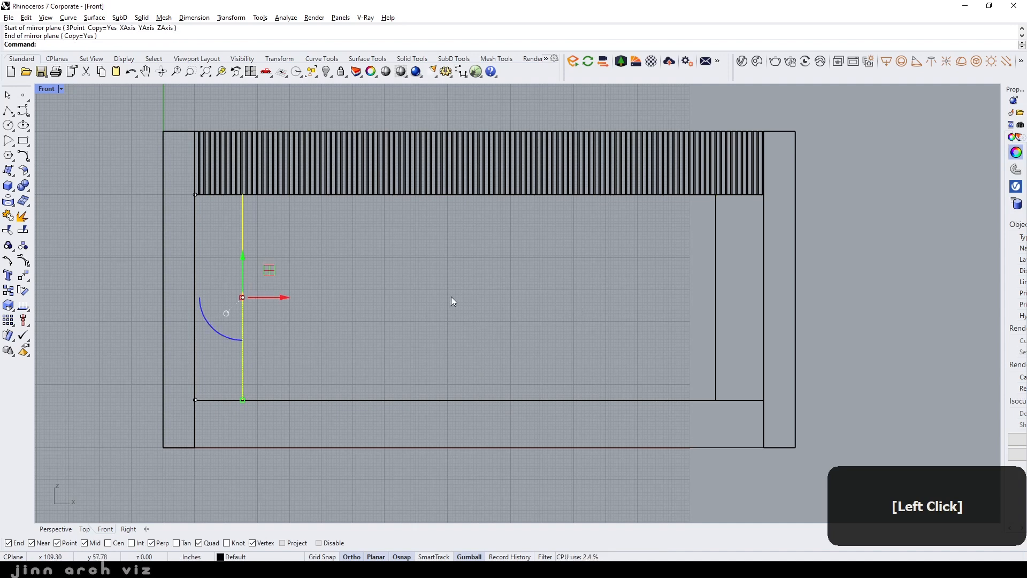
Copy the selected rectangle another 60 inches to the right
key("alt")
left_click(289, 300)
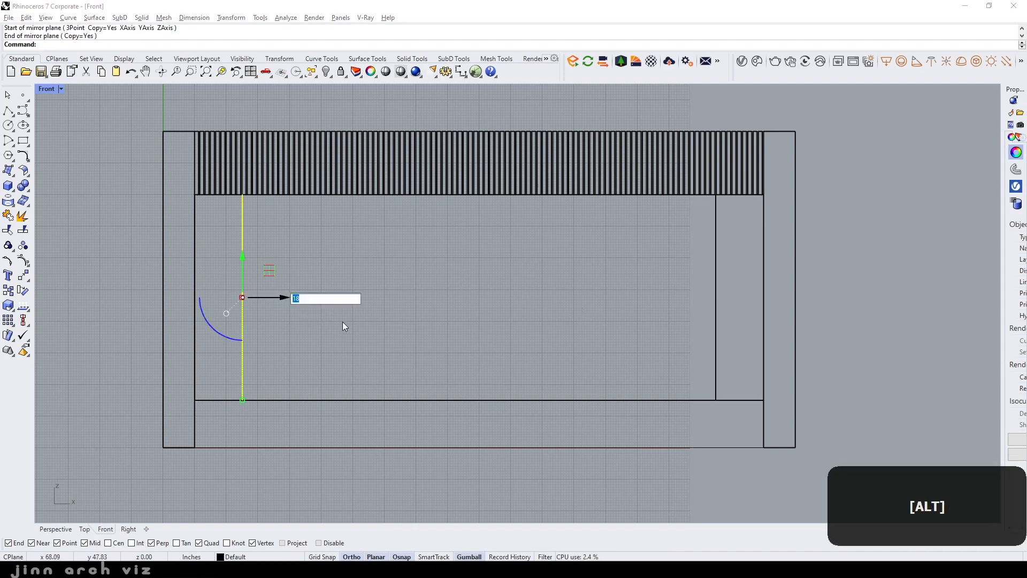
type("60")
key("Return")
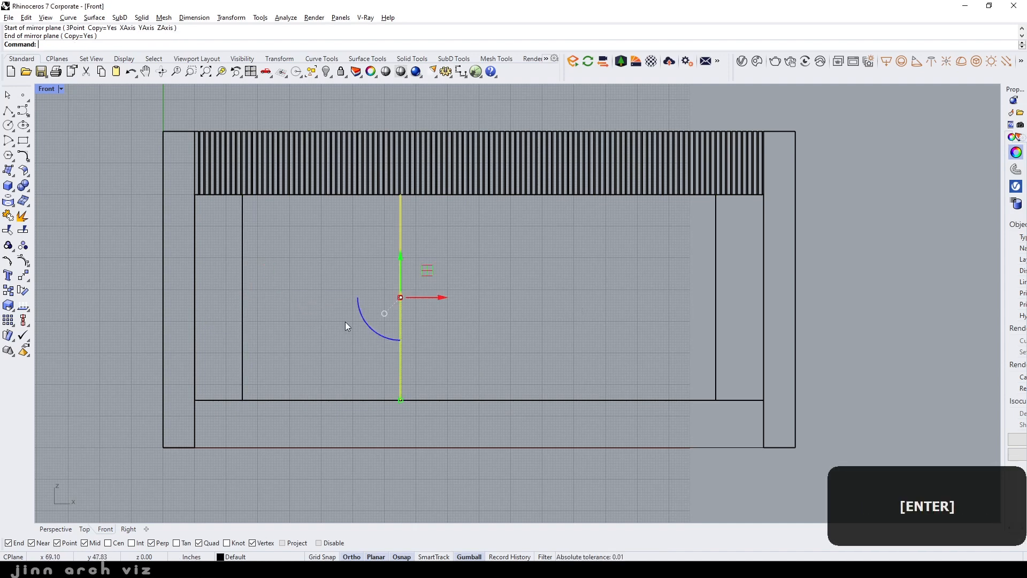
Mirror the 60 inch copy about the panel's vertical centerline and deselect it
type("Mirror")
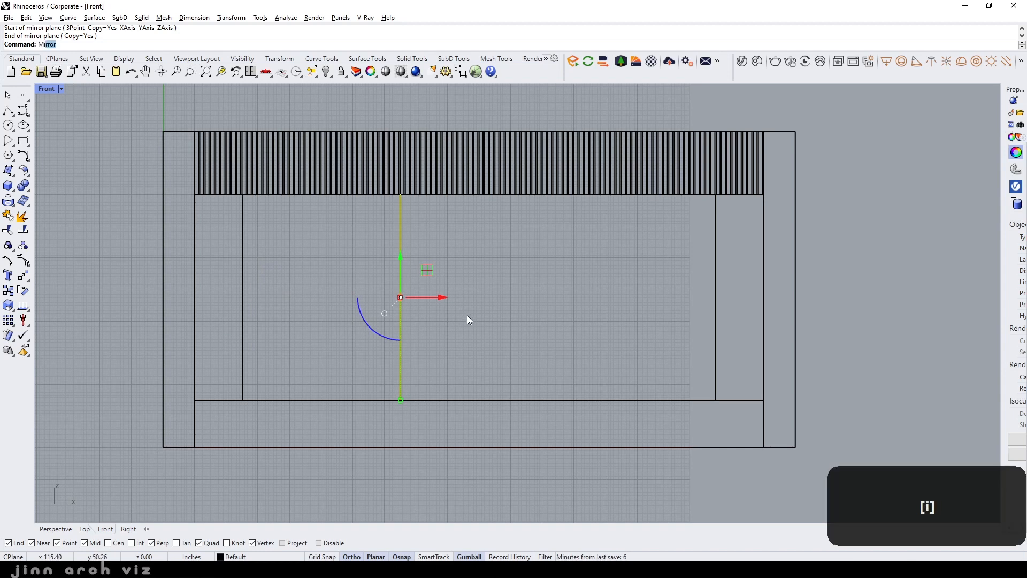
key("space")
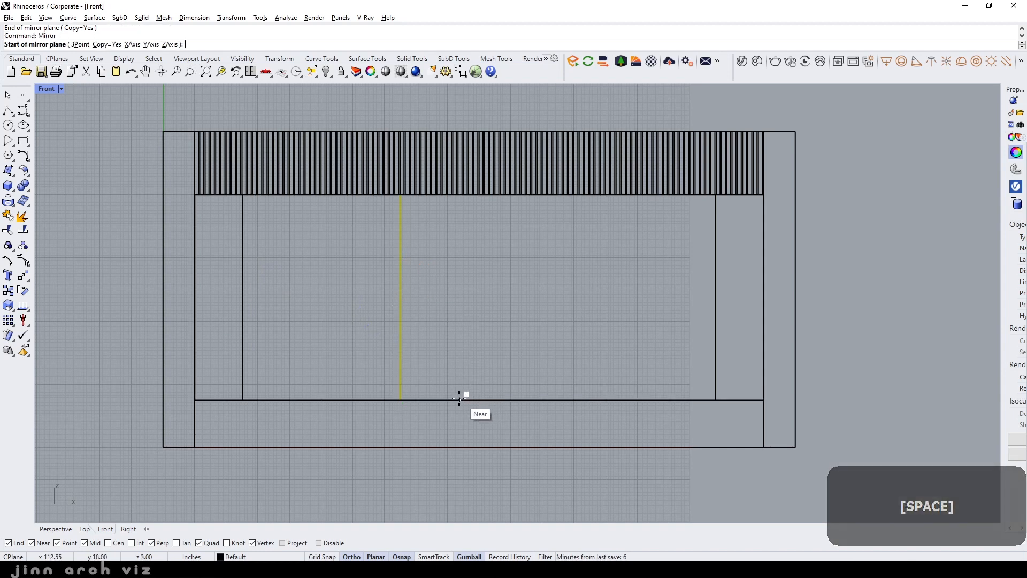
left_click(479, 400)
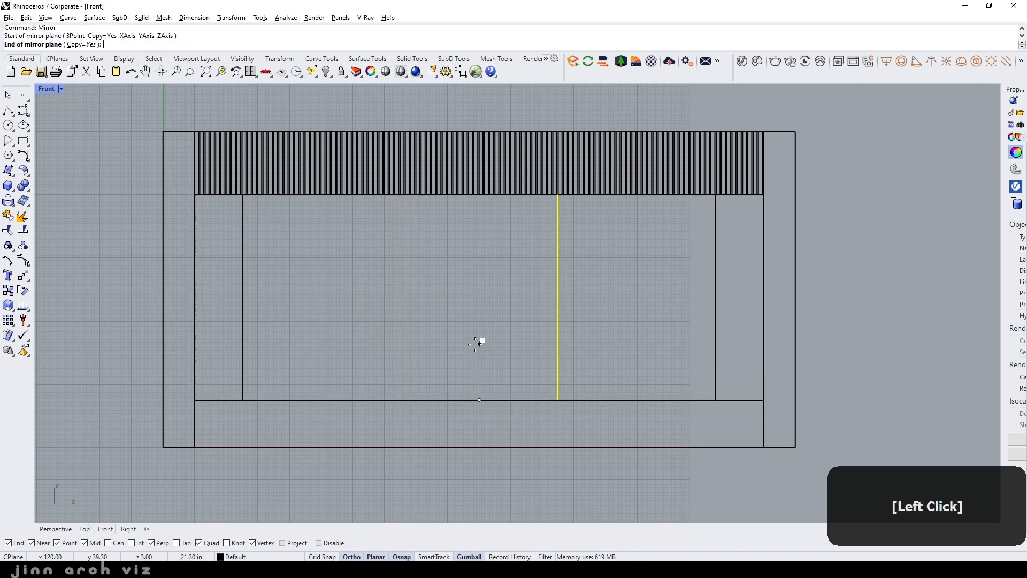
left_click(479, 335)
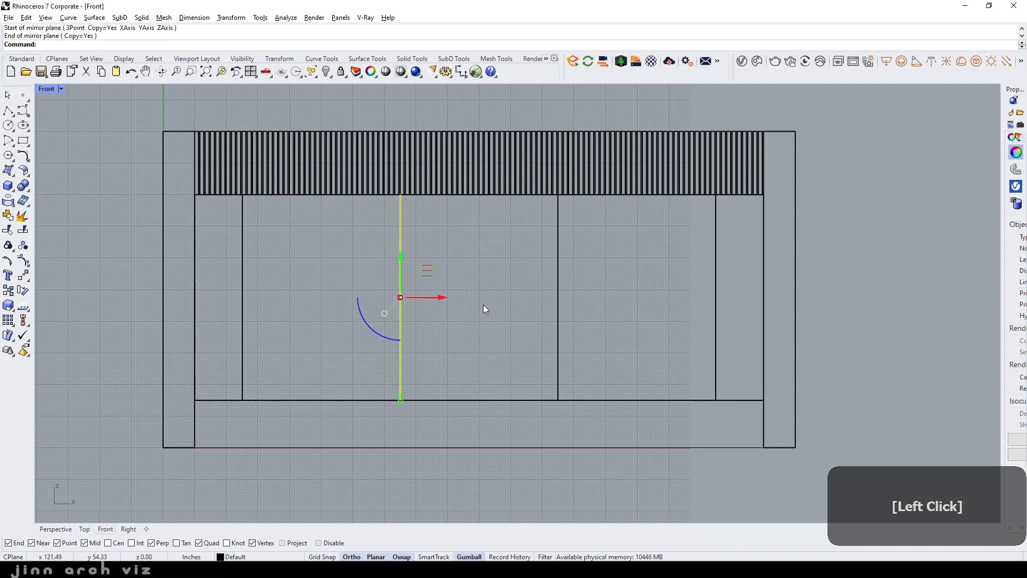
key("Escape")
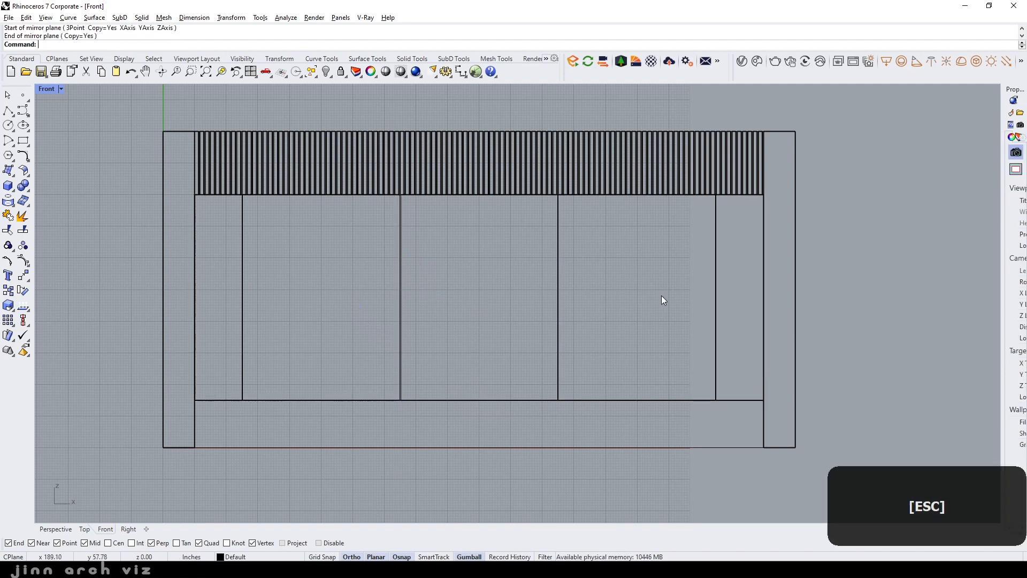
Delete the original narrow rectangle beside the left post and group the four remaining ones on the panel
left_click(196, 314)
key("Delete")
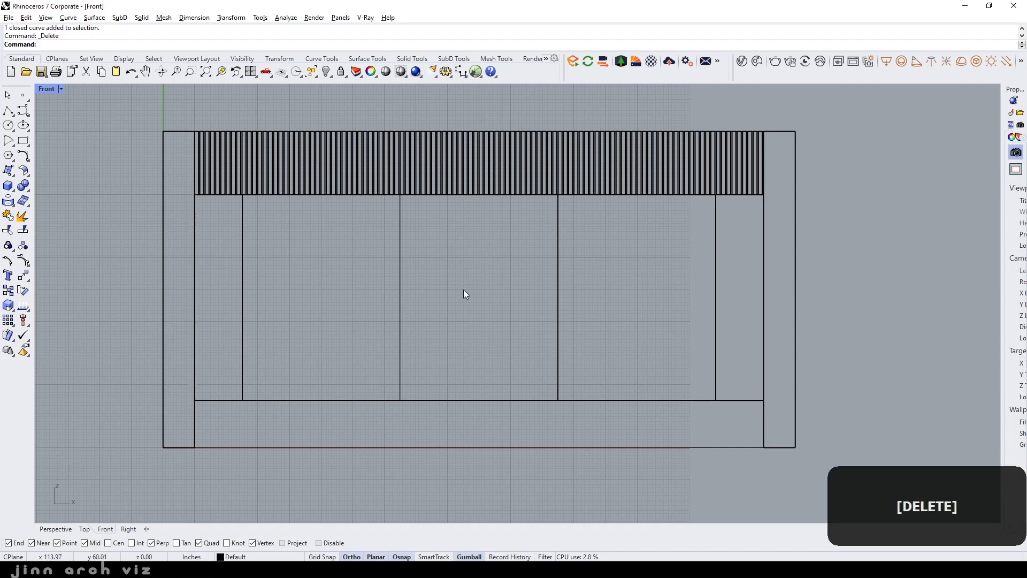
left_click_drag(719, 287, 232, 334)
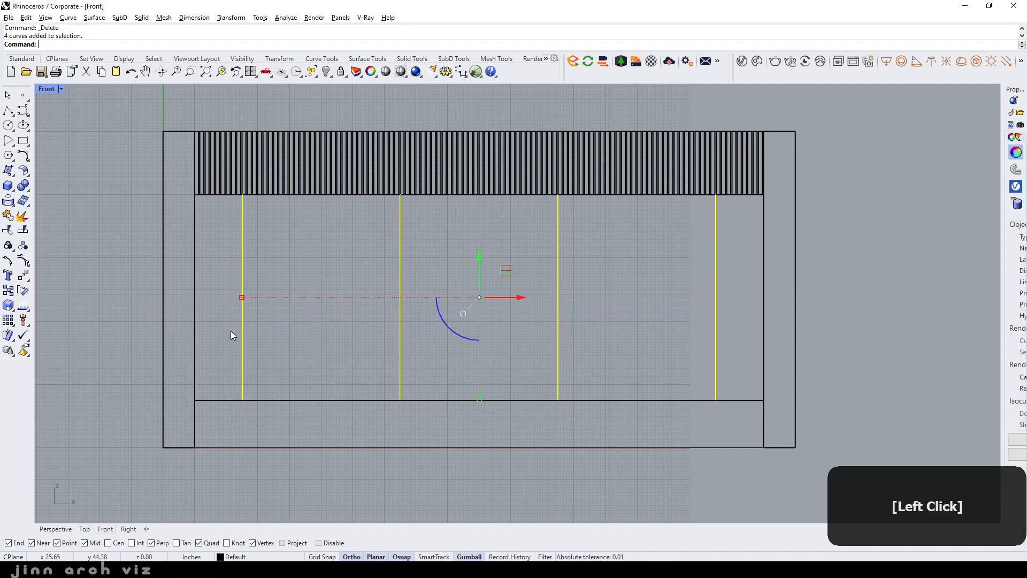
type("g")
key("space")
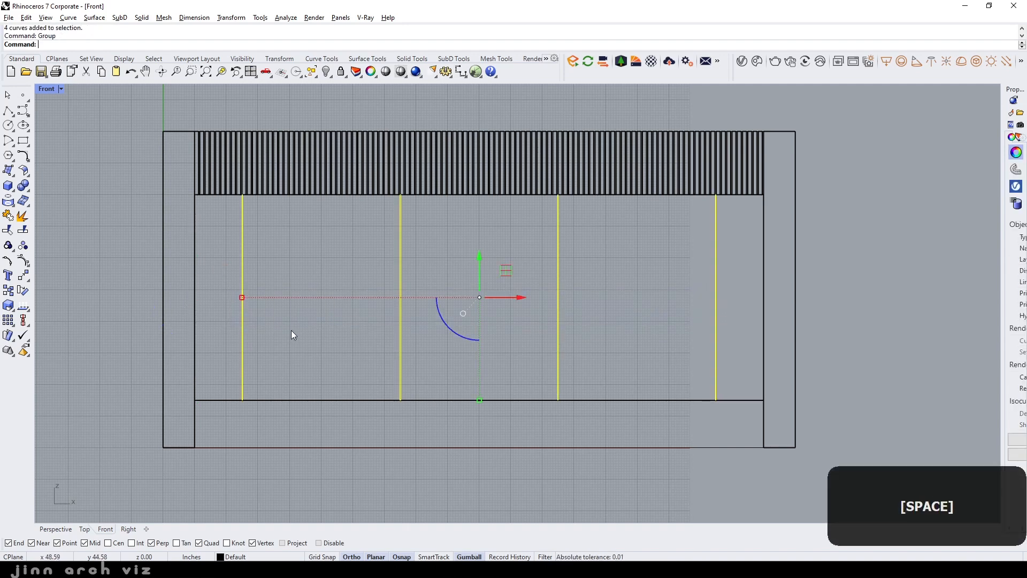
left_click(293, 334)
left_click(399, 359)
key("Escape")
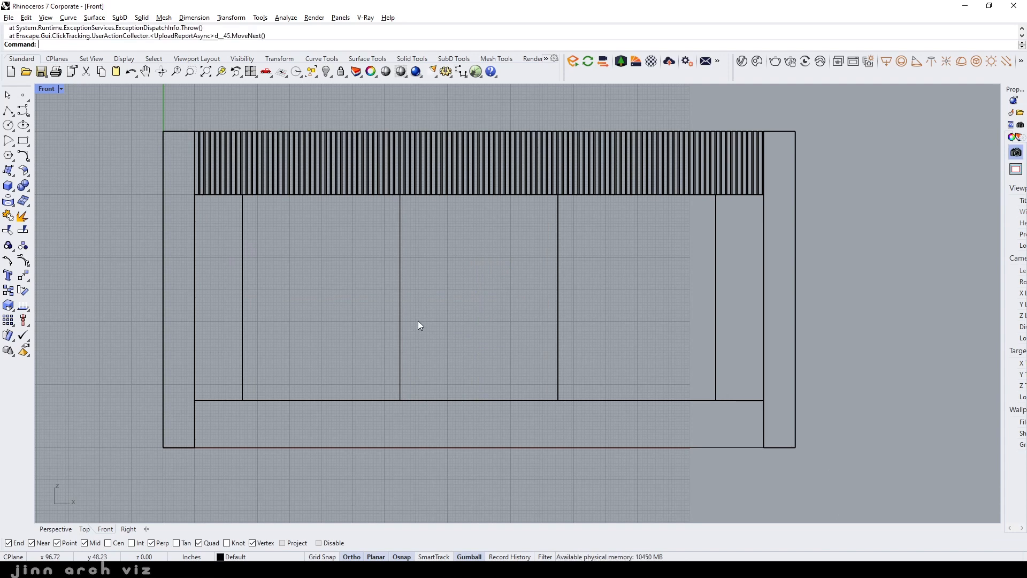
Create a 1 inch thick box on the panel's lower part, spanning the first to the last groove, about 180 inches wide and 51 inches high
left_click(8, 187)
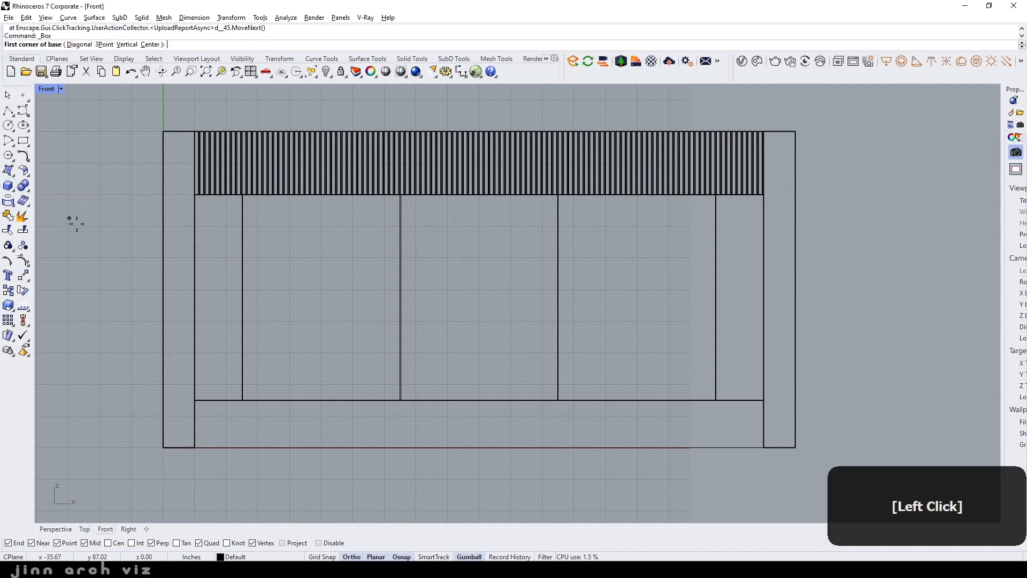
left_click(244, 399)
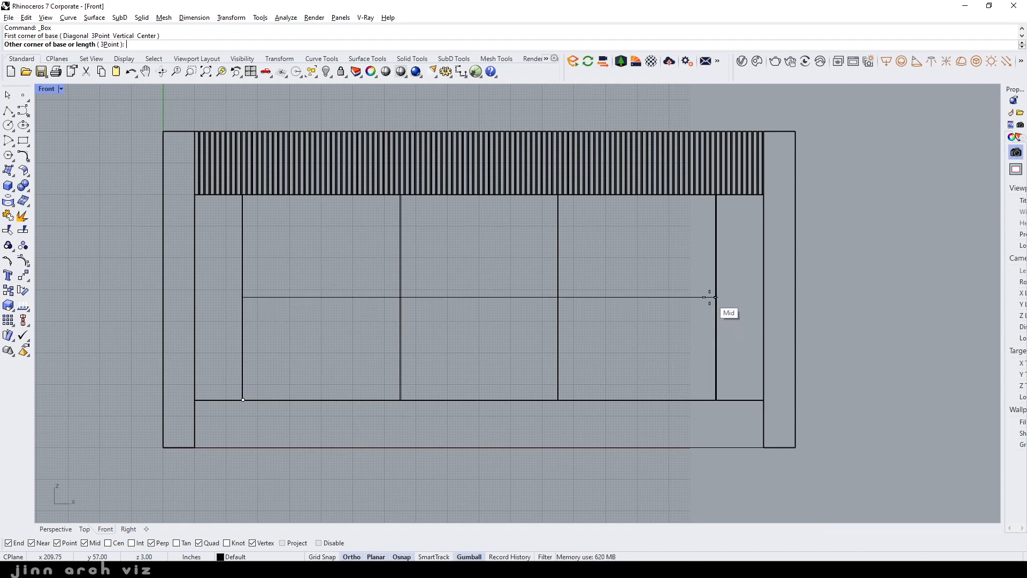
left_click(715, 267)
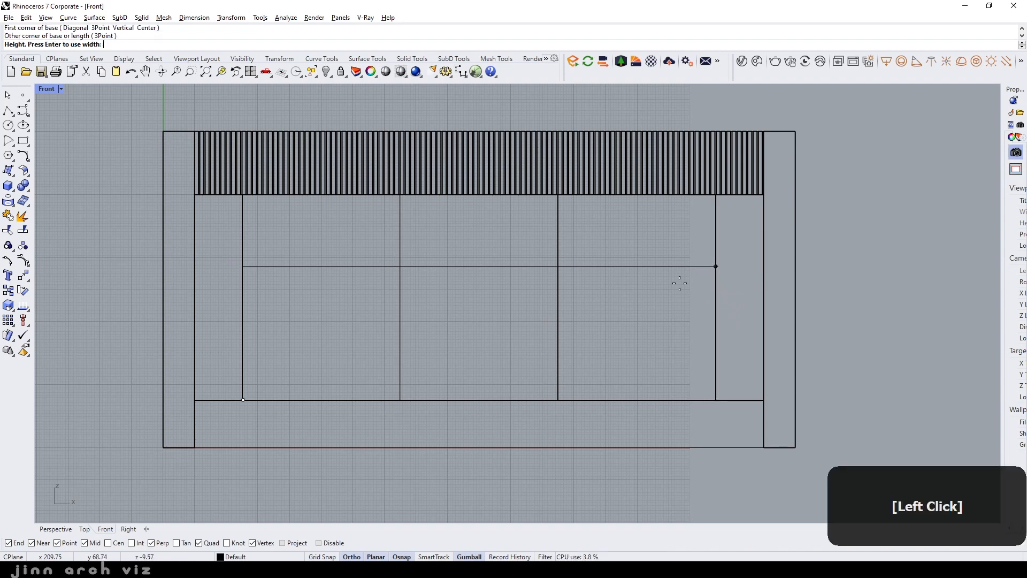
left_click(55, 528)
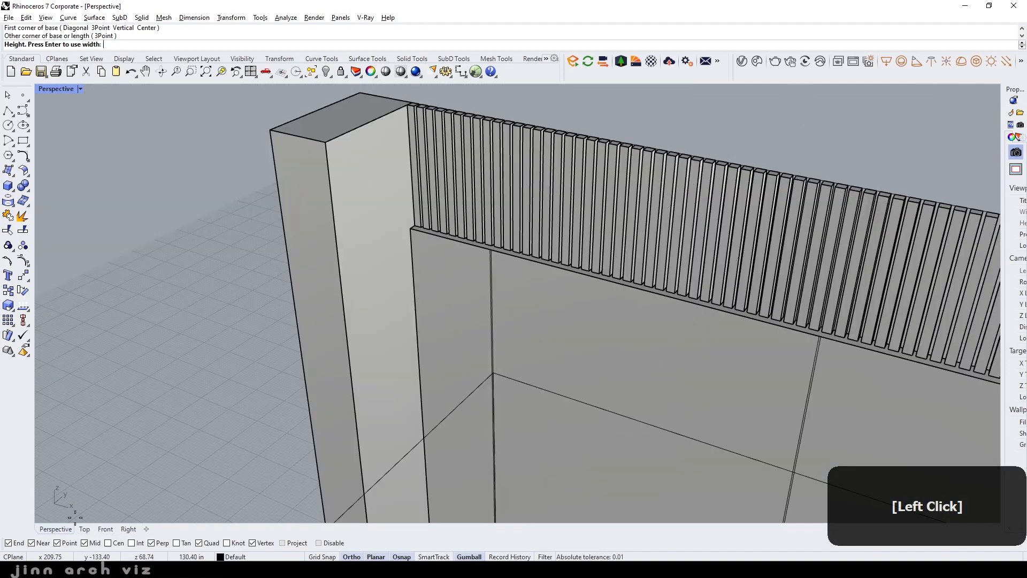
type("1")
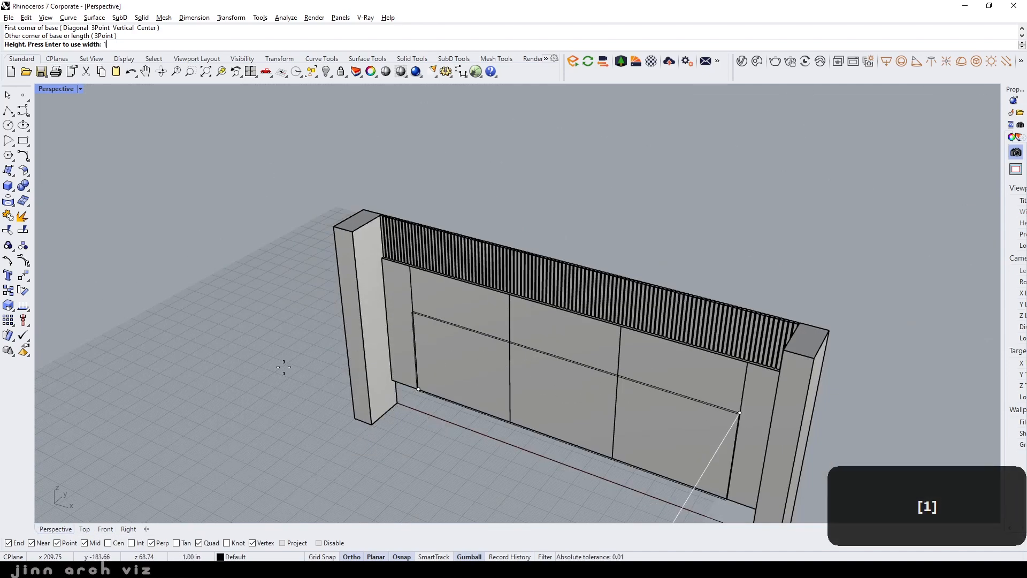
key("Return")
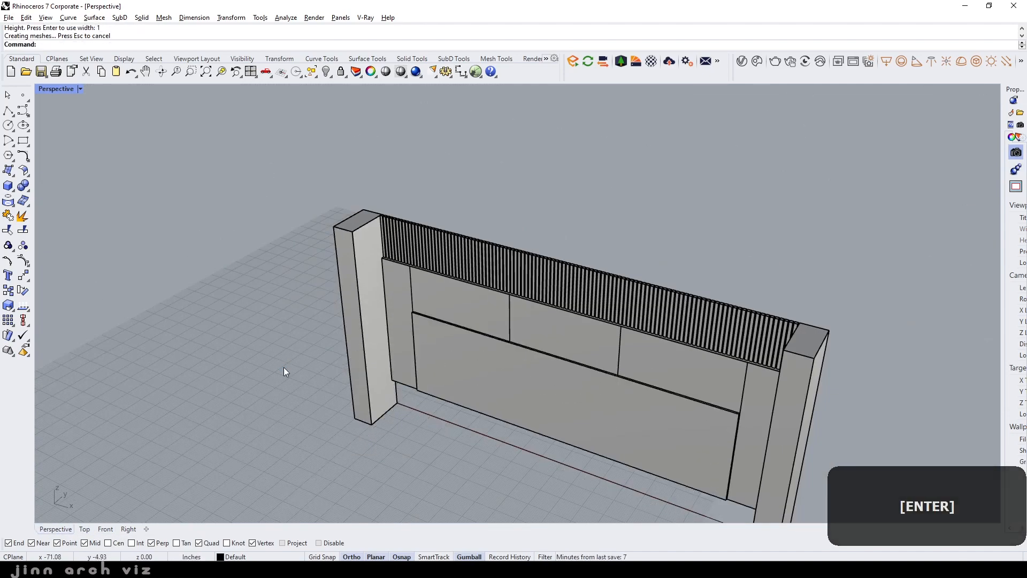
Isolate the new box in the front view and clear the selection
left_click(108, 528)
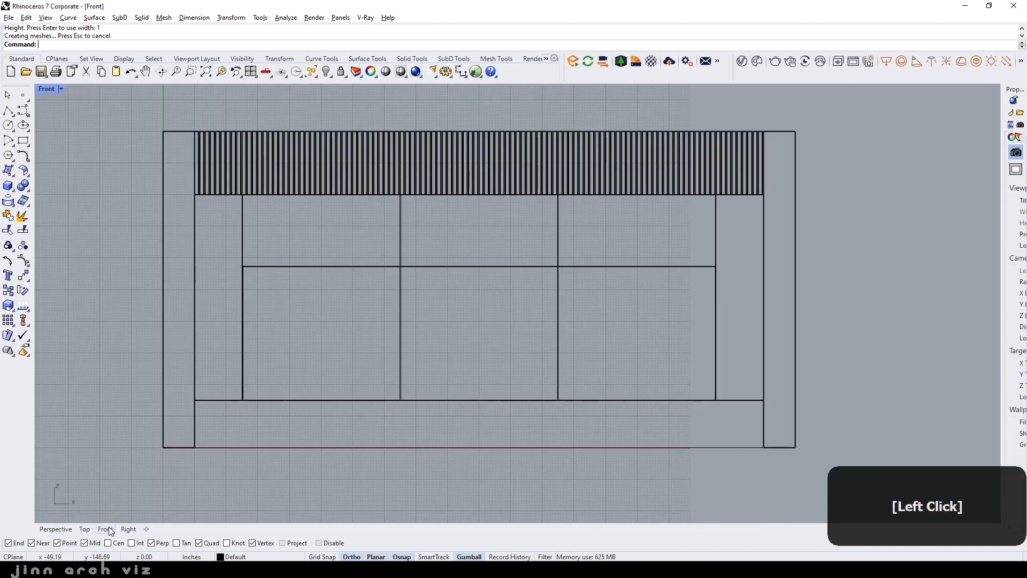
left_click(522, 268)
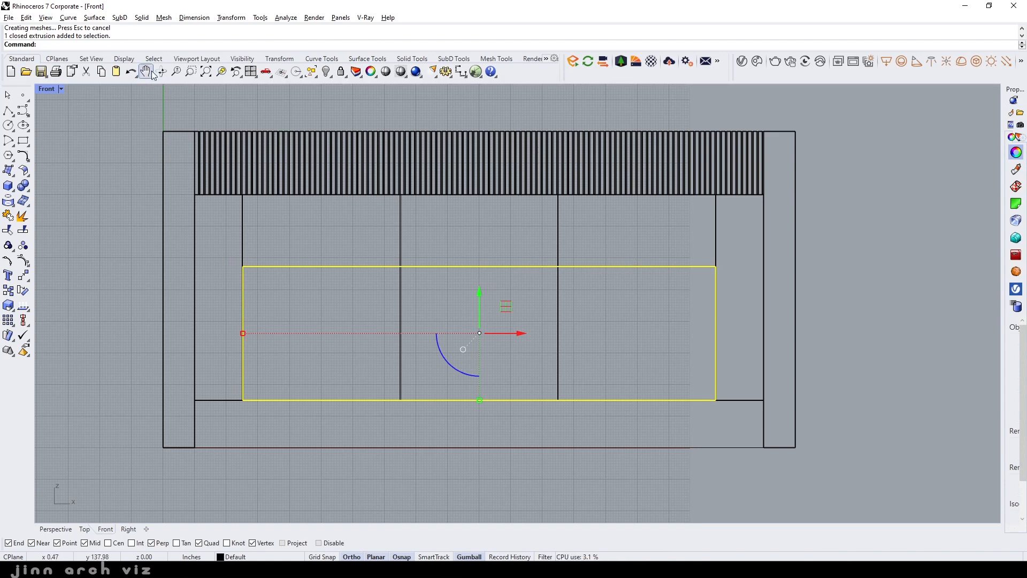
left_click(242, 59)
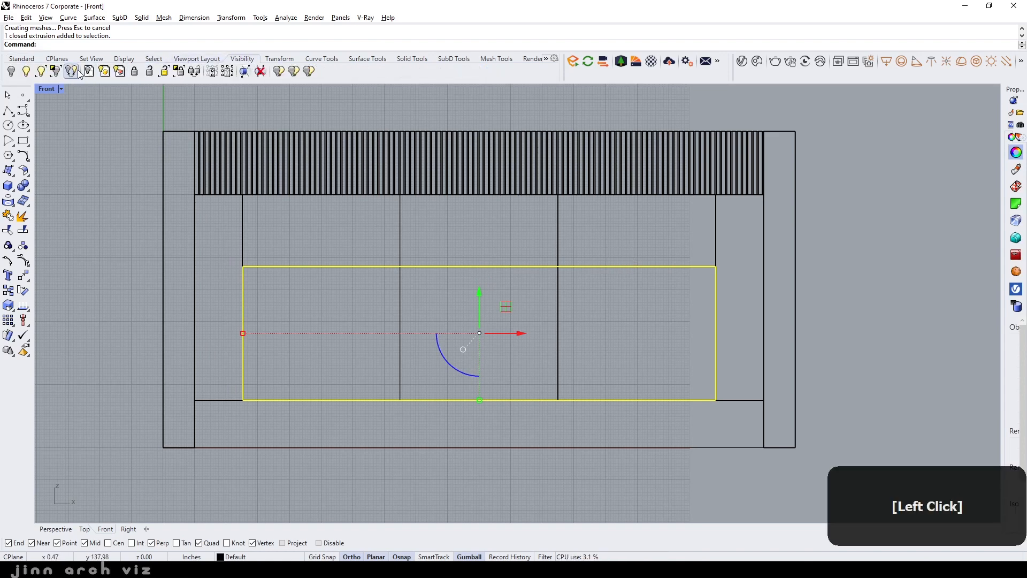
left_click(57, 72)
scroll(420, 294, "down", 2)
key("Escape")
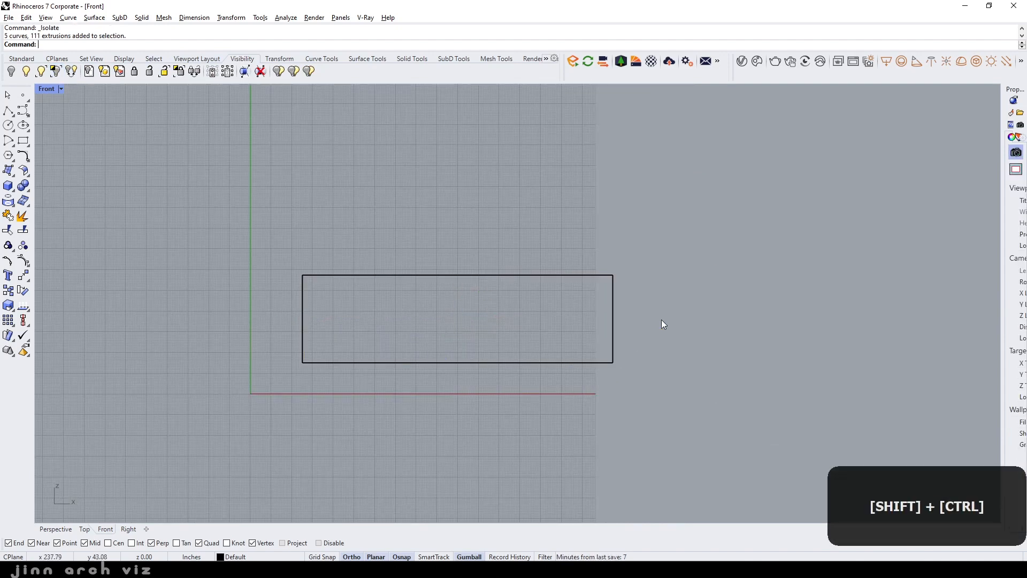
Move the isolated box's right end face 3 inches outward and deselect it
left_click_drag(606, 222, 665, 425, "ctrl+shift")
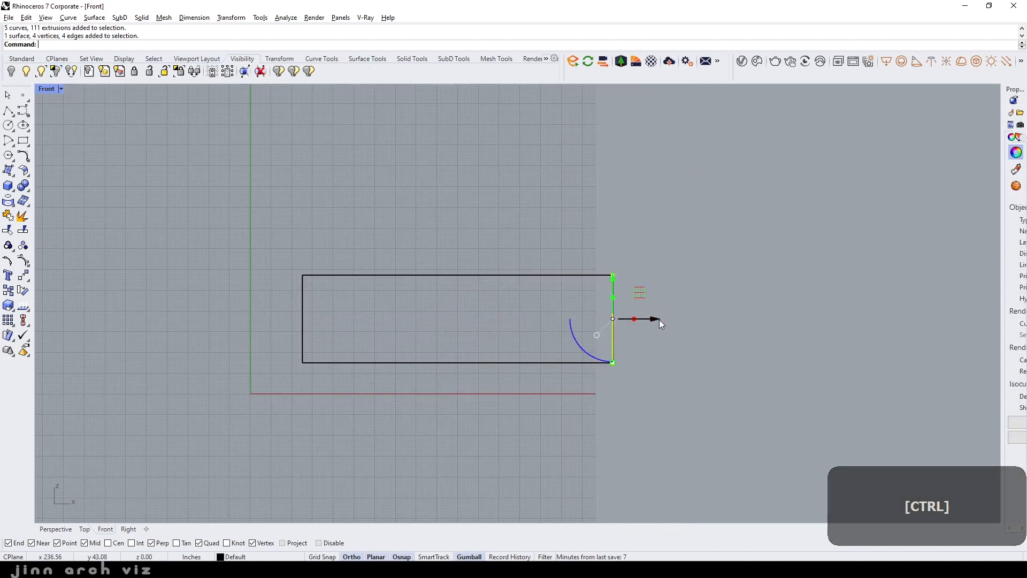
left_click(659, 321)
type("3")
key("Return")
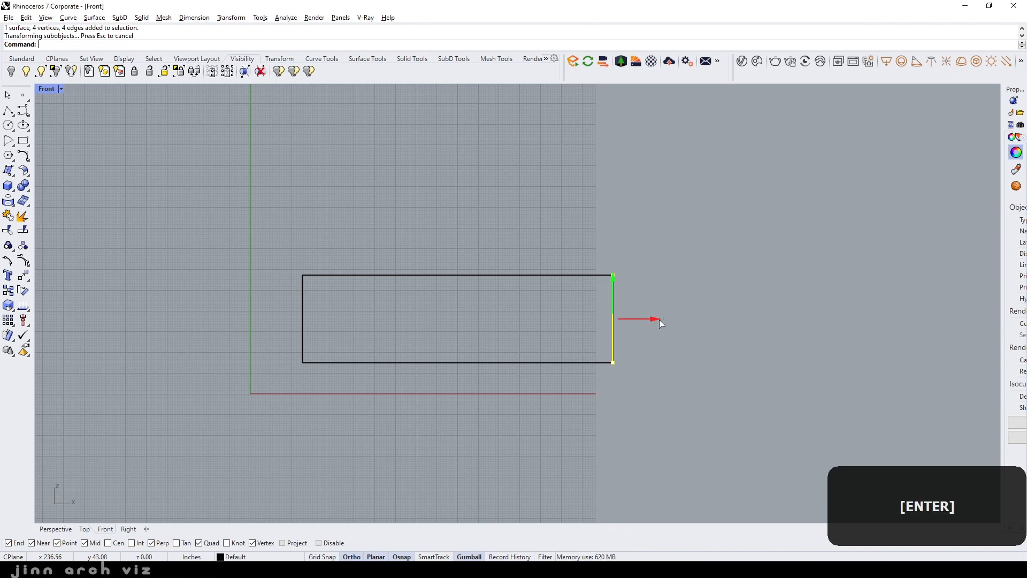
left_click(455, 397)
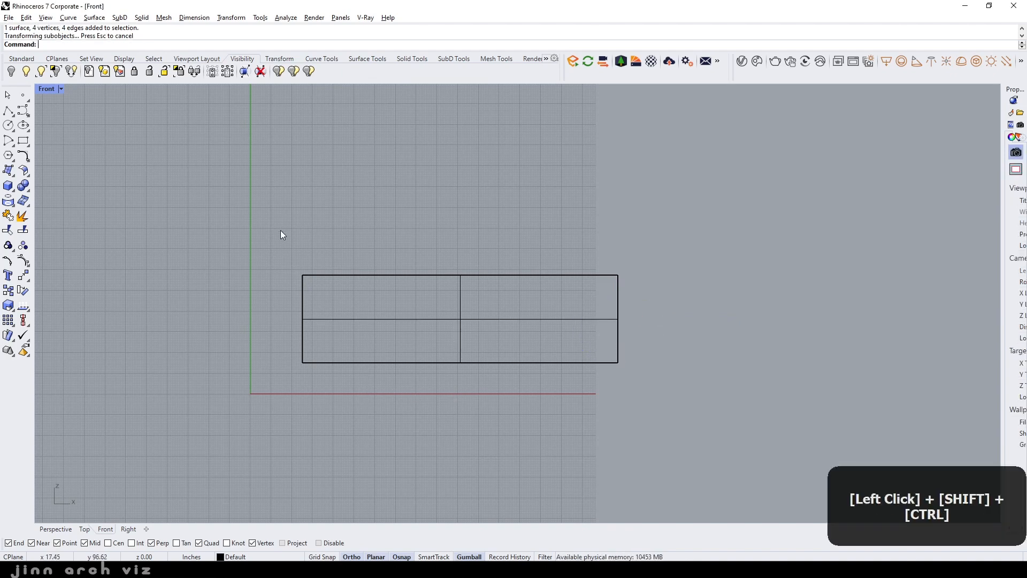
Move the box's left end face outward by -3 inches and show all hidden objects again
left_click_drag(280, 230, 319, 422, "ctrl+shift")
left_click(345, 319)
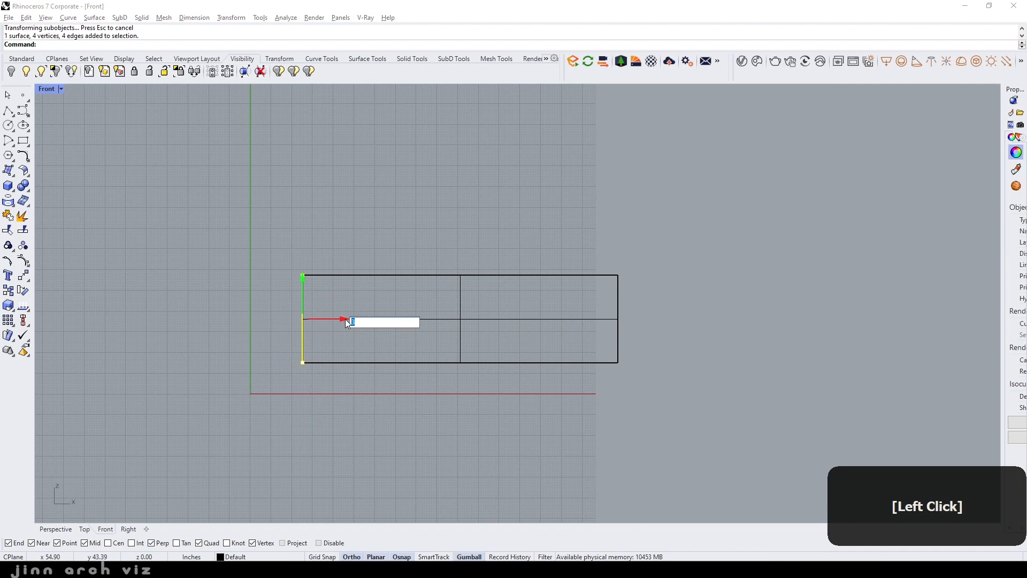
type("-3")
key("Return")
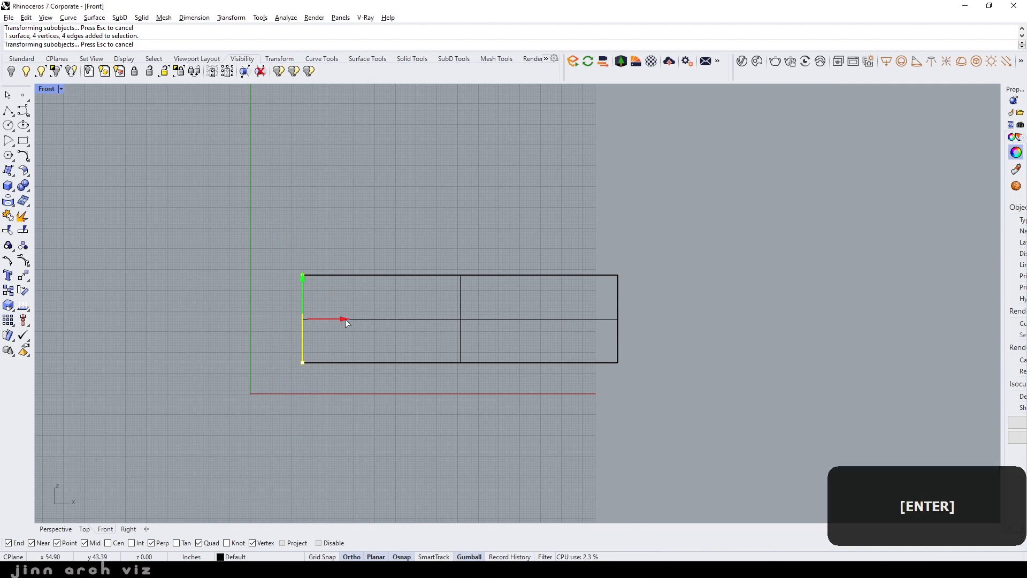
left_click(301, 206)
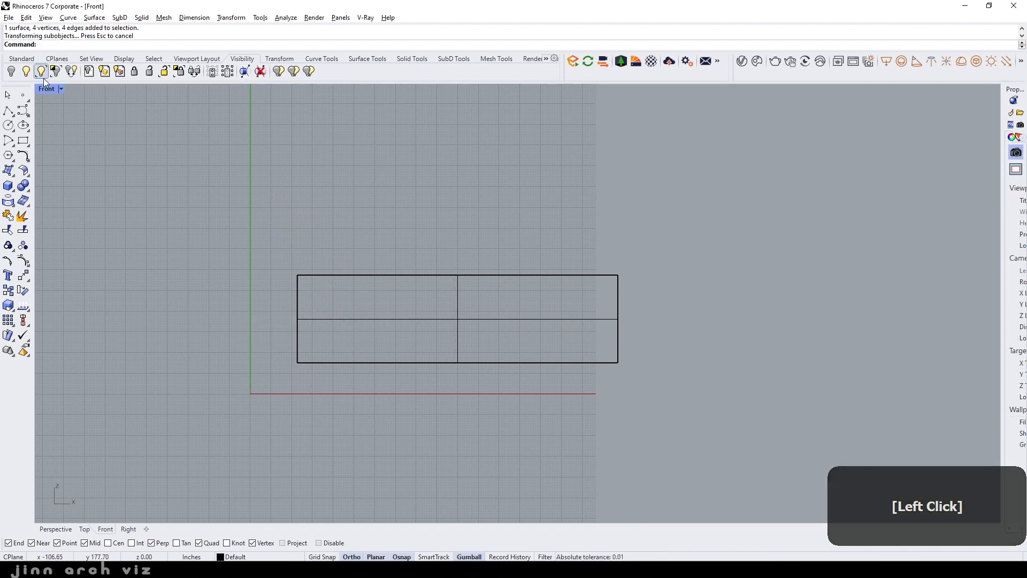
left_click(26, 71)
scroll(422, 289, "up", 1)
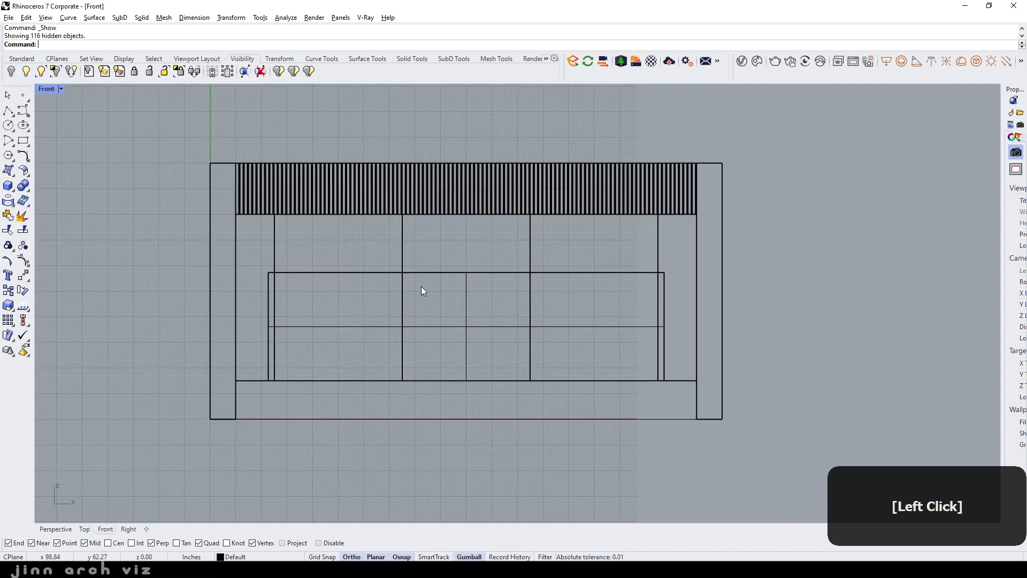
scroll(517, 339, "up", 1)
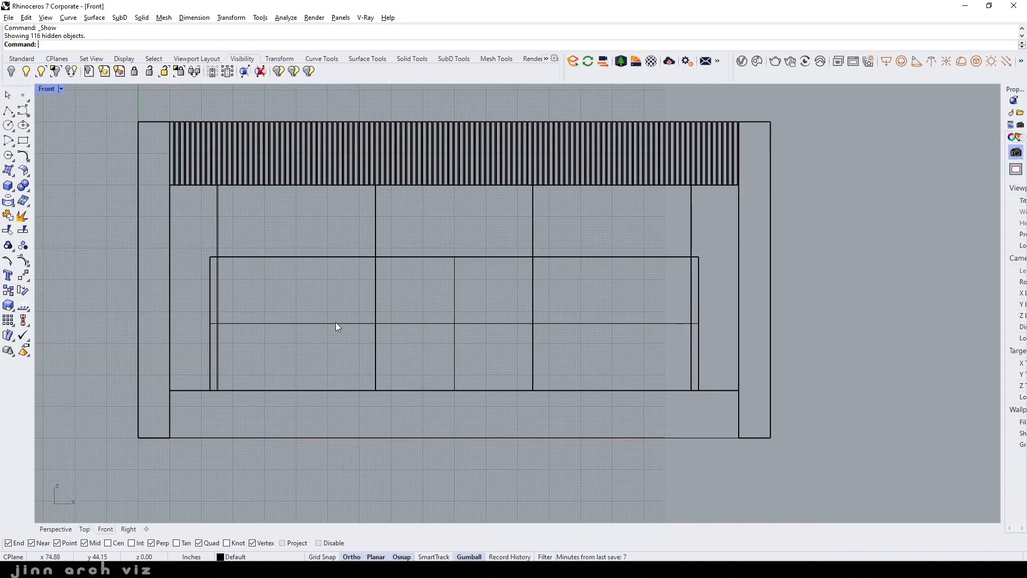
Extrude the four grouped narrow rectangles 3 inches as solids out from the panel's front
left_click(691, 213)
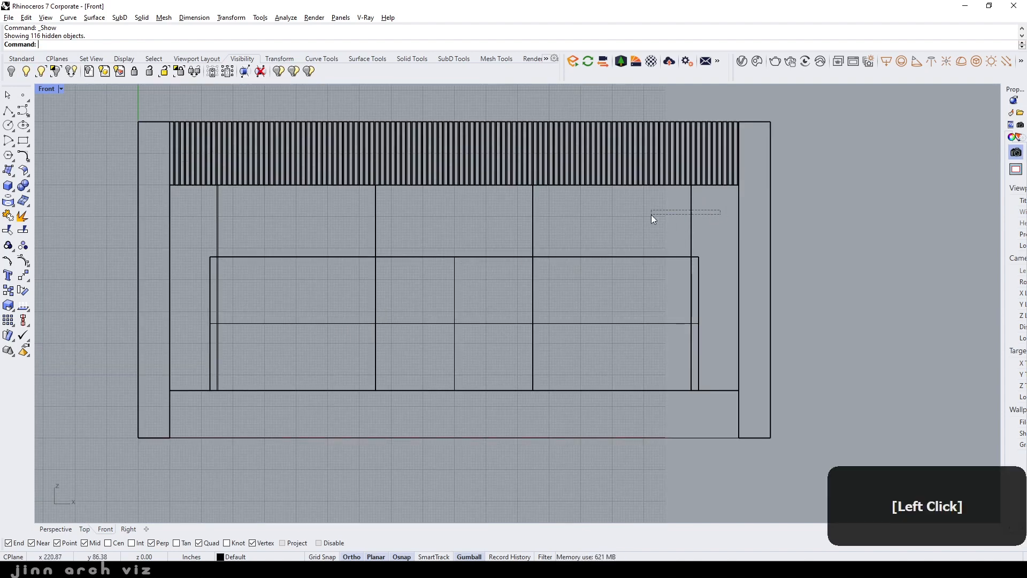
left_click(63, 531)
scroll(592, 387, "up", 2)
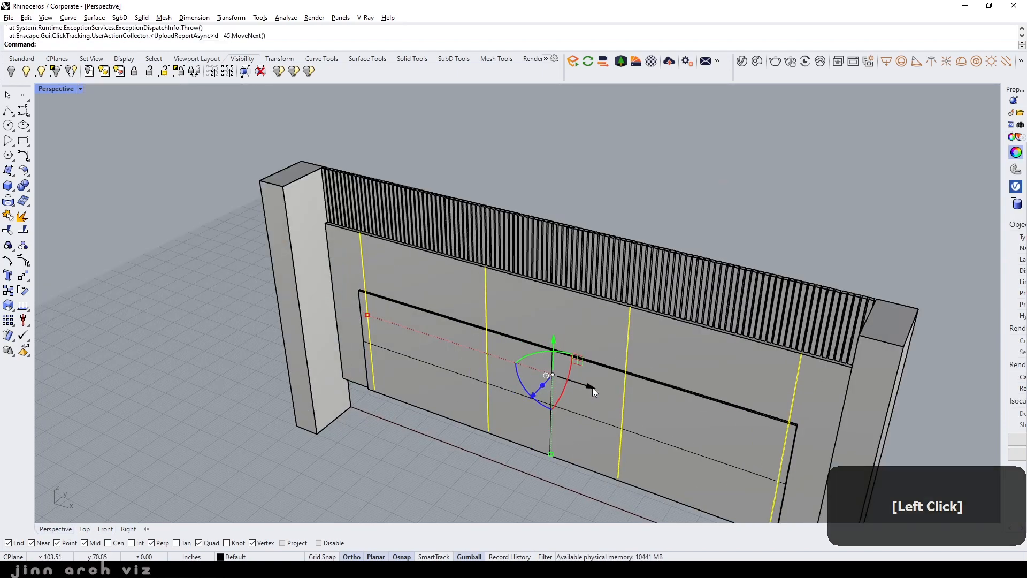
left_click(142, 17)
mouse_move(209, 207)
left_click(291, 206)
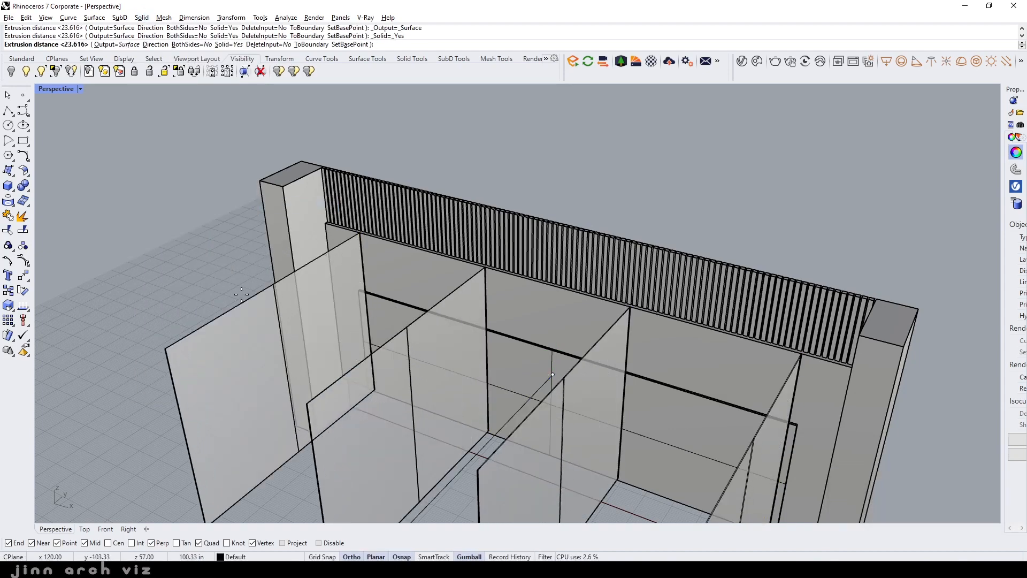
type("3")
key("Return")
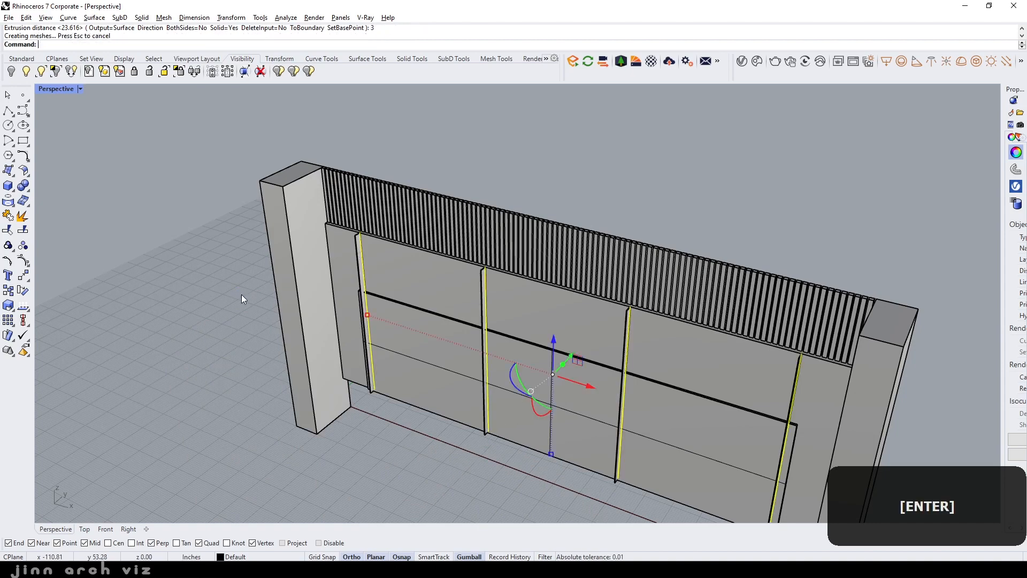
scroll(468, 291, "up", 5)
key("Escape")
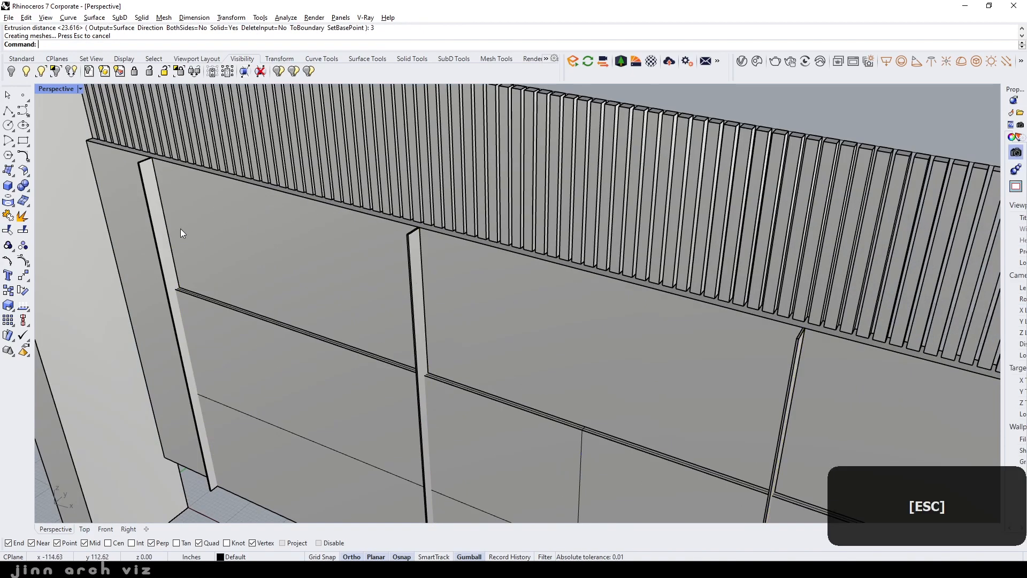
Select the four extruded narrow strips across the panel and group them
left_click(158, 236)
left_click(421, 319, "shift")
scroll(351, 251, "down", 5)
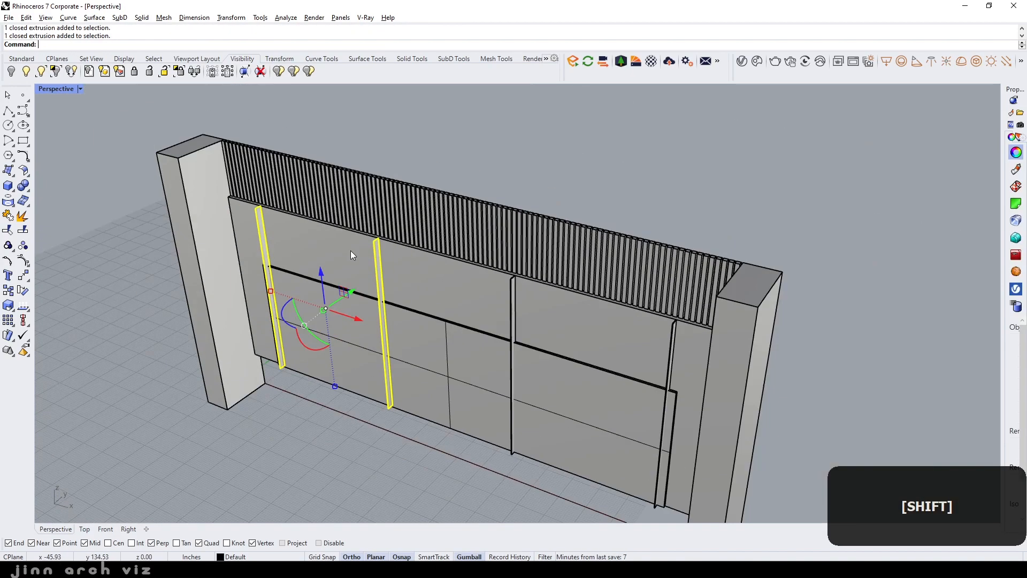
scroll(583, 355, "up", 5)
left_click(453, 281, "shift")
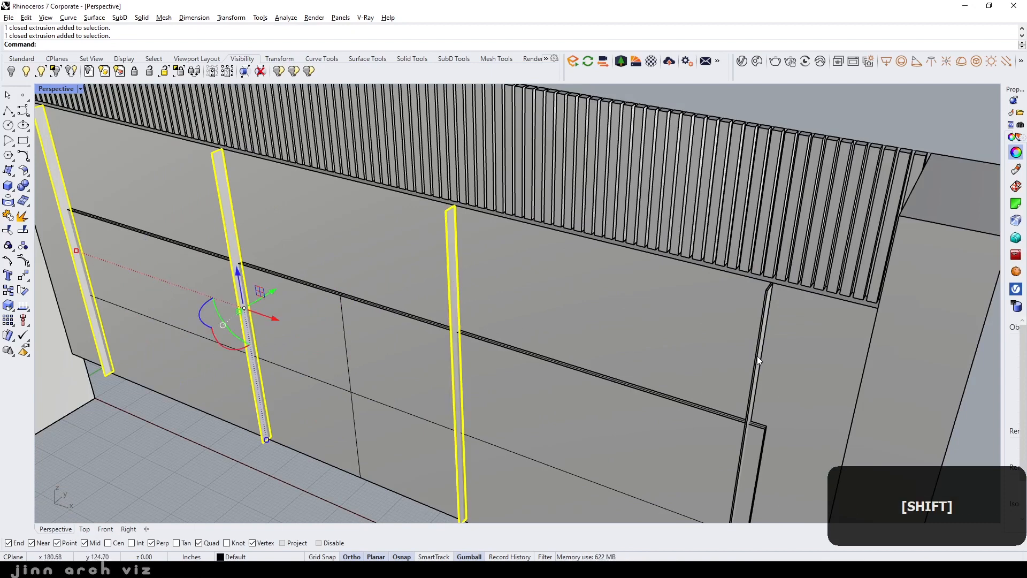
left_click(757, 358, "shift")
type("g")
key("space")
Move the grouped strips 2 inches back into the panel along the green axis and deselect them
left_click(373, 323)
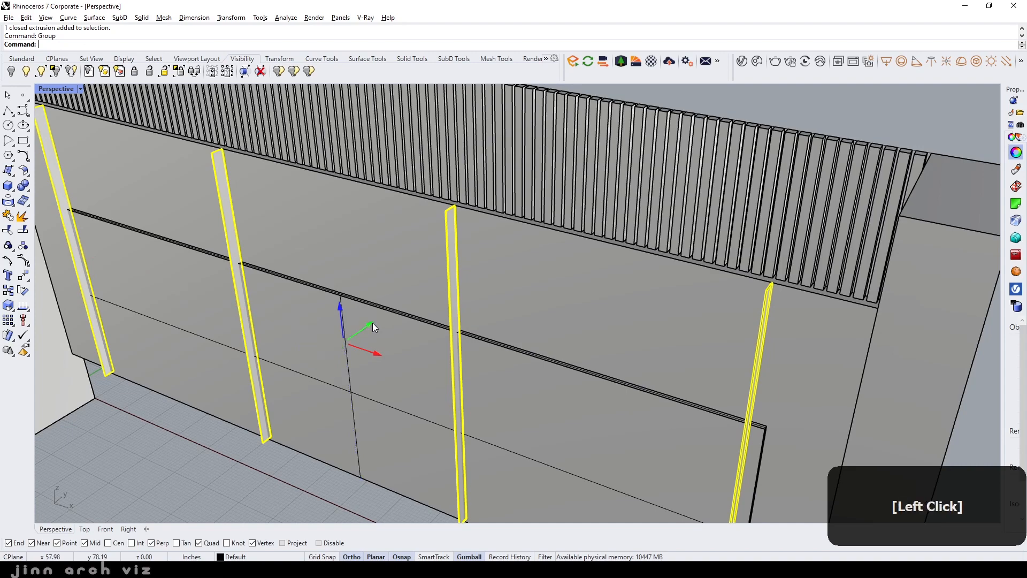
type("2")
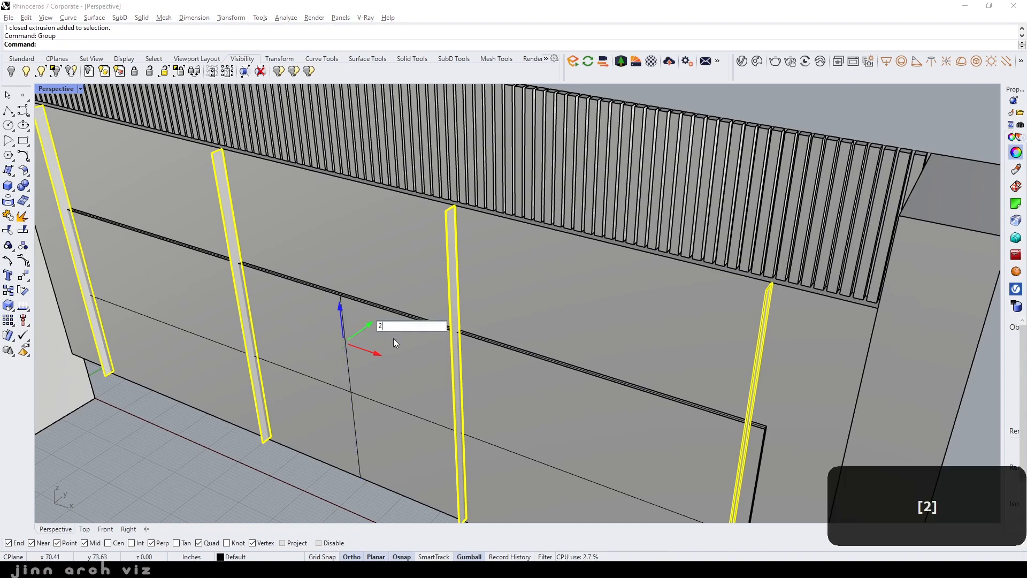
key("Return")
scroll(371, 238, "up", 5)
key("Escape")
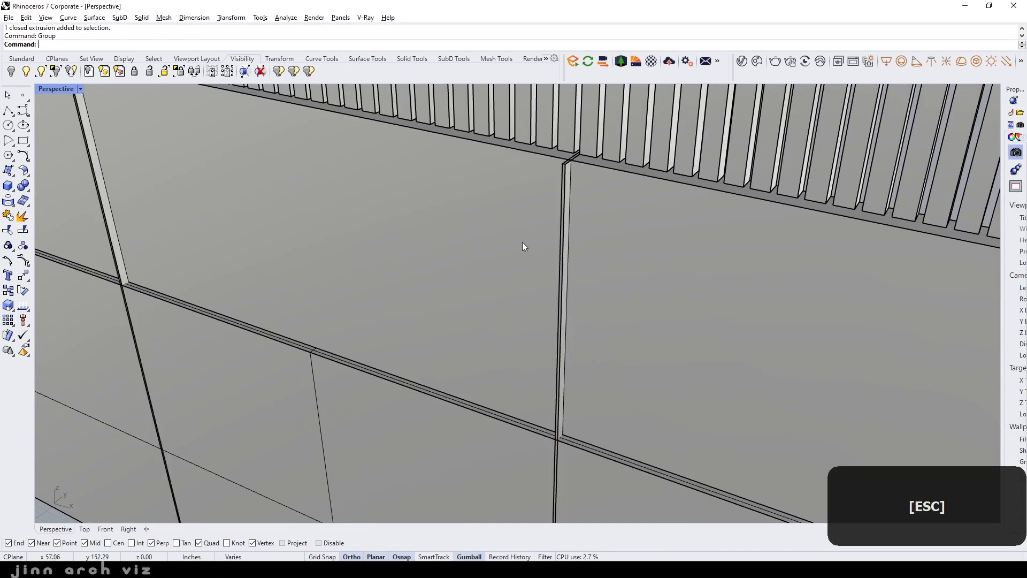
Subtract the grouped strips from the panel with Boolean Difference to cut the vertical grooves
scroll(522, 242, "down", 7)
scroll(379, 213, "up", 3)
right_click_drag(308, 214, 396, 207)
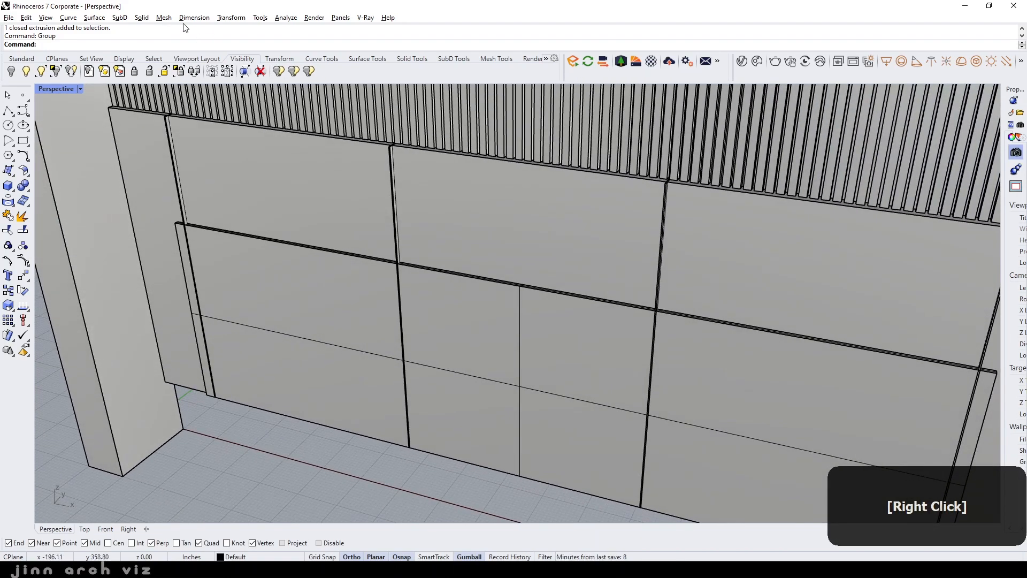
left_click(142, 17)
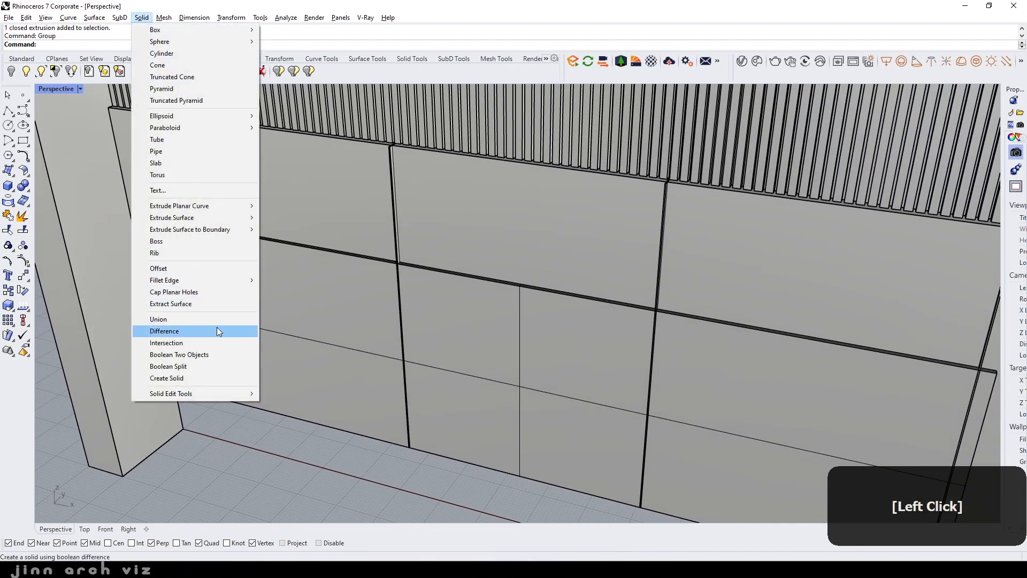
left_click(216, 331)
left_click(374, 209)
key("space")
scroll(395, 209, "up", 4)
left_click(392, 220)
key("space")
Examine the grooves cut into the panel up close and from several angles
scroll(393, 220, "down", 5)
right_click_drag(396, 210, 432, 201)
scroll(432, 187, "down", 5)
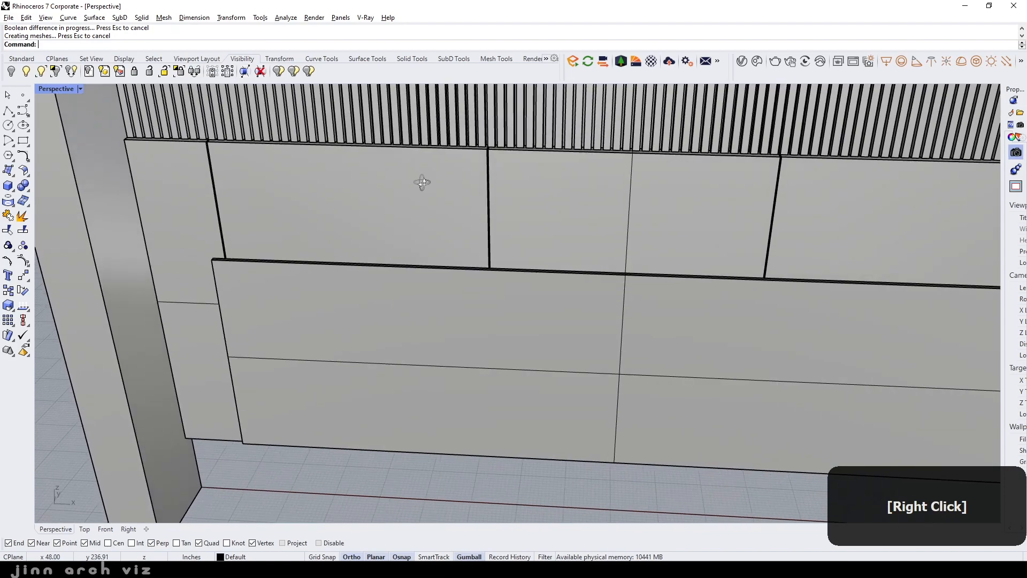
right_click_drag(371, 225, 491, 211)
scroll(514, 208, "up", 7)
scroll(513, 207, "down", 5)
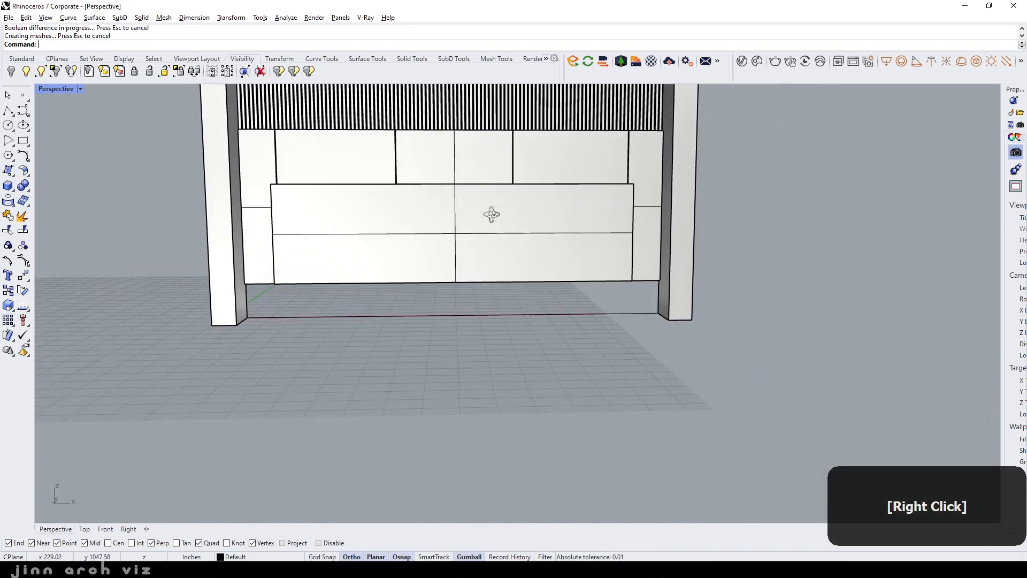
scroll(457, 229, "down", 5)
Extrude the outer rectangle on the fence's rear side 9 inches as a solid backing, and deselect it
right_click_drag(383, 224, 654, 262)
scroll(658, 278, "up", 4)
left_click(662, 305)
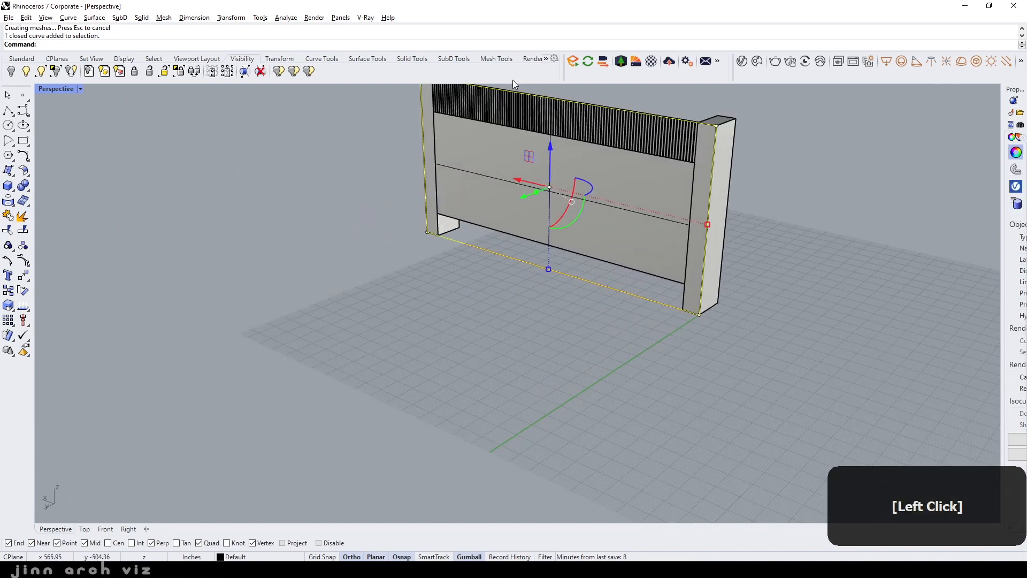
right_click(500, 48)
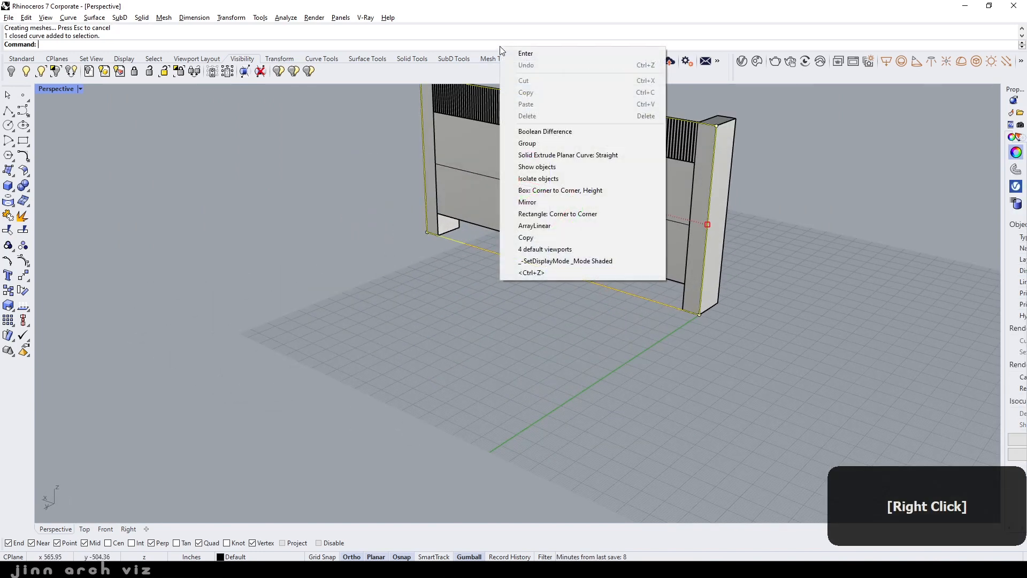
left_click(576, 155)
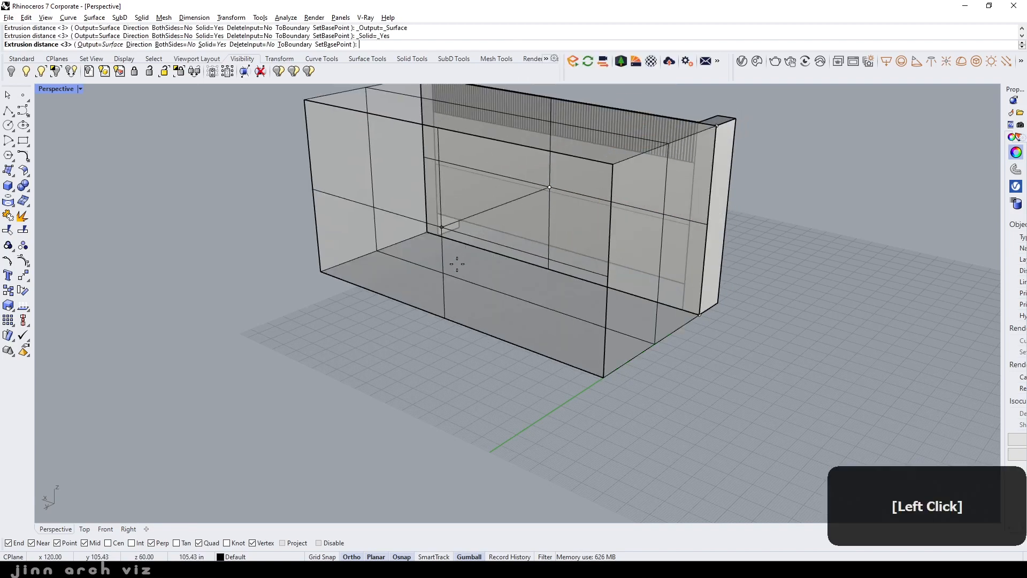
type("9")
key("Return")
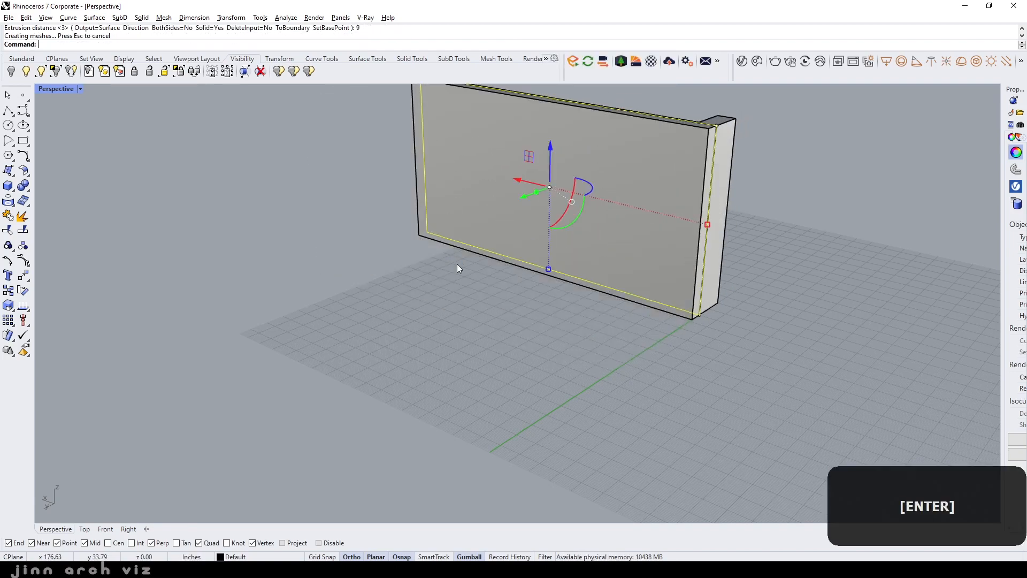
right_click_drag(761, 177, 500, 155)
key("Escape")
scroll(500, 151, "up", 6)
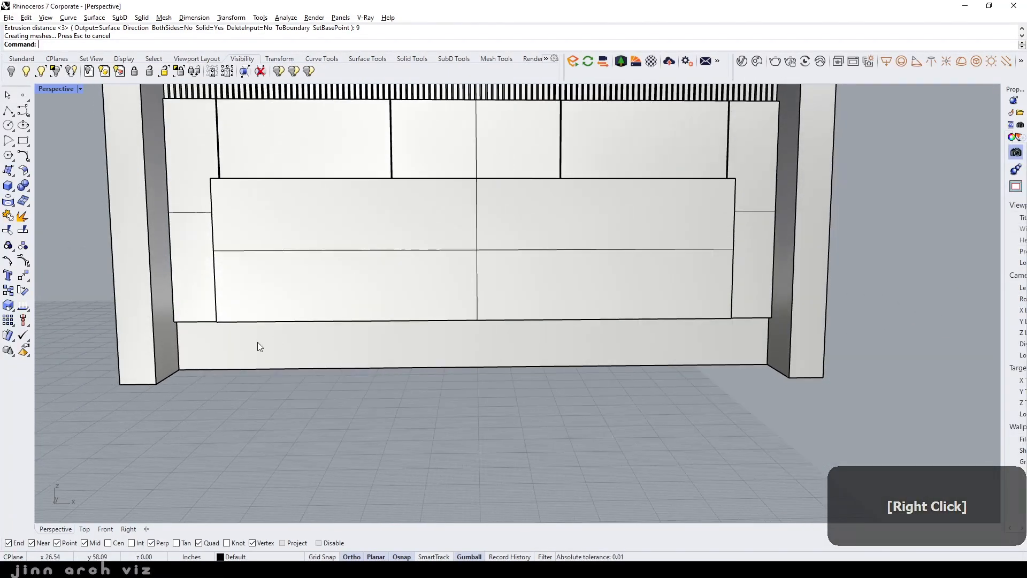
left_click(105, 529)
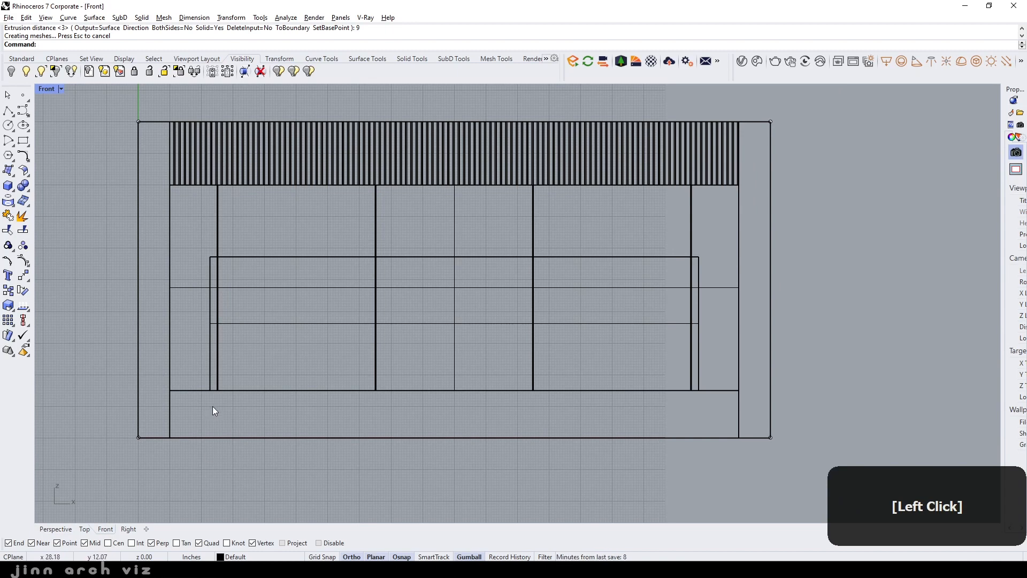
scroll(213, 406, "up", 2)
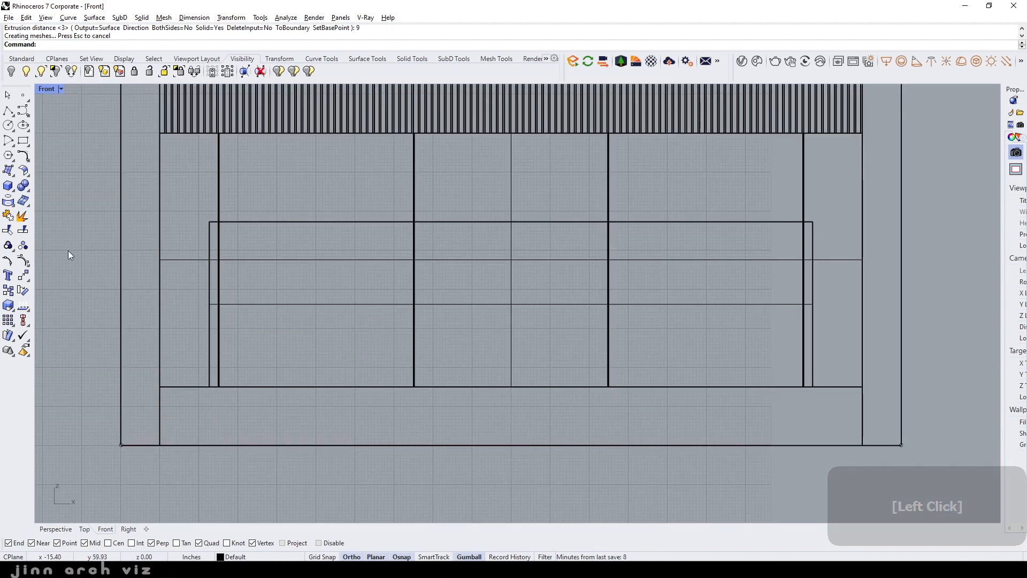
left_click(10, 186)
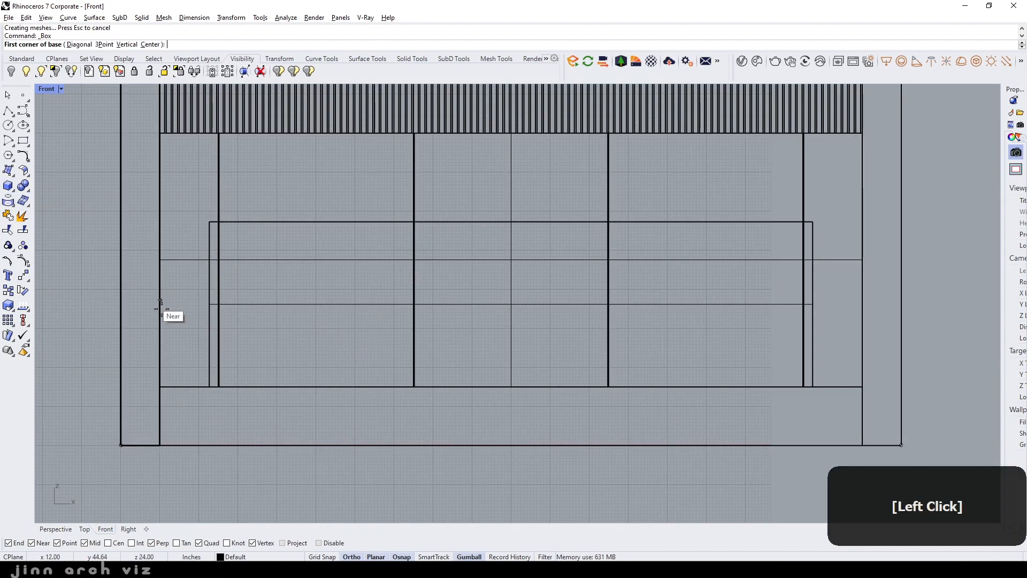
left_click(209, 386)
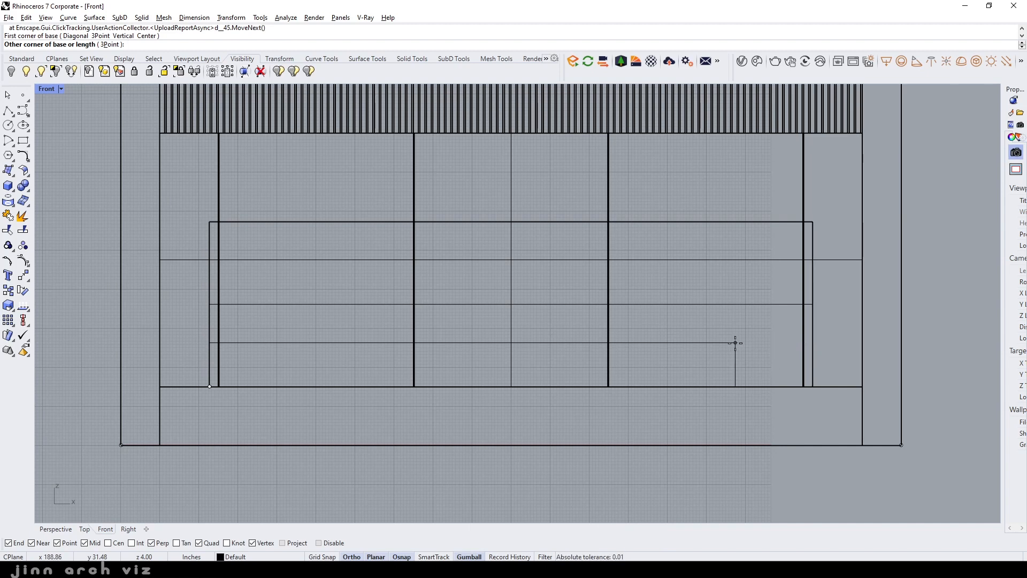
key("Escape")
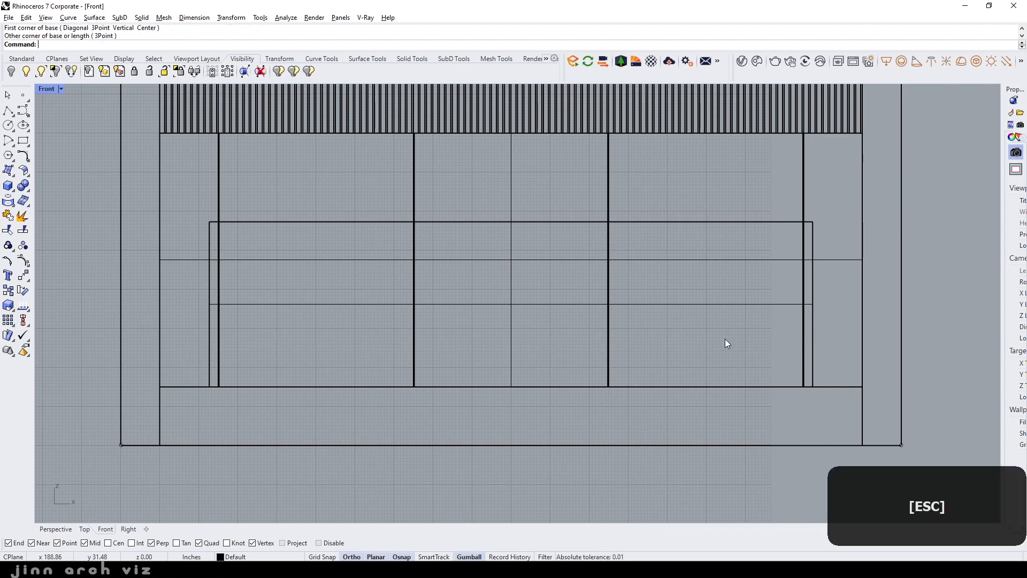
Measure the width of the raised lower box between its upper corners with a linear dimension, without placing the dimension
left_click(194, 17)
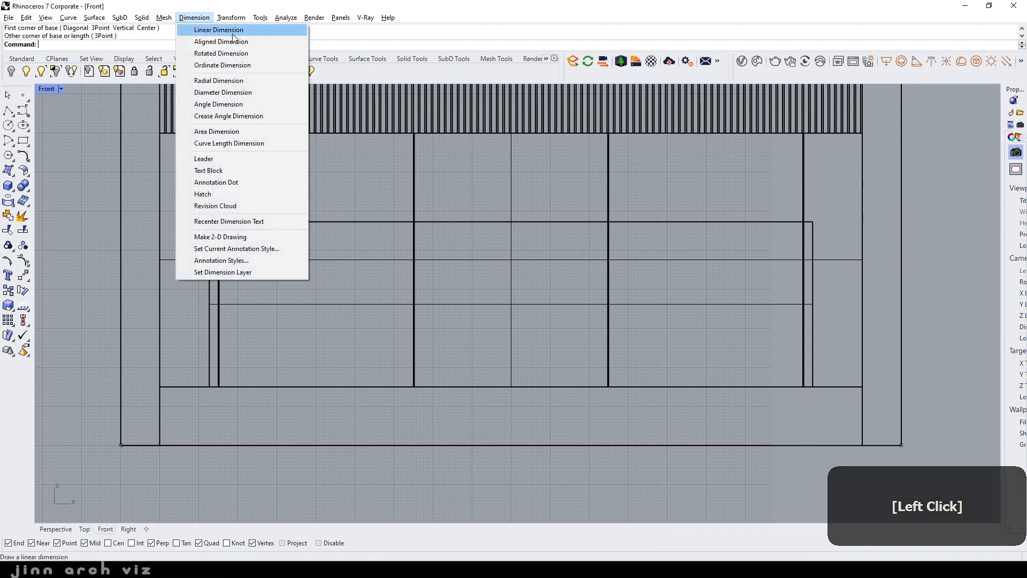
left_click(214, 28)
left_click(209, 221)
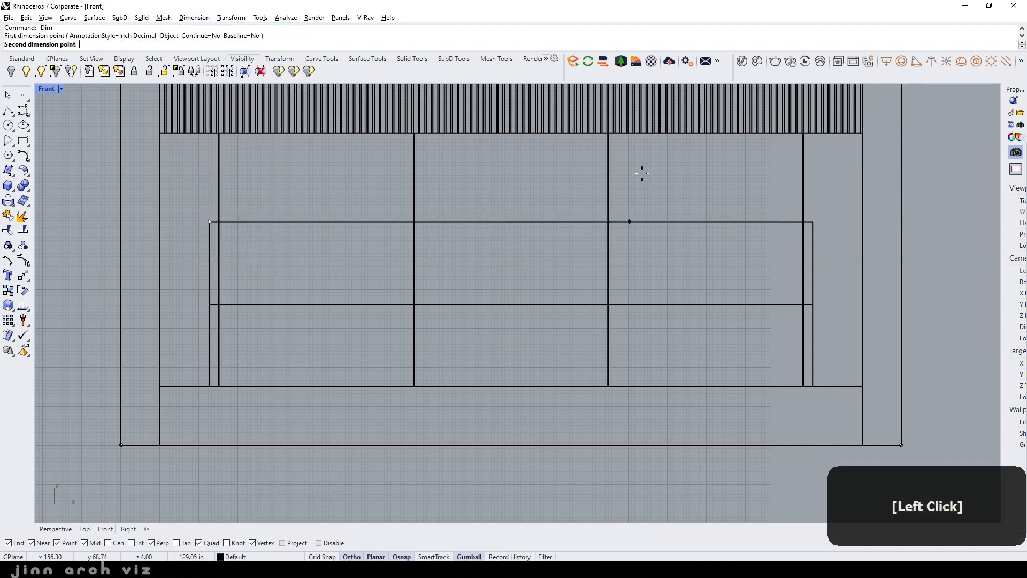
left_click(813, 222)
scroll(550, 214, "up", 1)
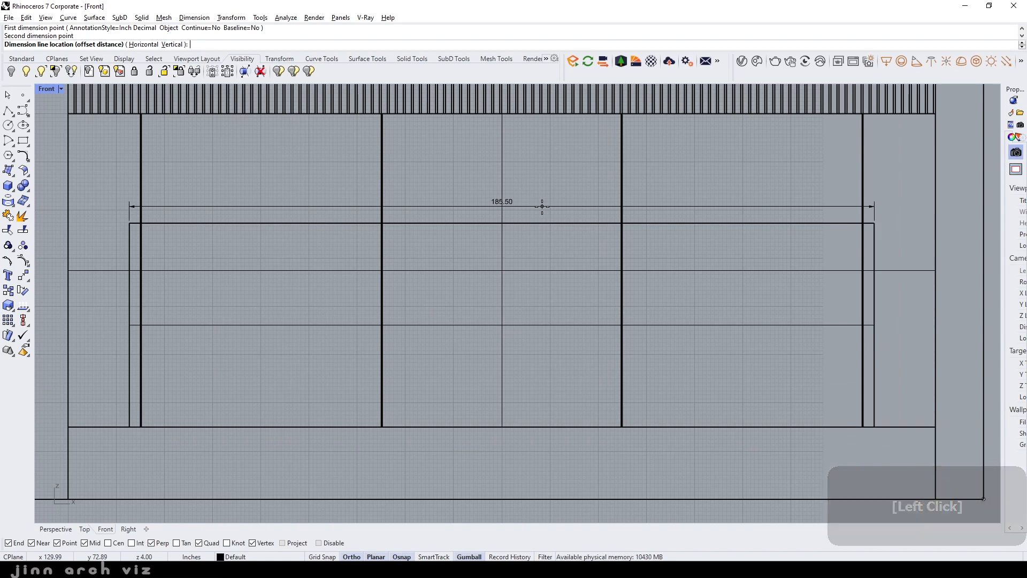
key("Escape")
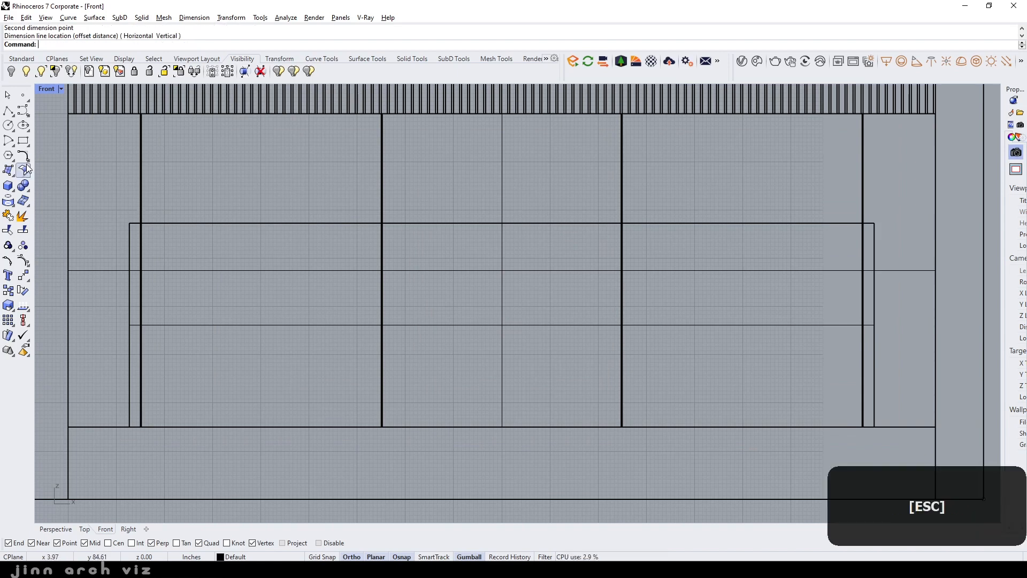
Draw a 185.50 by 12 inch box from the raised box's lower left corner, extending forward to the post's front corner
left_click(11, 185)
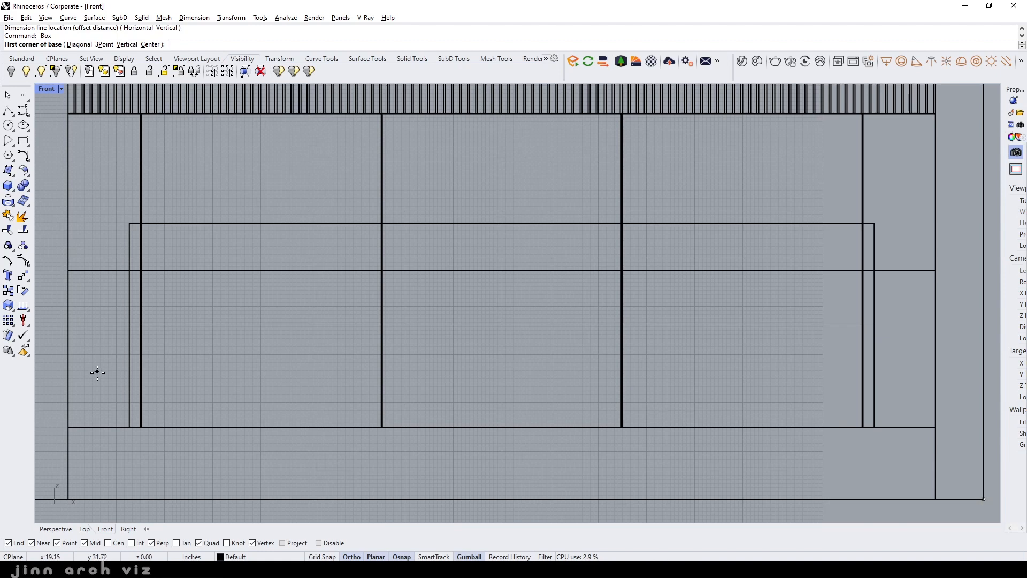
left_click(130, 426)
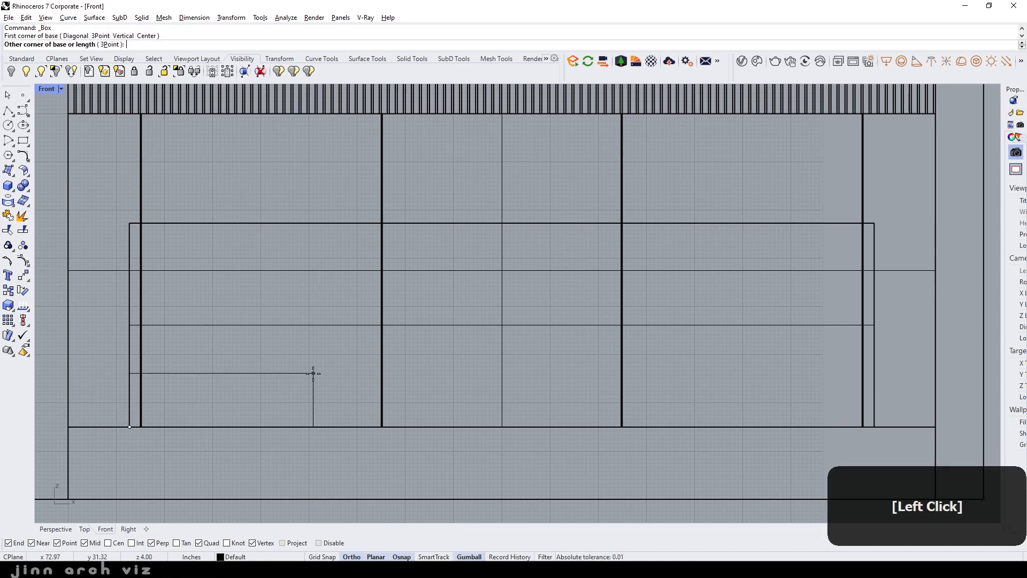
type("15")
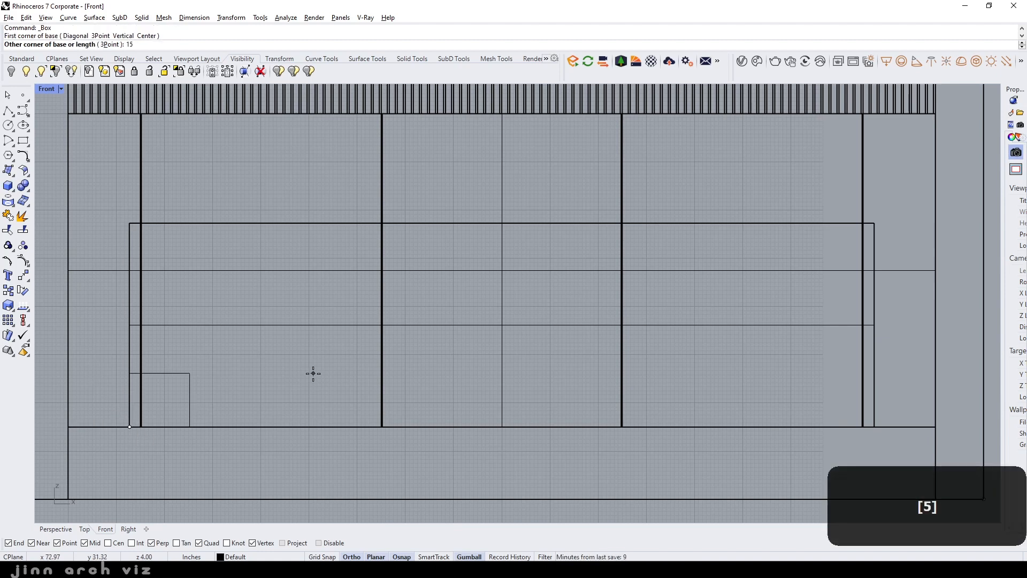
key("BackSpace")
type("85.50")
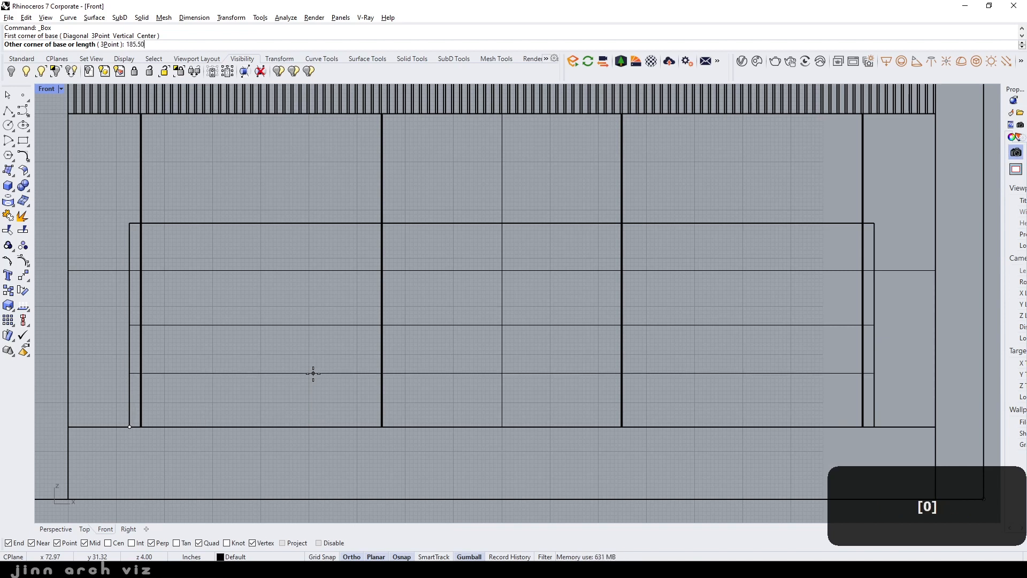
key("Return")
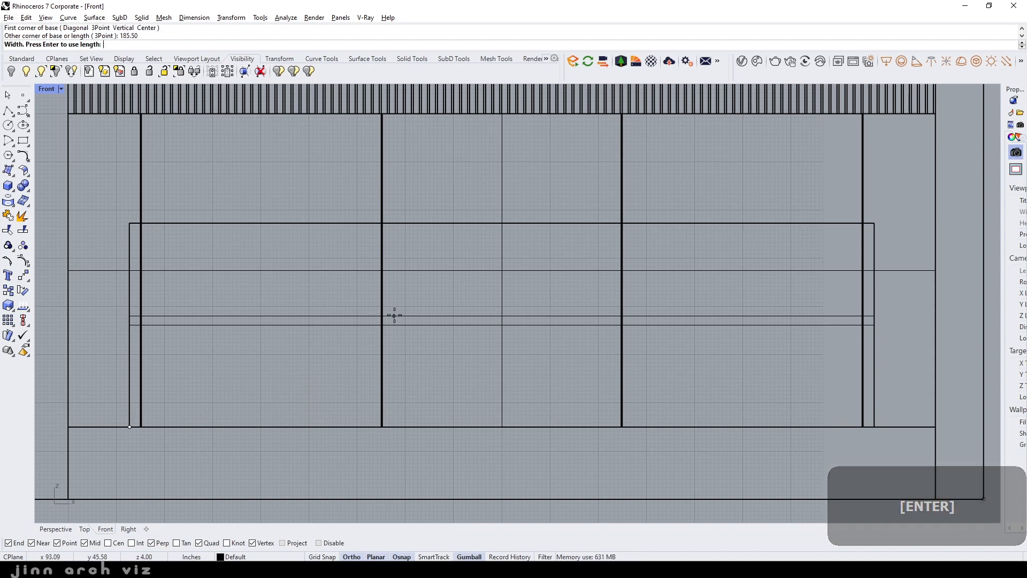
type("1")
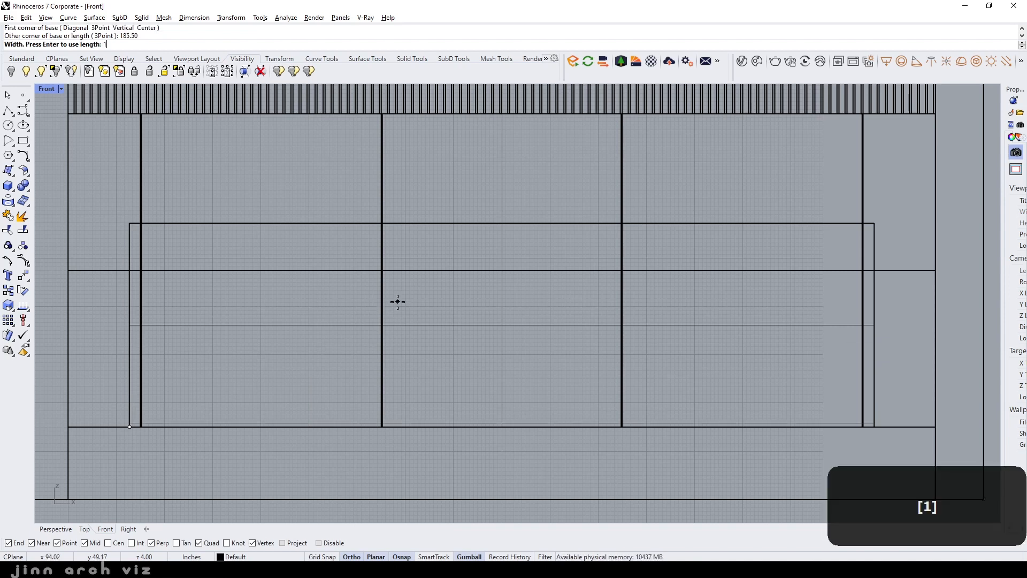
type("2")
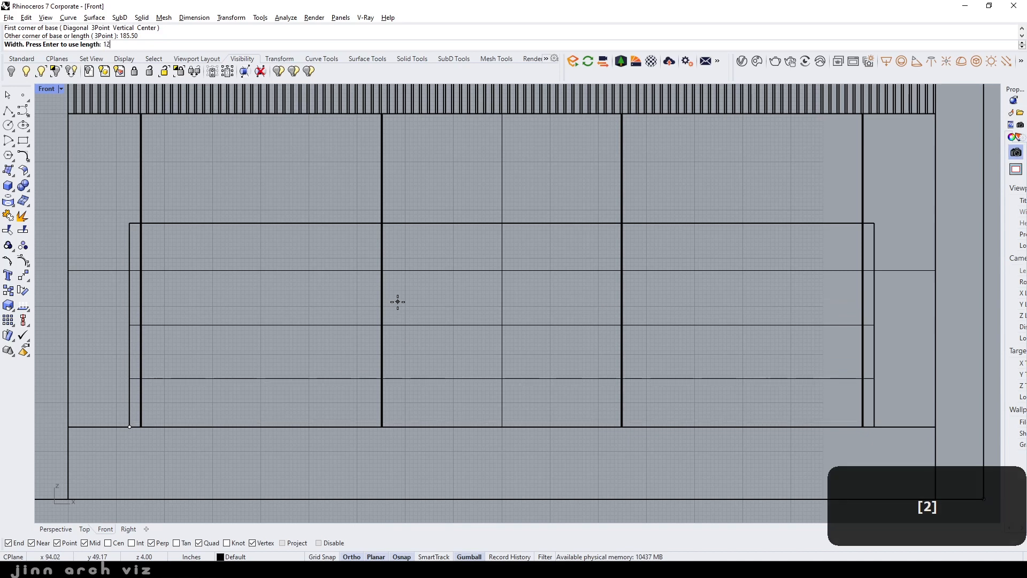
key("Return")
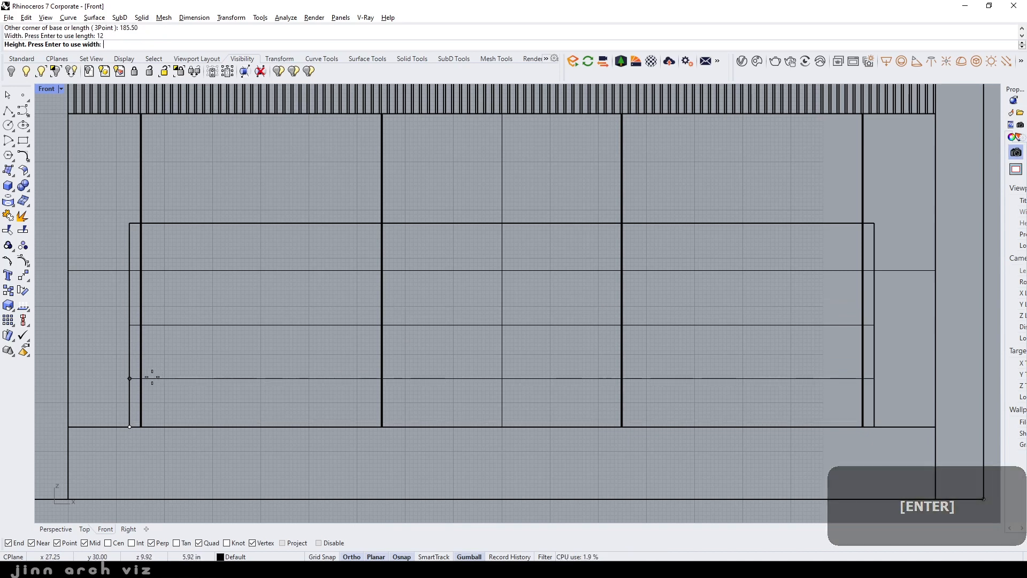
left_click(55, 529)
right_click_drag(265, 343, 231, 348)
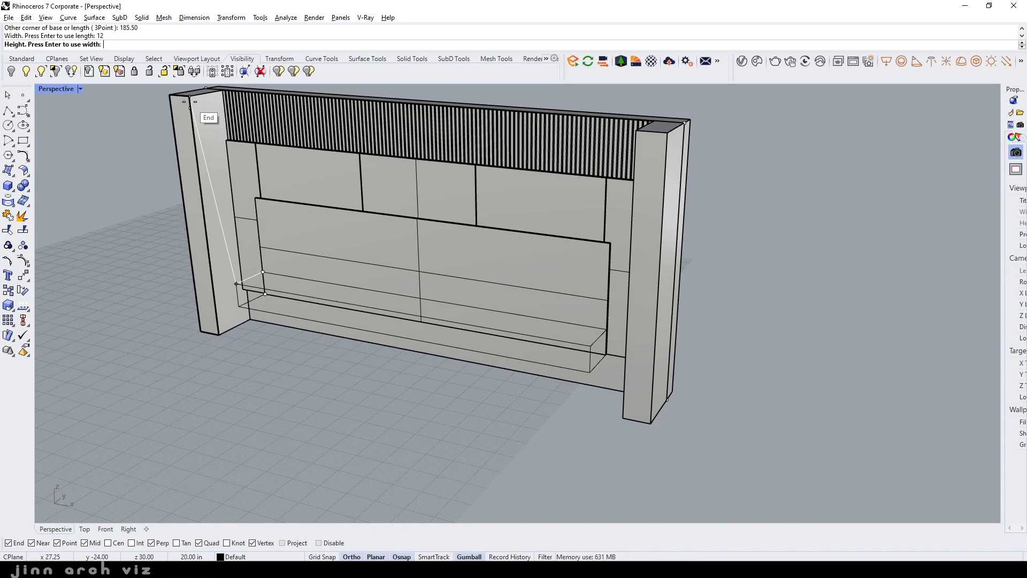
left_click(217, 336)
Isolate the new long low box and deselect it
right_click_drag(292, 360, 339, 334)
left_click(362, 330)
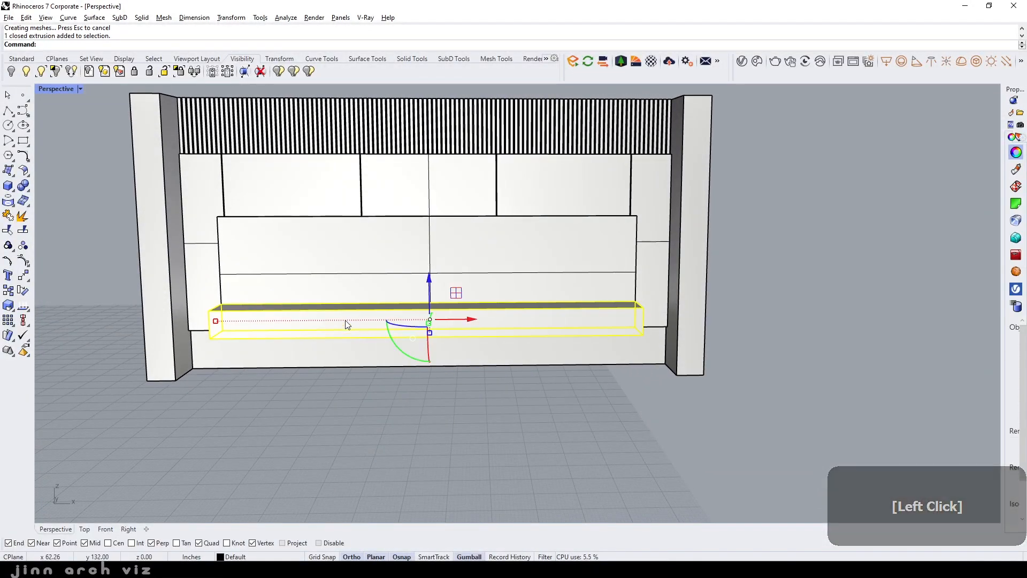
left_click(56, 71)
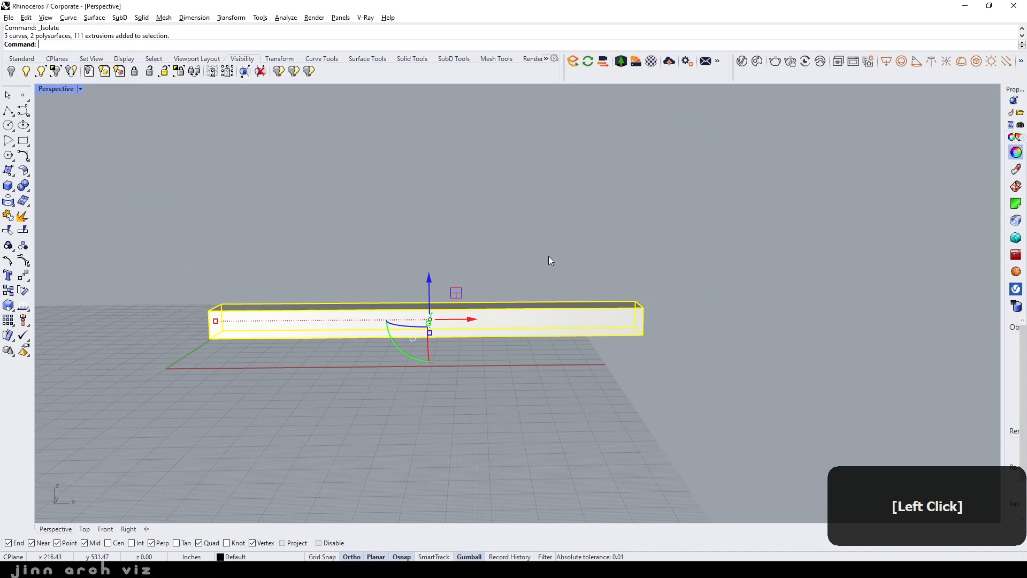
left_click(642, 278)
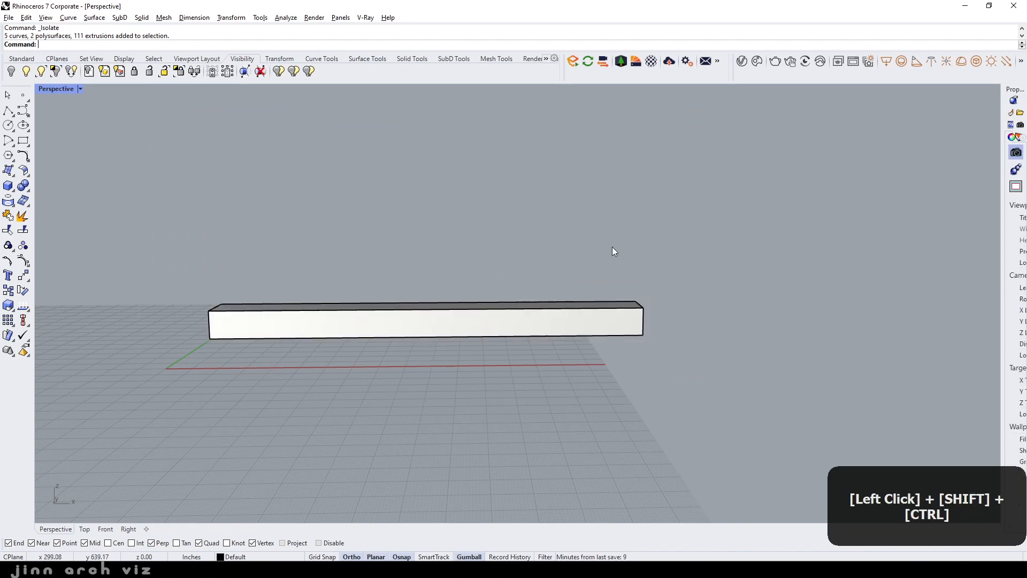
Shorten the isolated box by moving its right end face -12.25 inches along the red axis
left_click_drag(613, 249, 704, 445, "ctrl+shift")
left_click(685, 319)
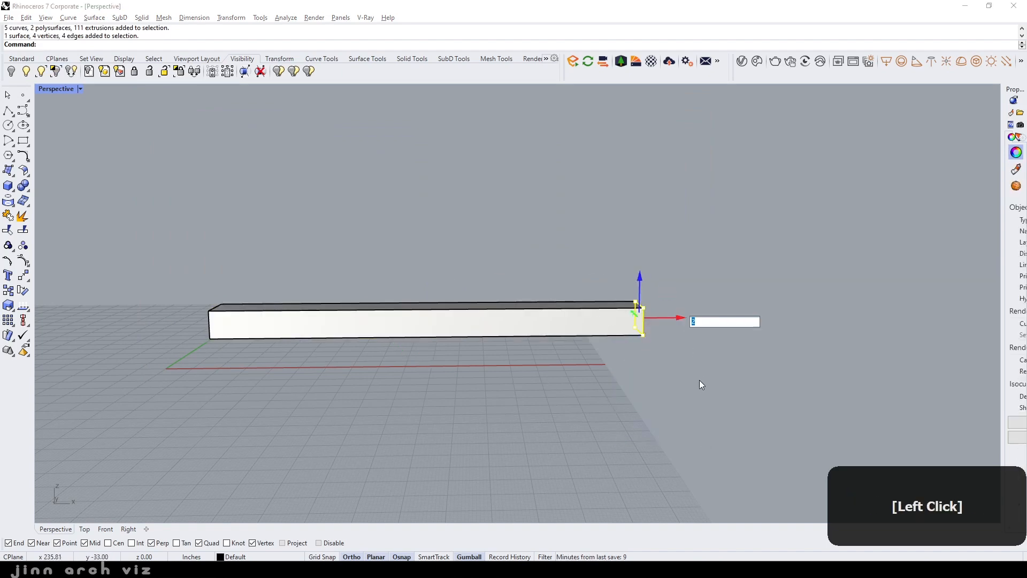
type("-")
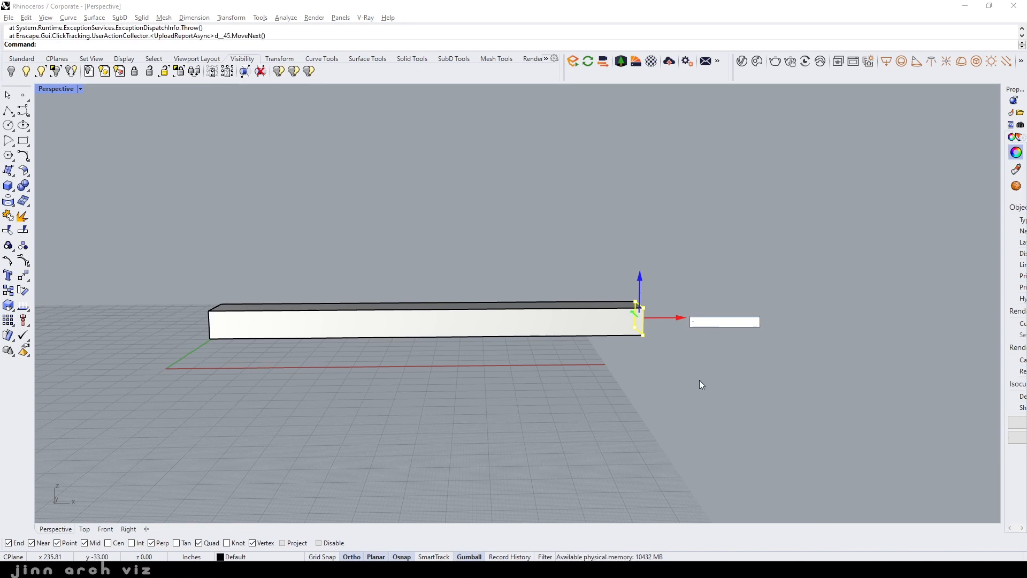
type("12.25")
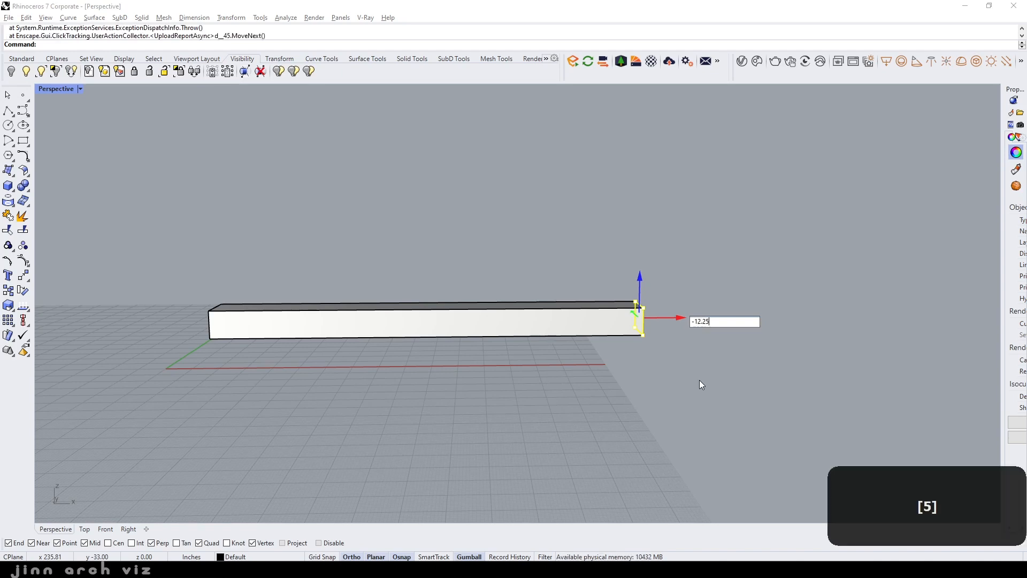
key("Return")
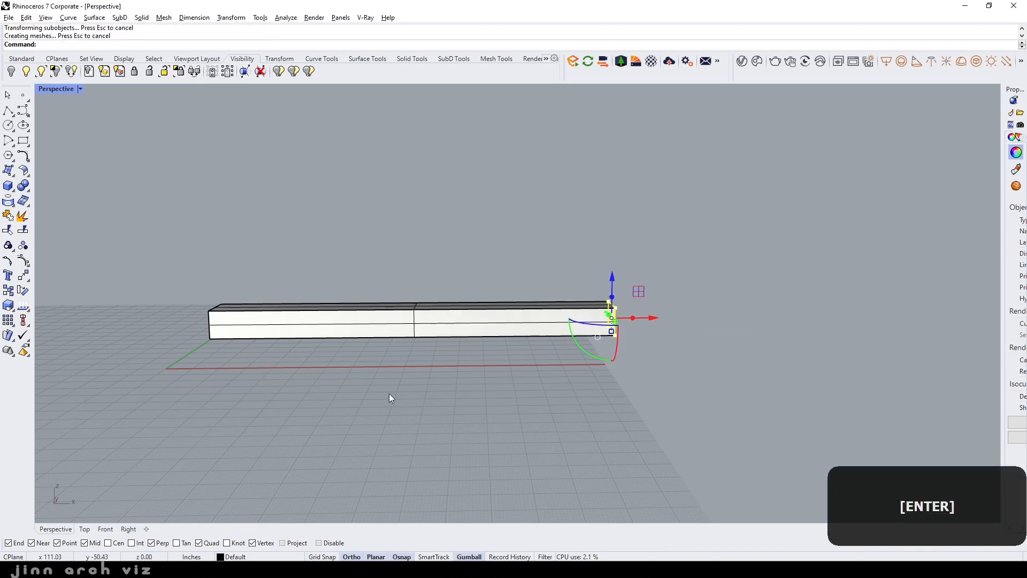
Show all hidden objects in the Front view and deselect the end face
left_click(105, 530)
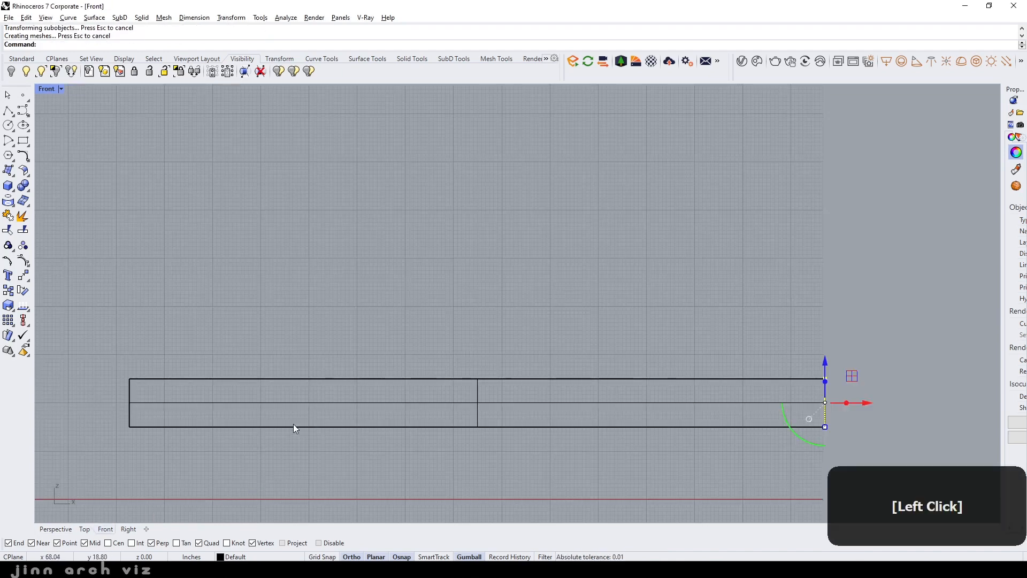
left_click(31, 72)
key("Escape")
scroll(319, 294, "down", 5)
scroll(614, 346, "up", 8)
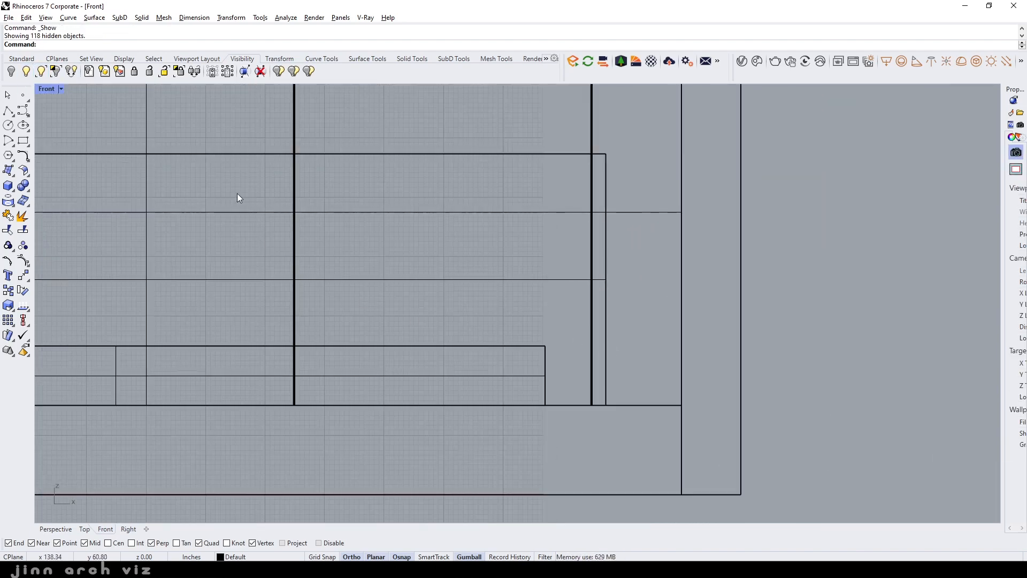
Draw a 12-inch-wide vertical box from the raised box's lower right corner up to its top edge, extending forward to the bench's front face
left_click(8, 187)
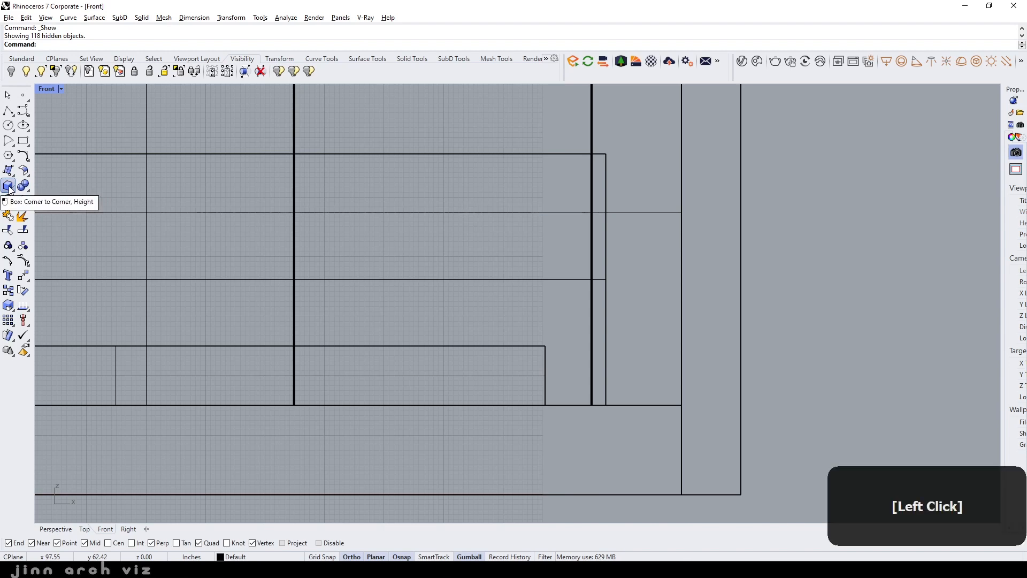
left_click(606, 406)
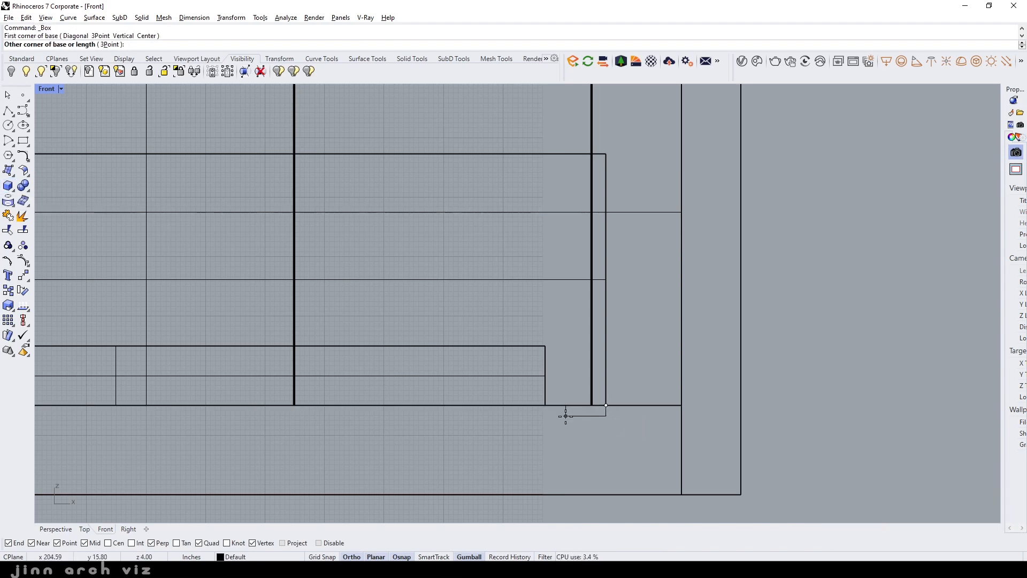
type("-12")
key("Return")
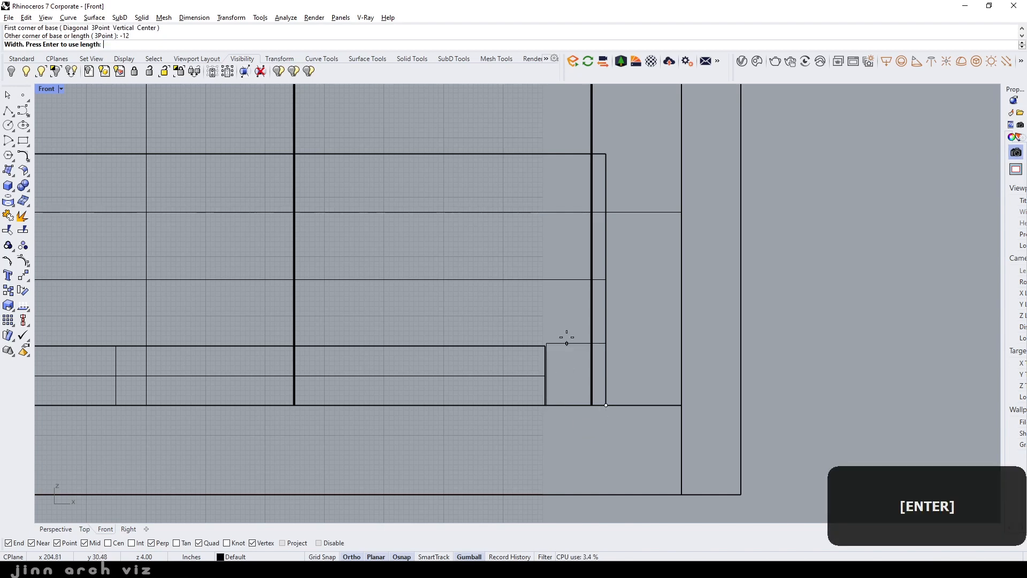
left_click(567, 154)
left_click(67, 529)
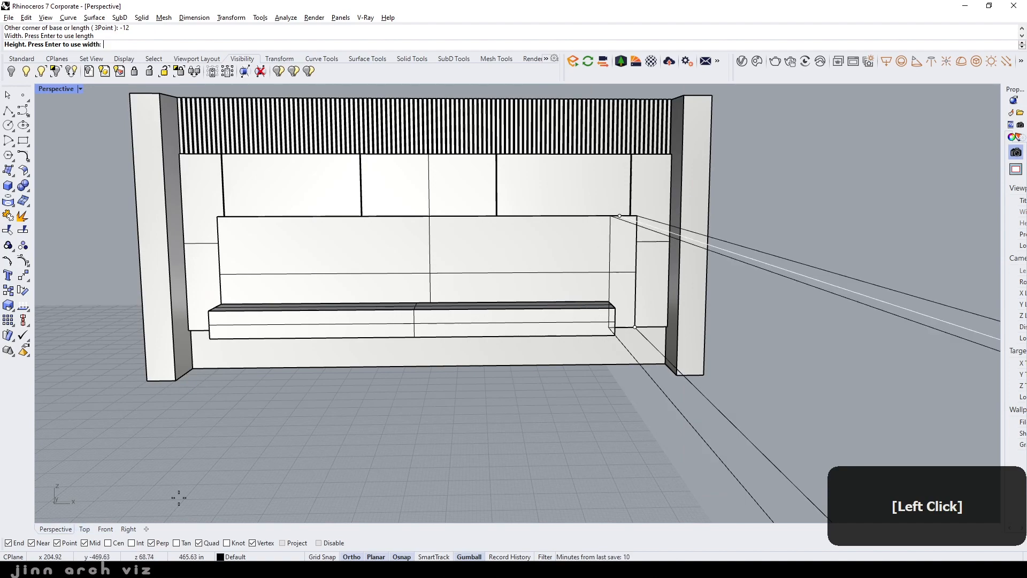
left_click(510, 332)
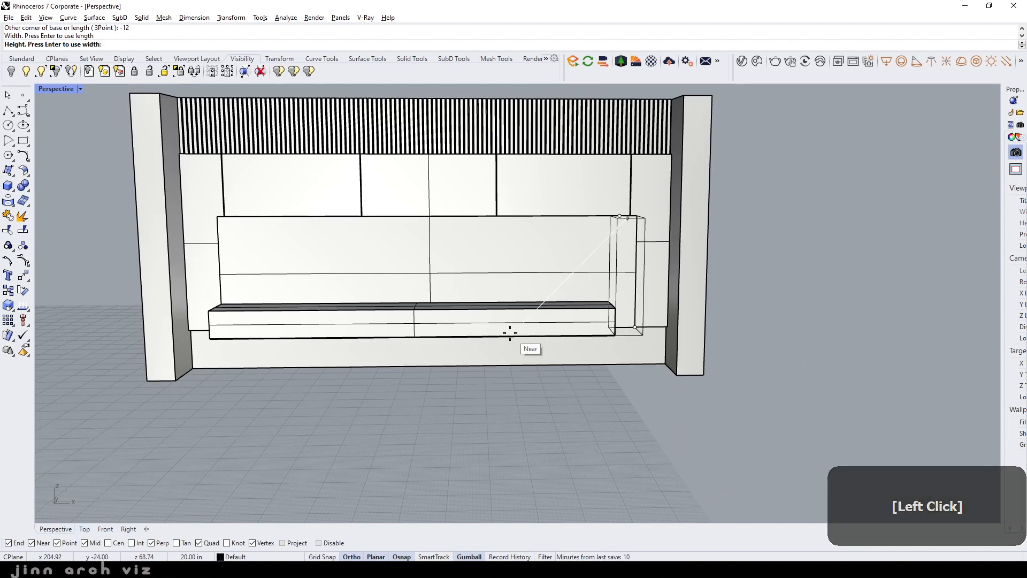
right_click_drag(608, 324, 634, 313)
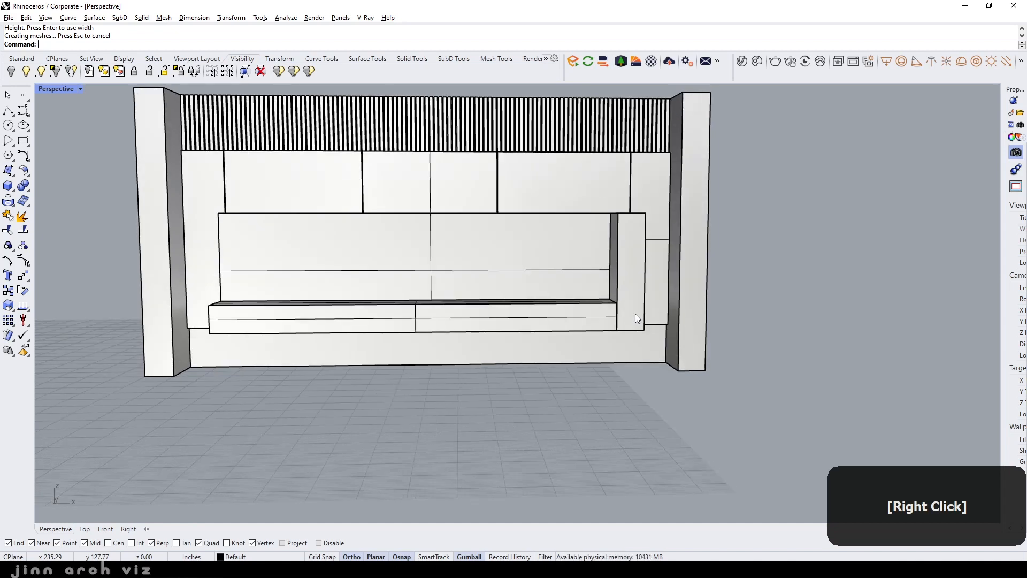
key("Escape")
Extrude the group of four vertical groove curves as solids, forward past the front of the low bench
left_click(105, 528)
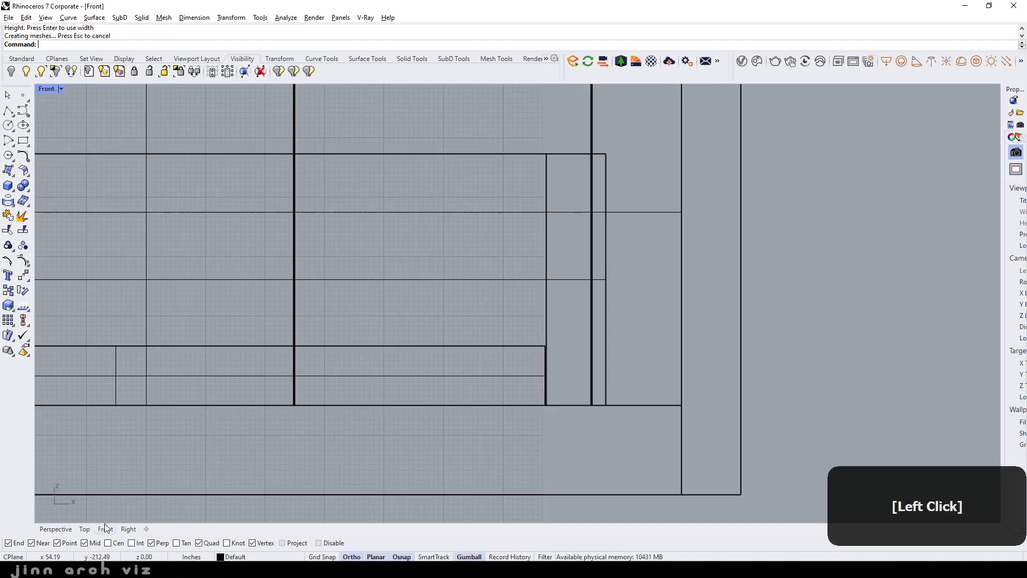
scroll(624, 341, "down", 2)
scroll(264, 364, "up", 1)
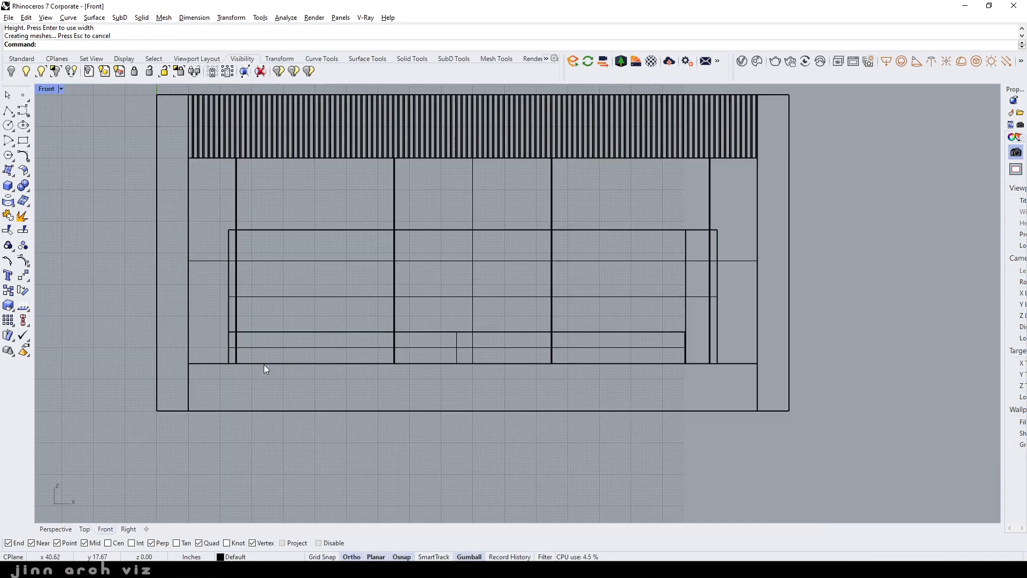
scroll(265, 364, "up", 1)
scroll(624, 238, "up", 1)
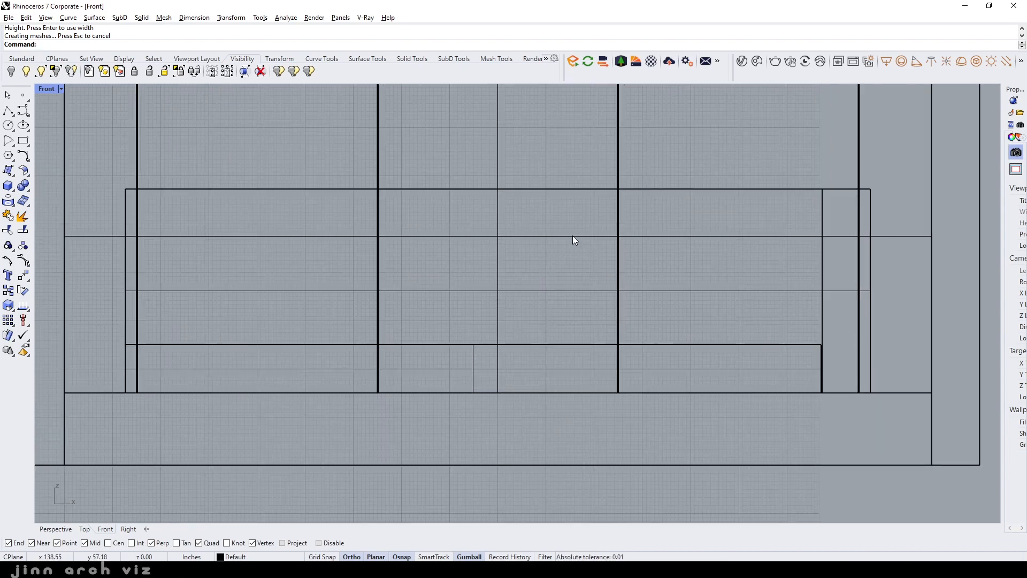
right_click_drag(369, 302, 373, 314)
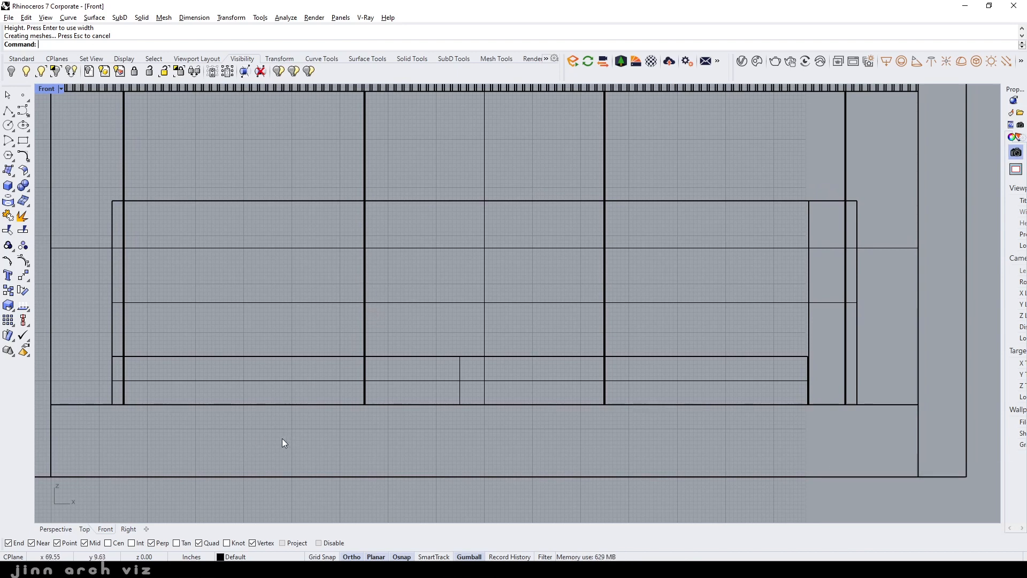
left_click(367, 194)
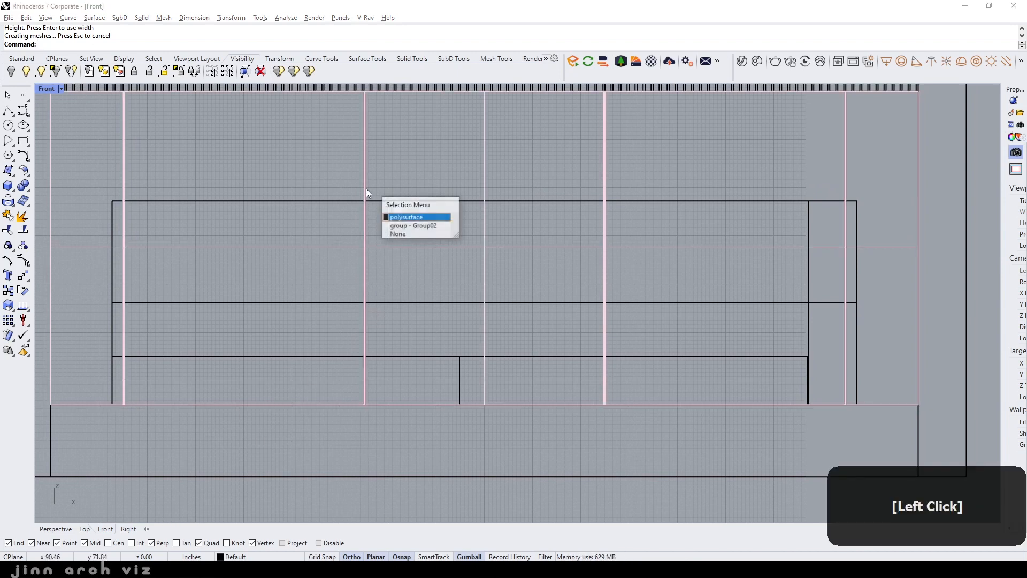
left_click(427, 232)
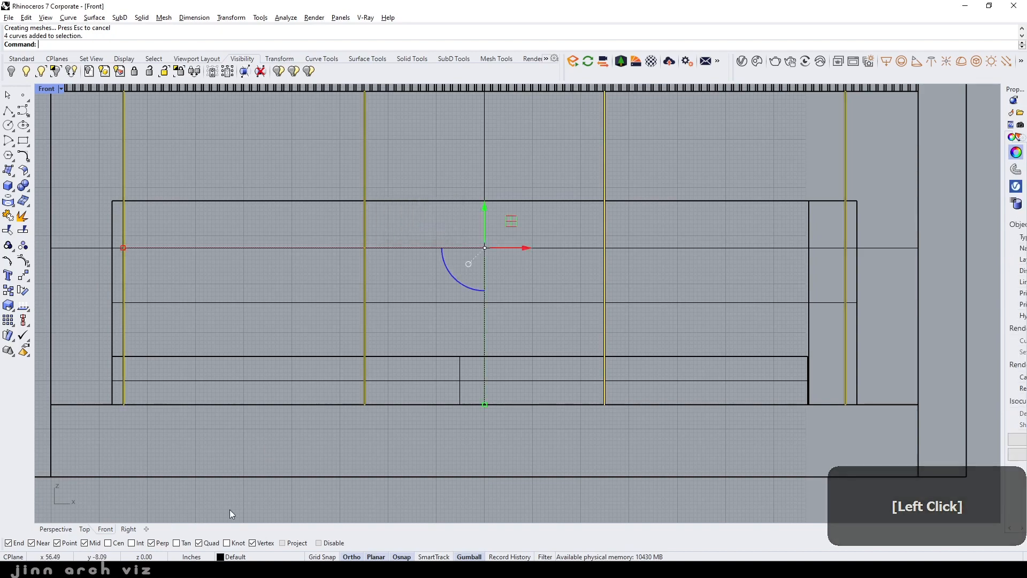
left_click(55, 529)
mouse_move(412, 364)
right_mouse_down()
mouse_move(424, 360)
mouse_move(403, 378)
right_mouse_up()
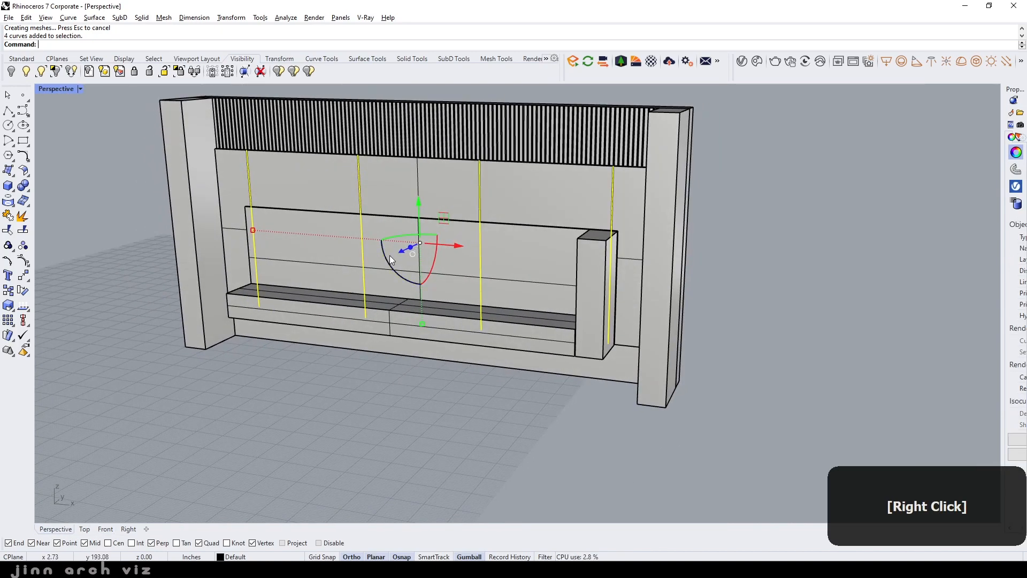
right_click(351, 46)
left_click(431, 181)
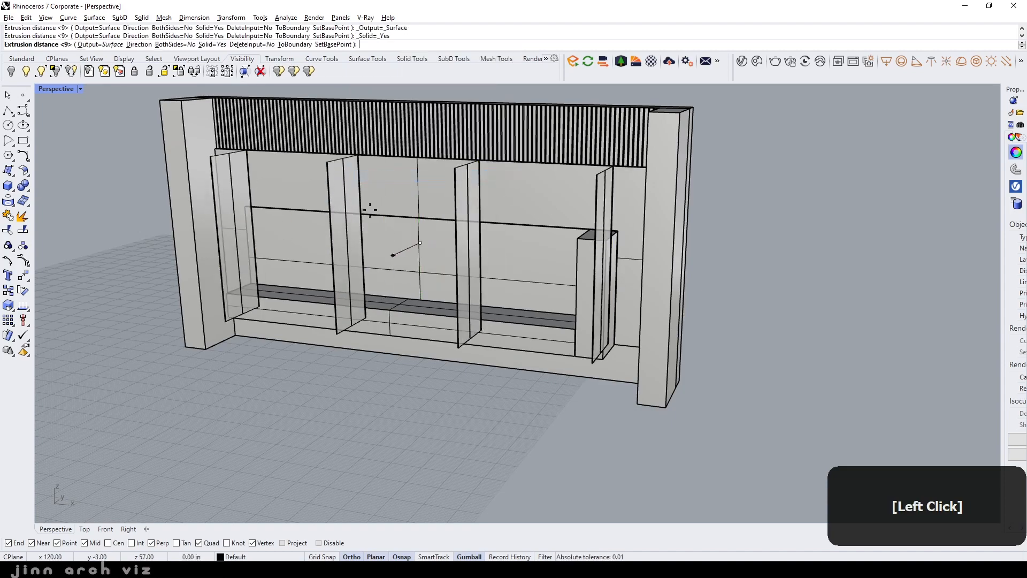
left_click(334, 282)
right_click_drag(335, 281, 310, 263)
Delete the outermost left and right extruded groove solids
left_click(203, 284)
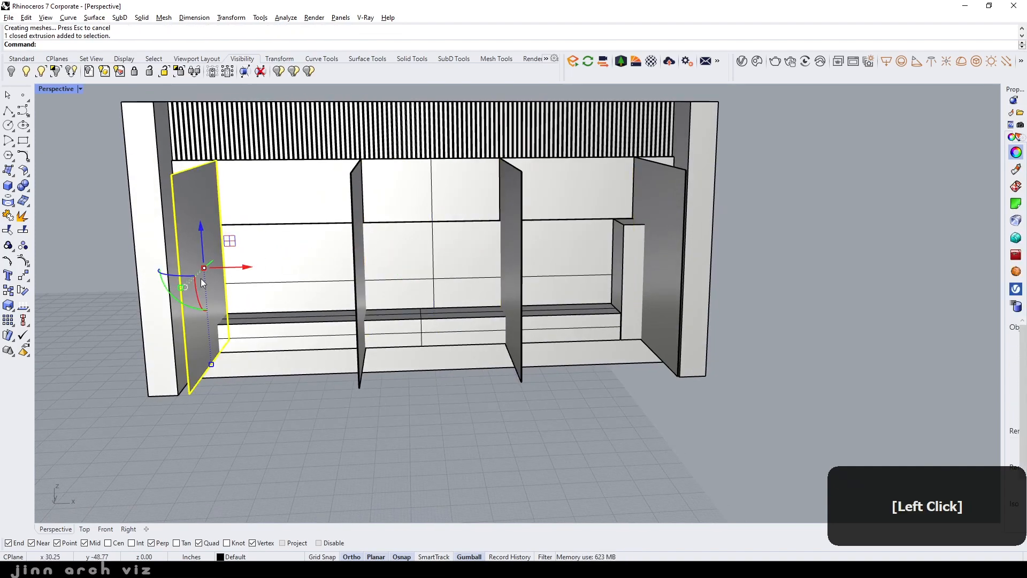
key("Delete")
right_click_drag(202, 284, 307, 276)
left_click(660, 286)
key("Delete")
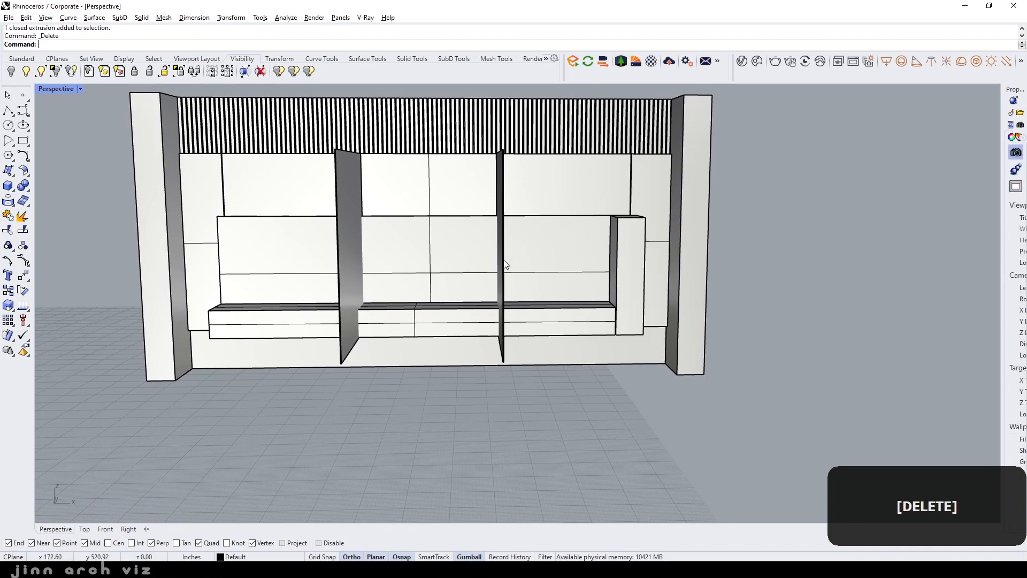
Group the two remaining middle groove solids and deselect them
right_click_drag(505, 264, 471, 269)
left_click(338, 261)
left_click(443, 256, "shift")
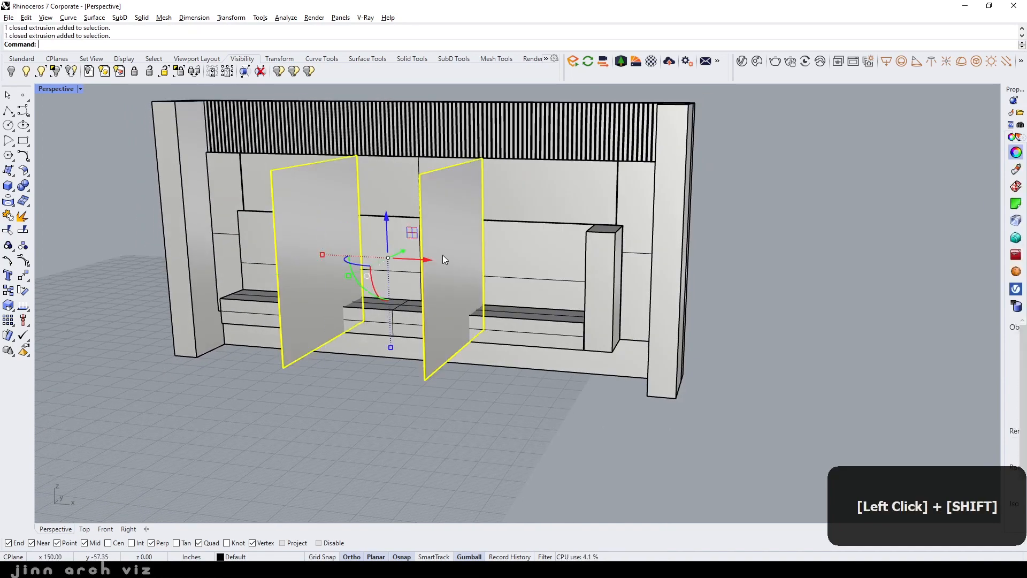
type("g")
key("space")
key("Escape")
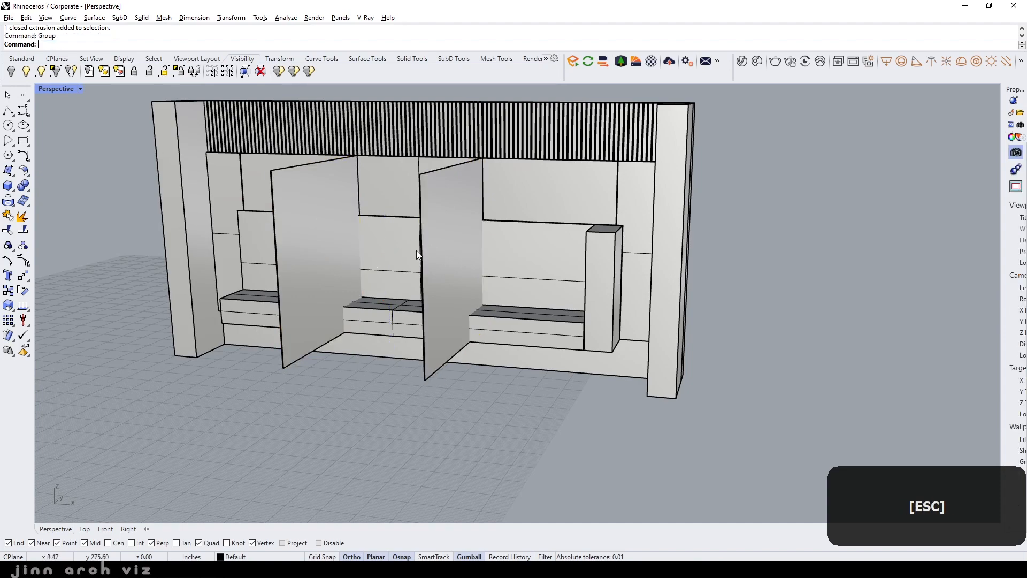
Subtract the grouped groove solids from the low bench with Boolean Difference to cut its vertical grooves
right_click_drag(416, 250, 409, 257)
scroll(357, 240, "up", 3)
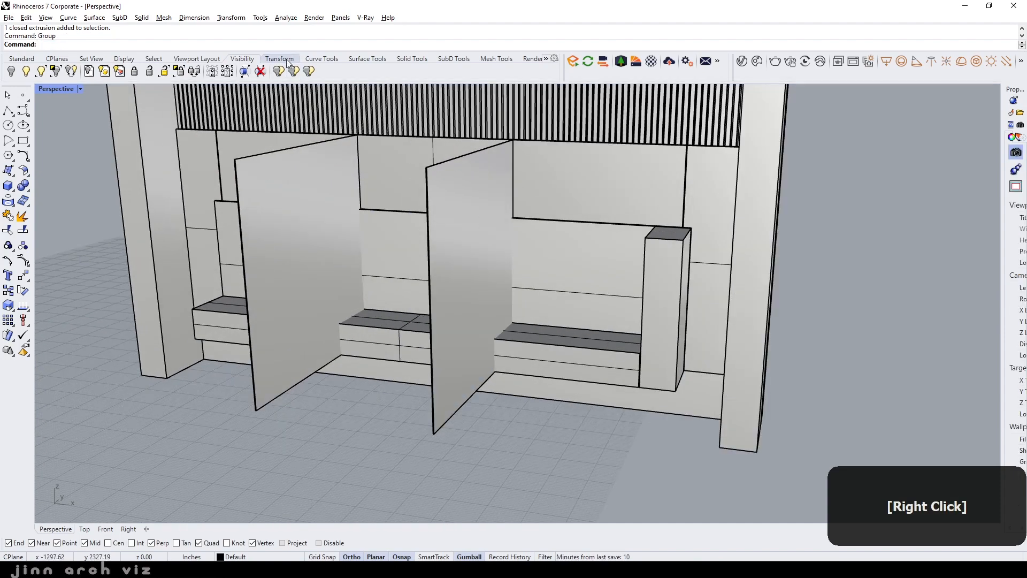
right_click(268, 43)
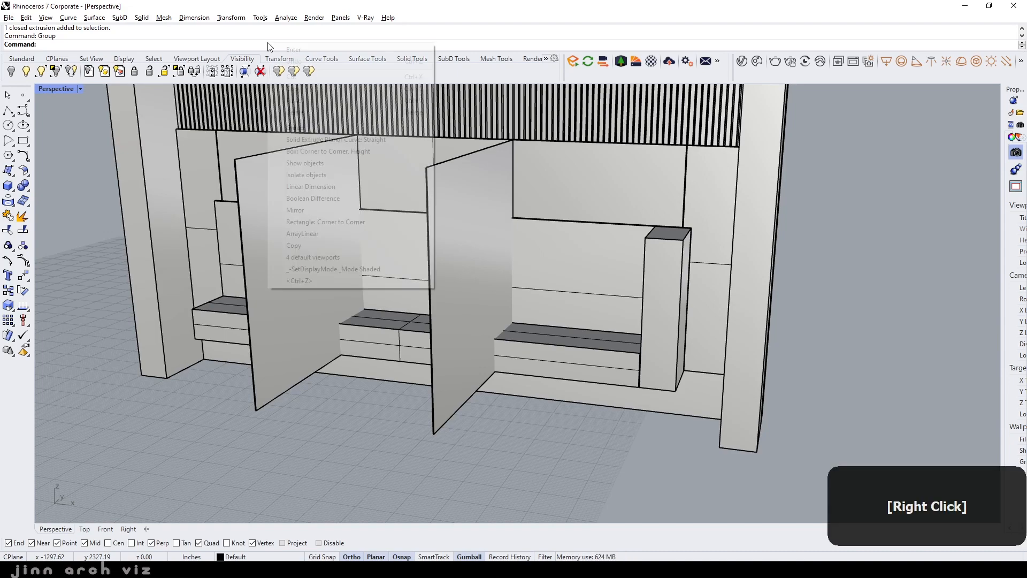
left_click(346, 197)
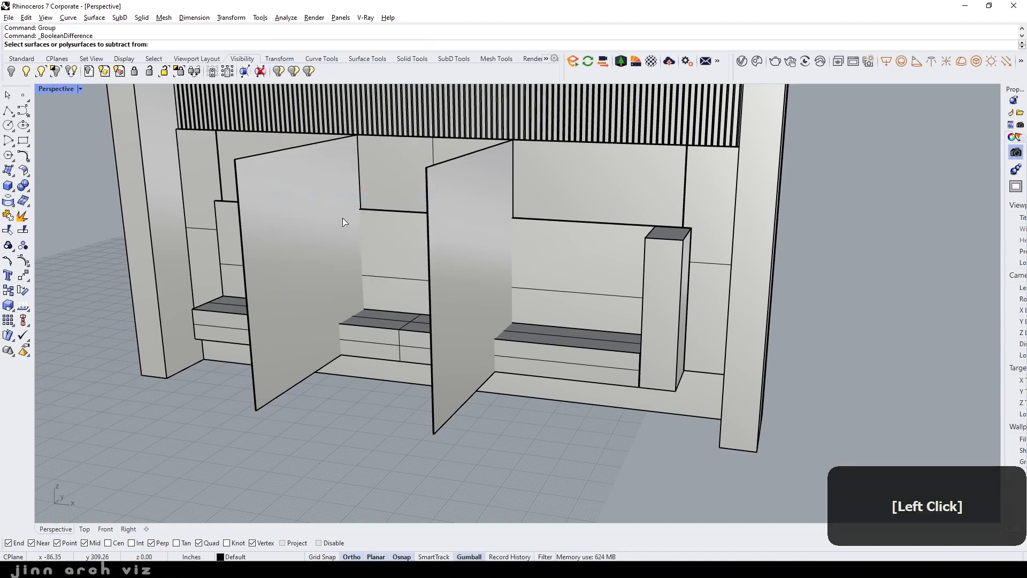
left_click(374, 342)
key("Return")
left_click(323, 264)
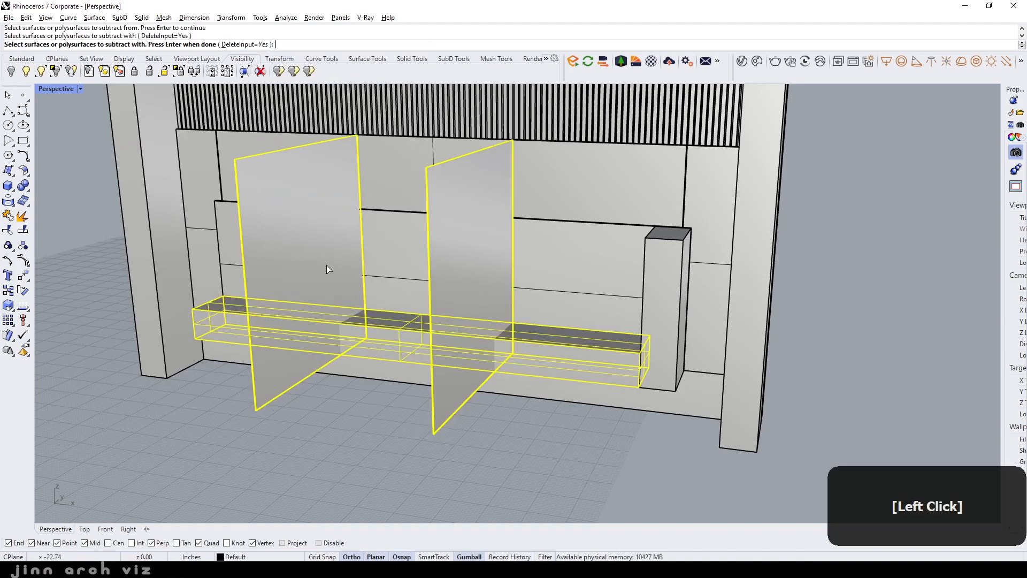
key("space")
right_click_drag(361, 268, 423, 242)
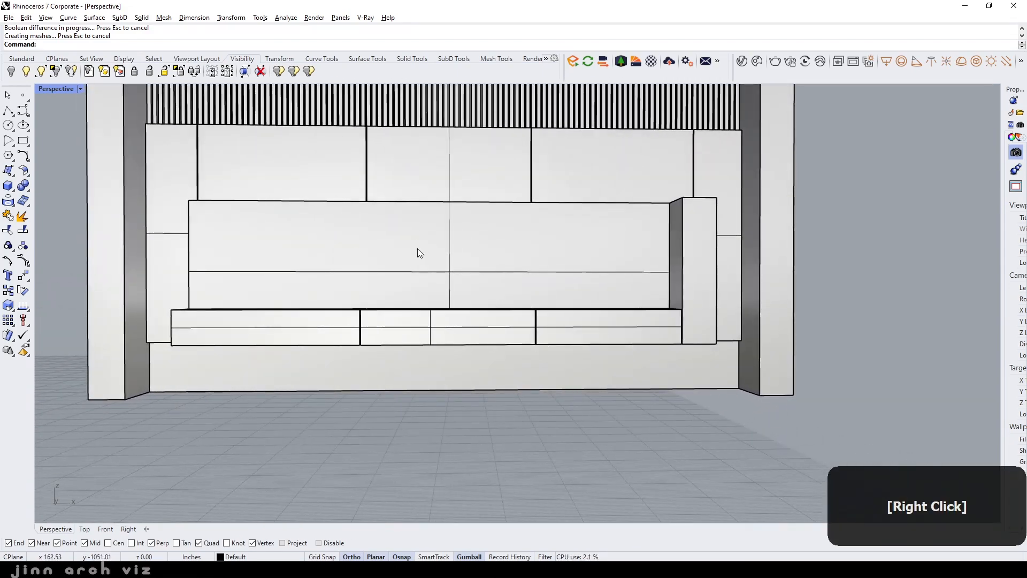
scroll(422, 250, "down", 2)
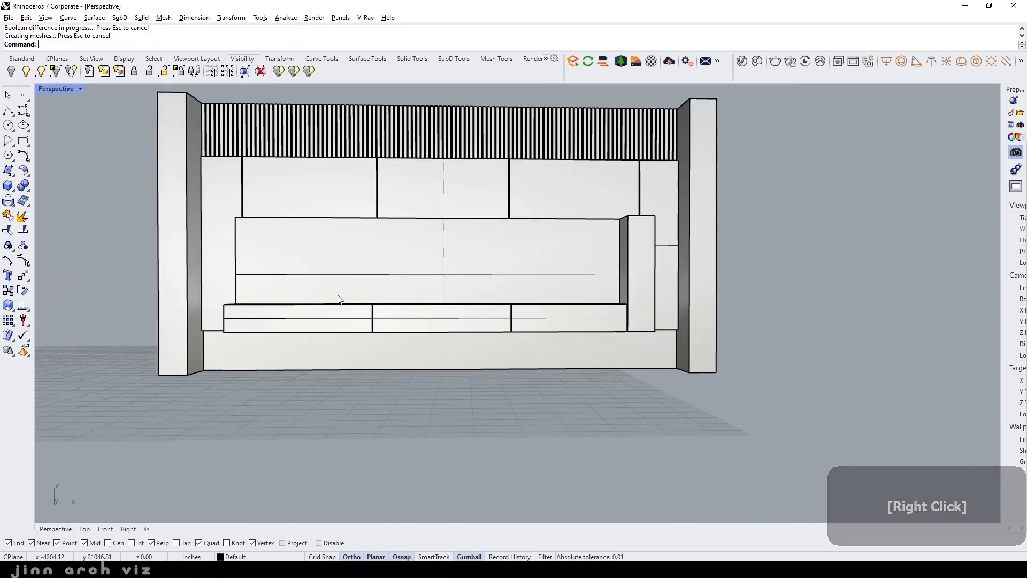
Draw a 9-inch-wide side wall box from the left post's front outer bottom corner, extending forward and rising to the post's top
scroll(360, 273, "down", 3)
right_click_drag(360, 273, 281, 374)
left_click(8, 185)
left_click(323, 299)
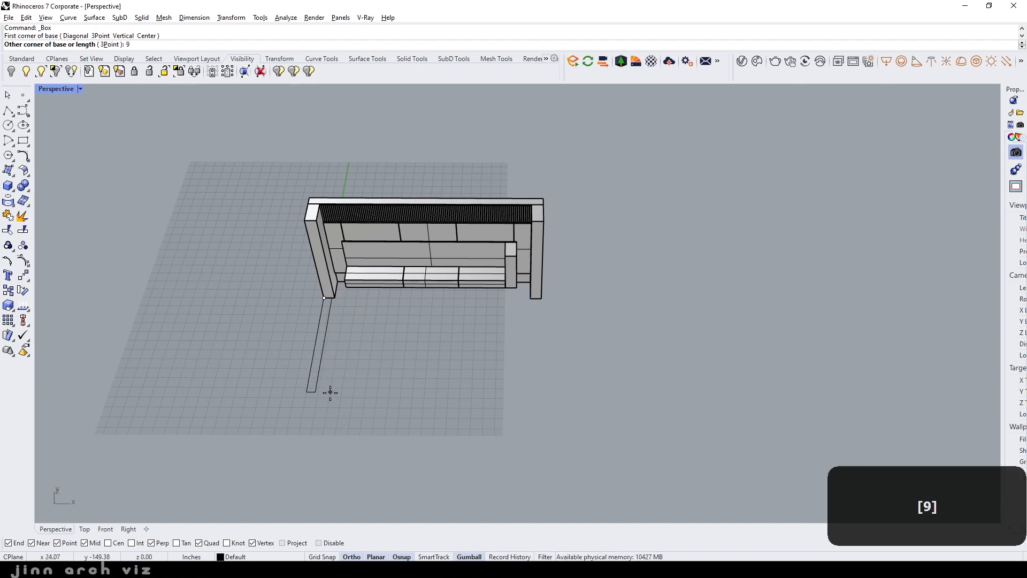
left_click(324, 440)
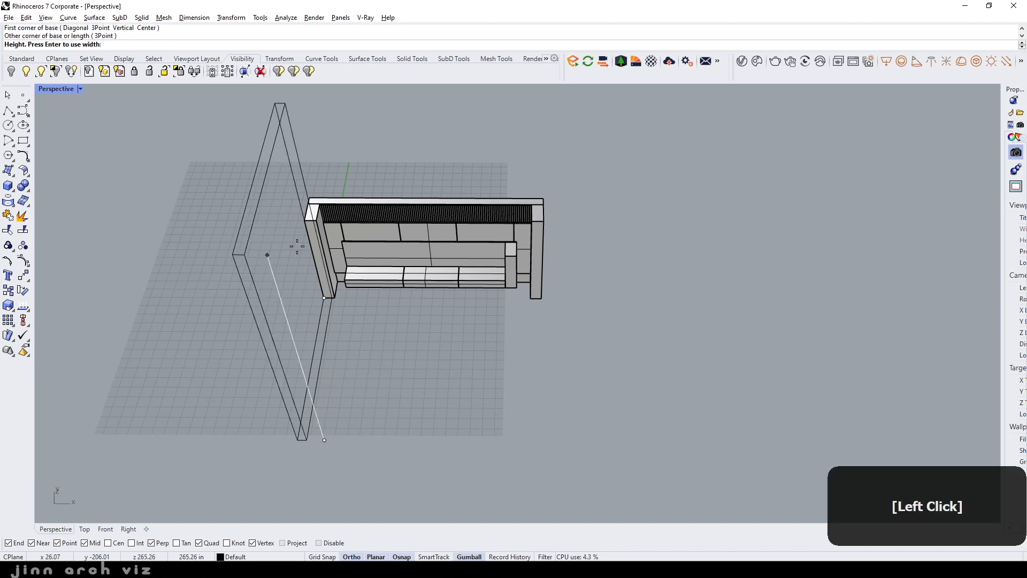
left_click(314, 214)
key("Escape")
Mirror a copy of the side wall to the opposite side about the midpoint of the fence's top edge
left_click(318, 311)
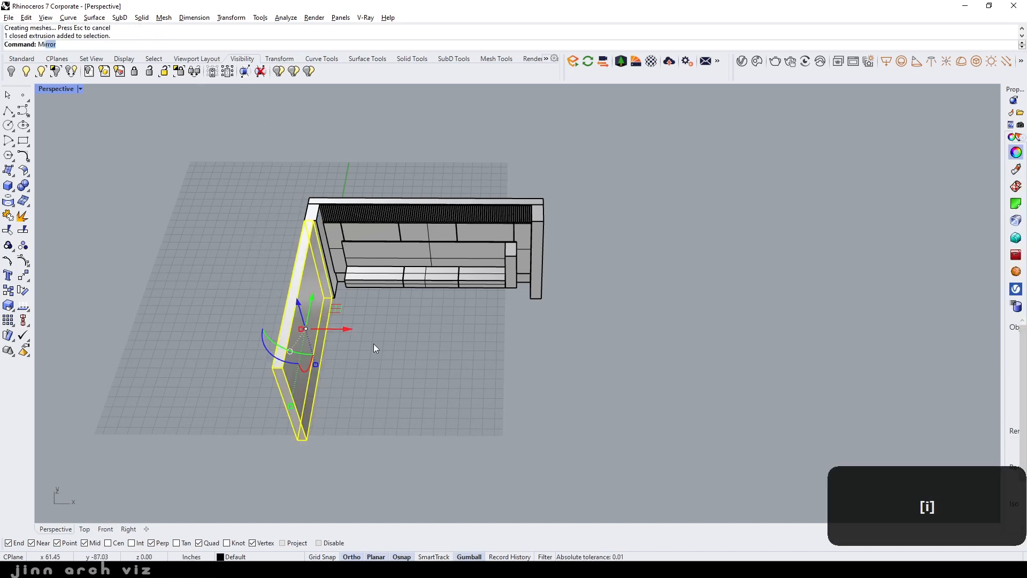
key("space")
left_click(426, 196)
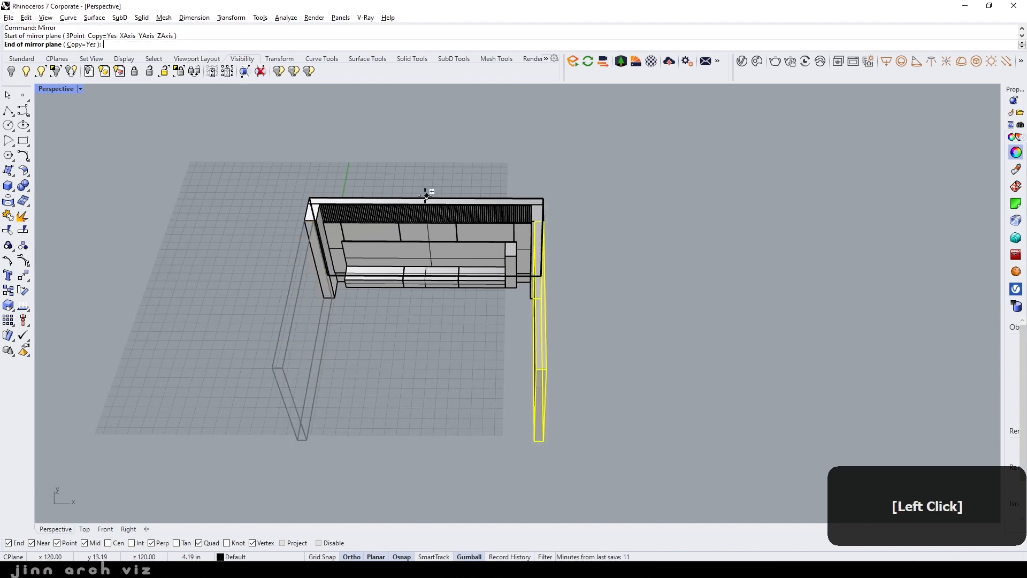
left_click(430, 163)
key("Escape")
Draw a 6-inch-thick ceiling box from the back left top corner to the right wall's front top outer corner
right_click_drag(415, 285, 472, 289)
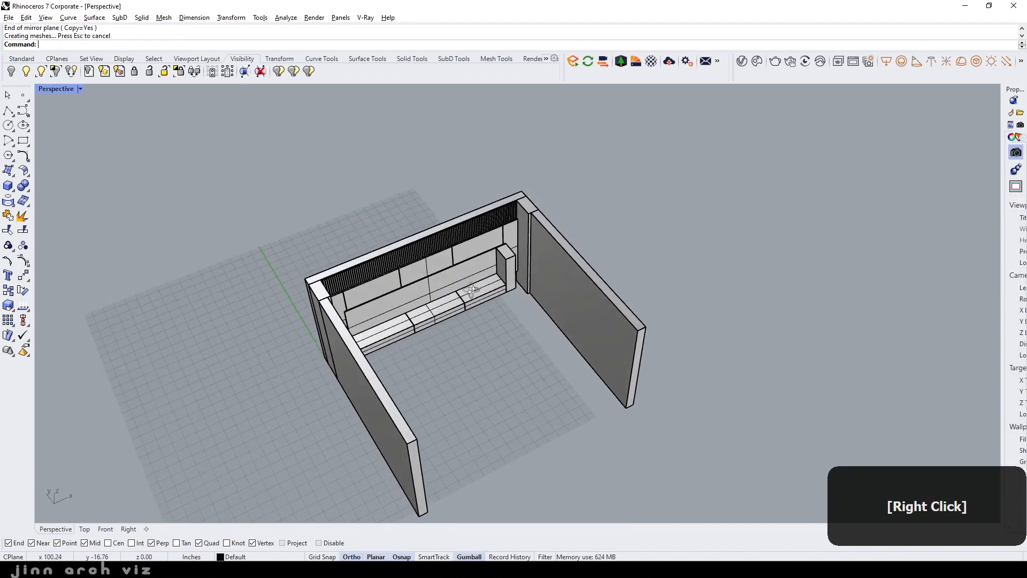
left_click(8, 186)
left_click(306, 279)
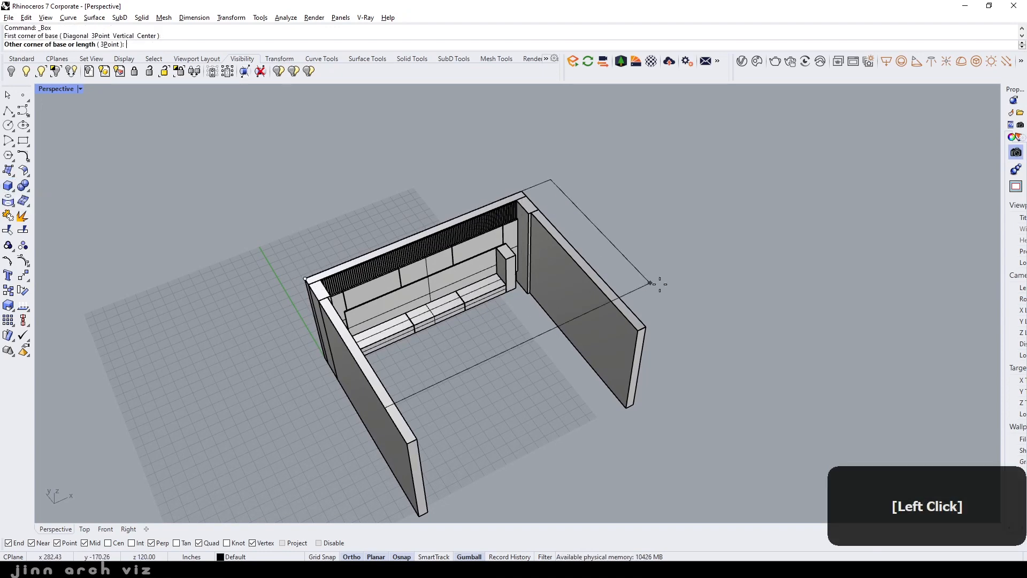
left_click(646, 326)
type("6")
key("Return")
Draw a floor box from the back left bottom corner to the right wall's front bottom corner, with a height of -4 inches
right_click_drag(655, 292, 585, 143)
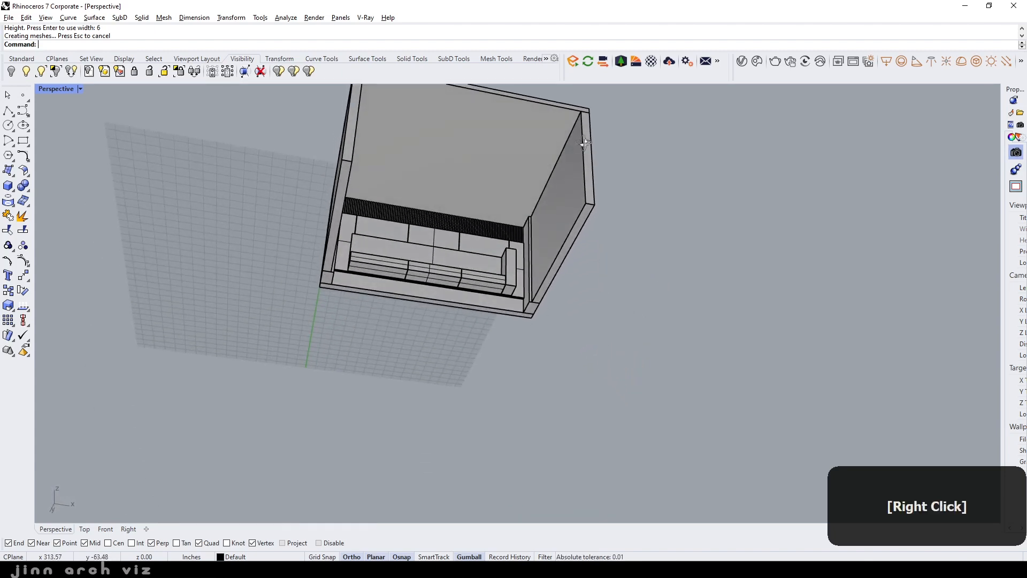
left_click(6, 186)
left_click(320, 288)
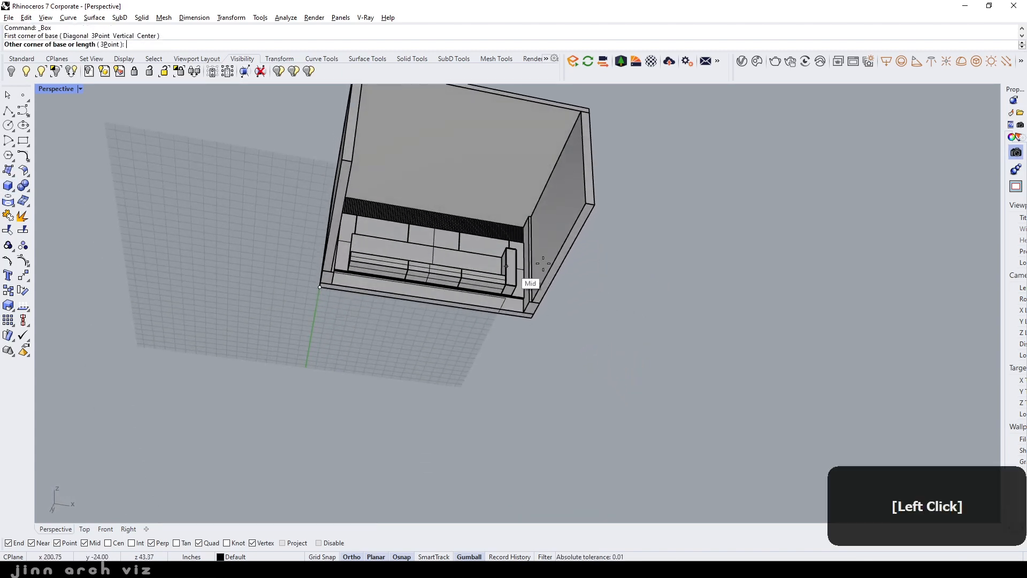
left_click(595, 205)
type("-4")
key("Return")
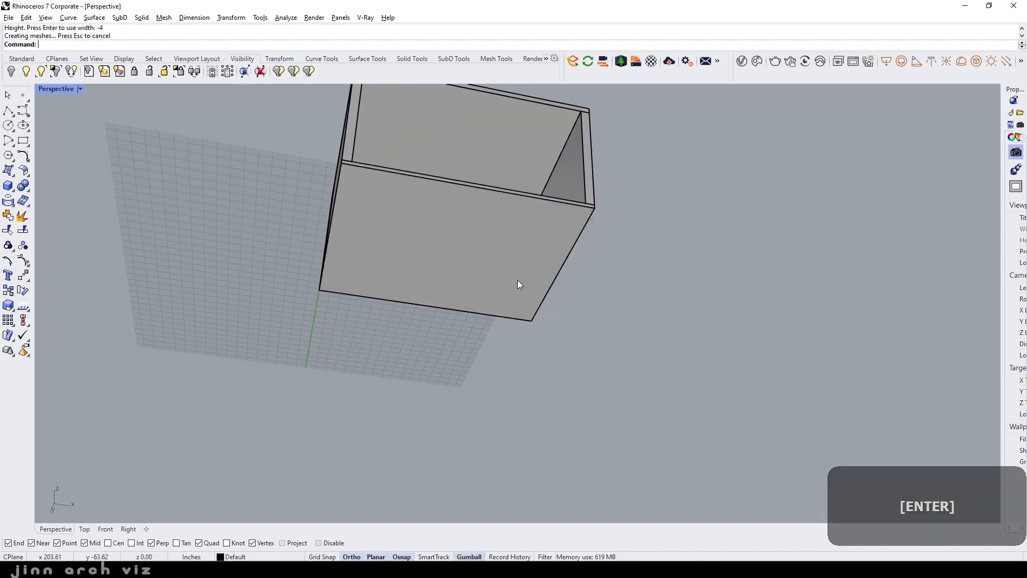
Move the entire model up 4 inches so the floor slab's underside sits at ground level
scroll(520, 271, "down", 4)
right_click_drag(520, 272, 511, 285)
left_click_drag(281, 377, 281, 376)
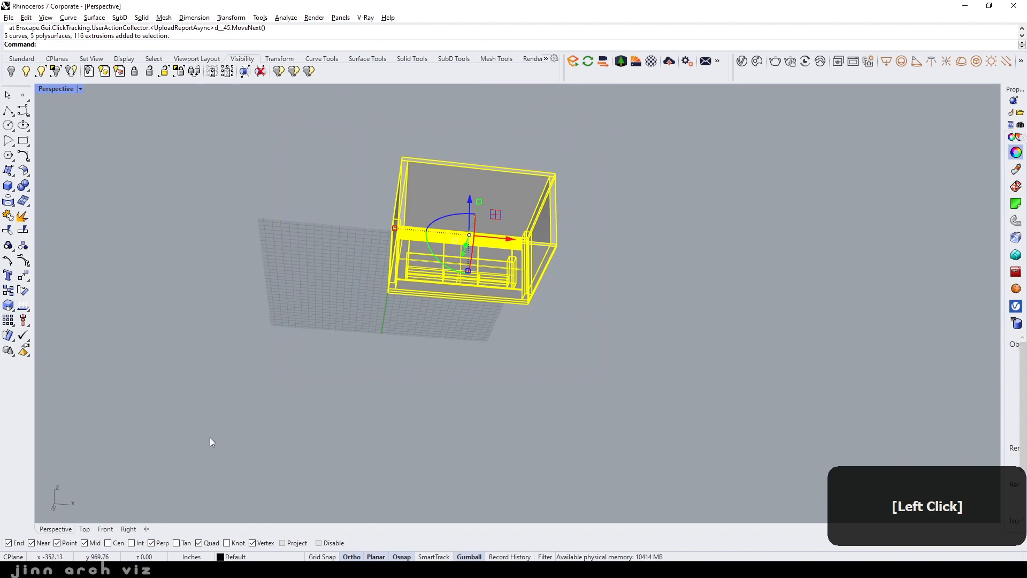
left_click(106, 529)
scroll(427, 401, "down", 3)
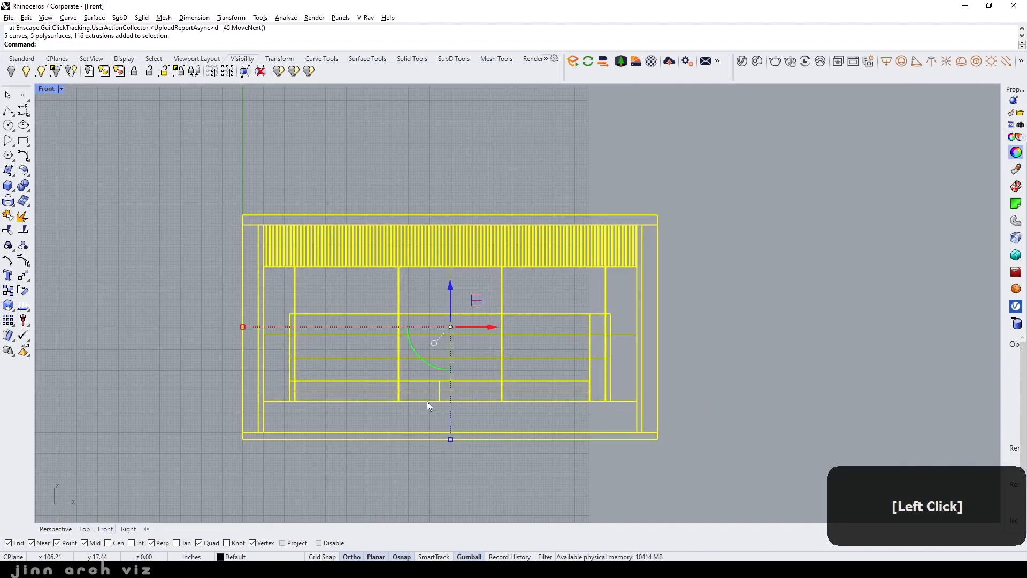
left_click(450, 298)
type("4")
key("Return")
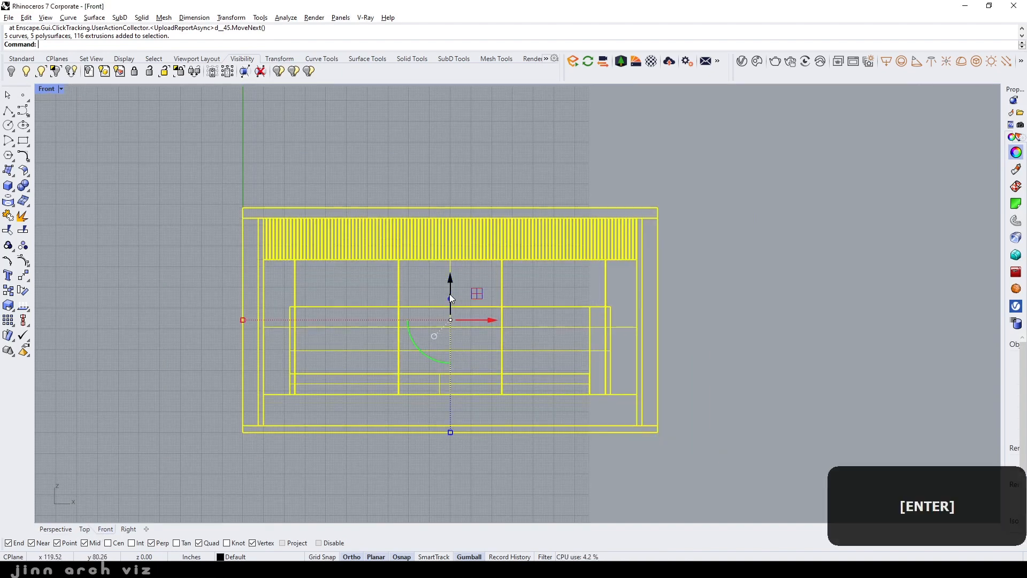
left_click(739, 326)
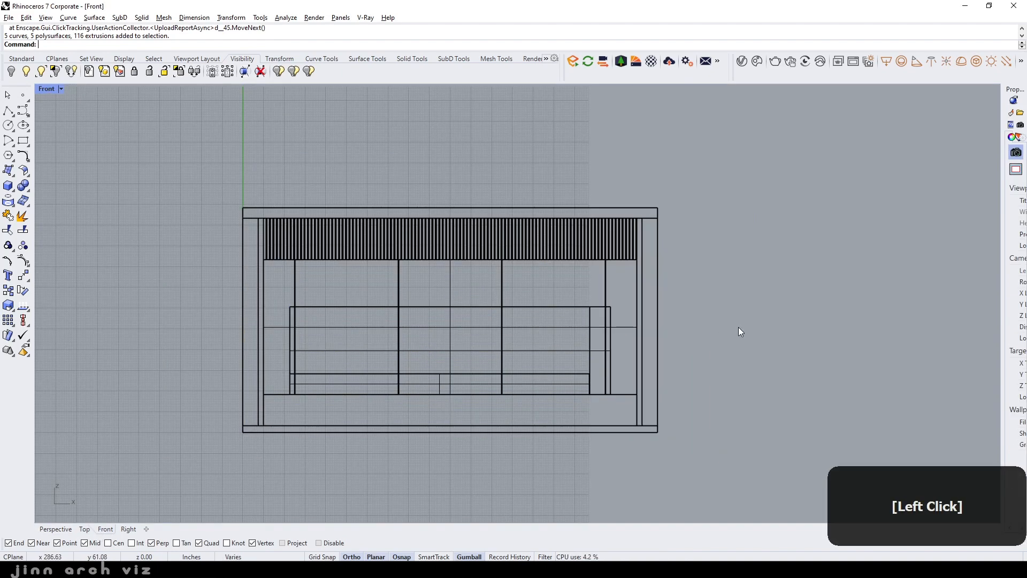
Frame a straight-on interior perspective of the feature wall and save it as the named view scene-1
left_click(56, 528)
right_click_drag(423, 315, 420, 385)
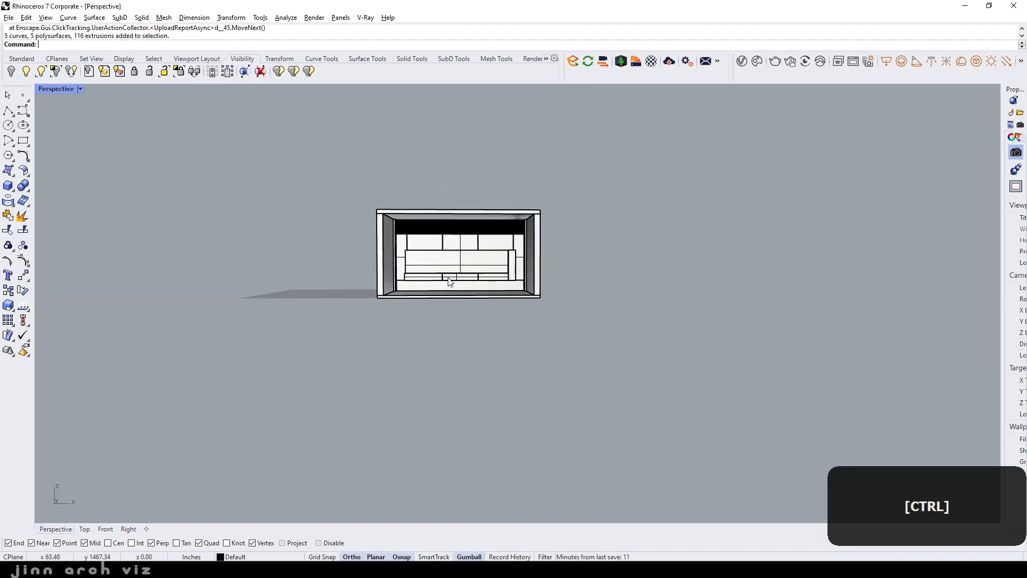
right_click_drag(452, 270, 528, 306, "ctrl")
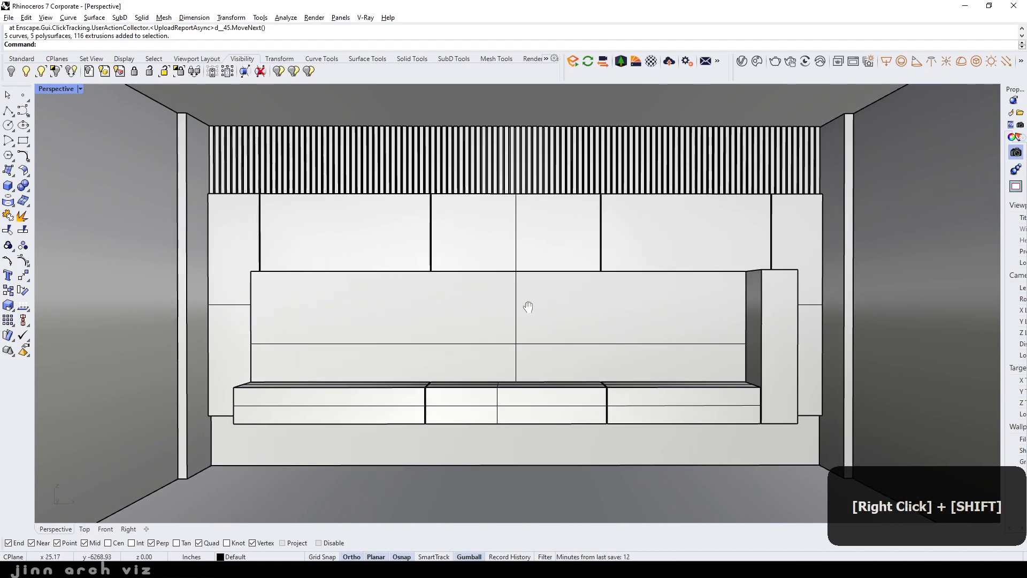
right_click_drag(528, 306, 525, 307, "shift")
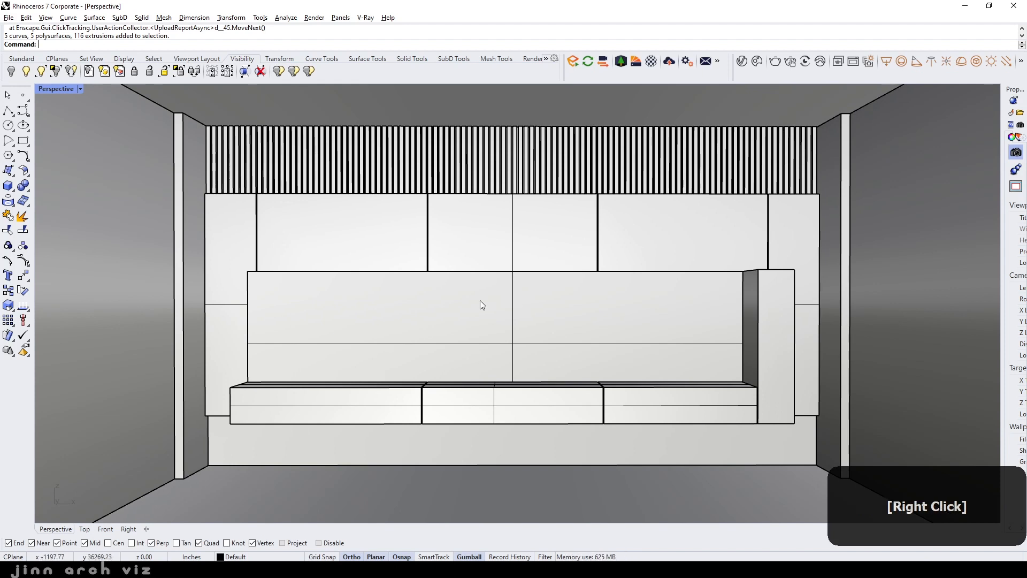
left_click(1001, 133)
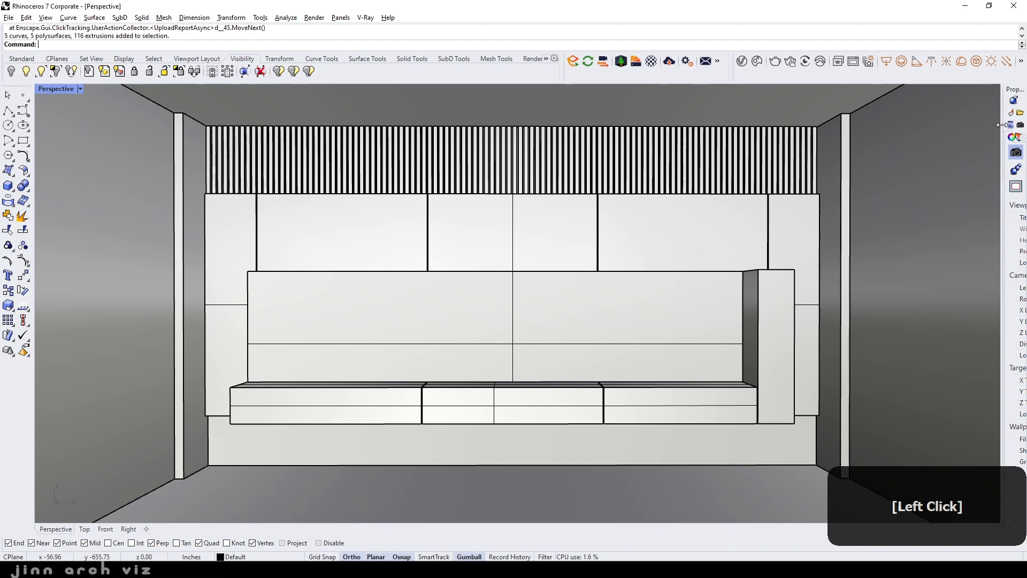
left_click_drag(929, 134, 929, 134)
left_click(1009, 100)
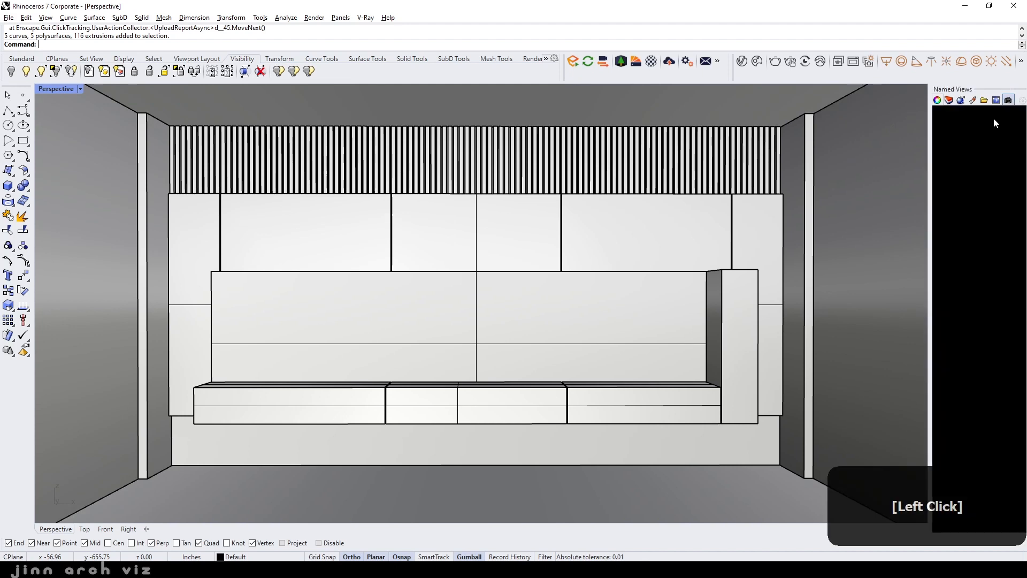
left_click(938, 115)
type("scene-1")
key("Return")
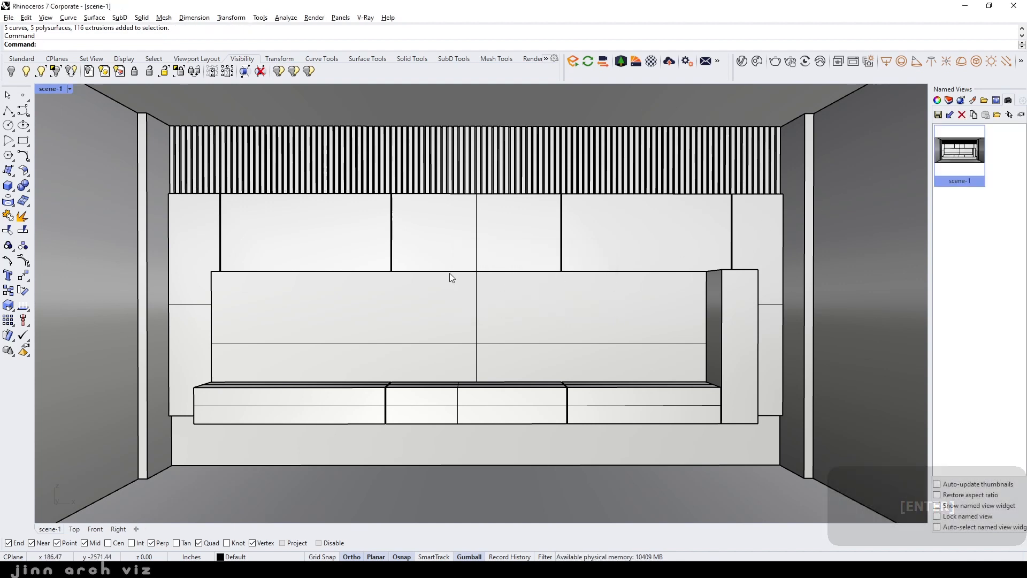
Preview the room in Rendered display mode, and return the view to Shaded
left_click(72, 91)
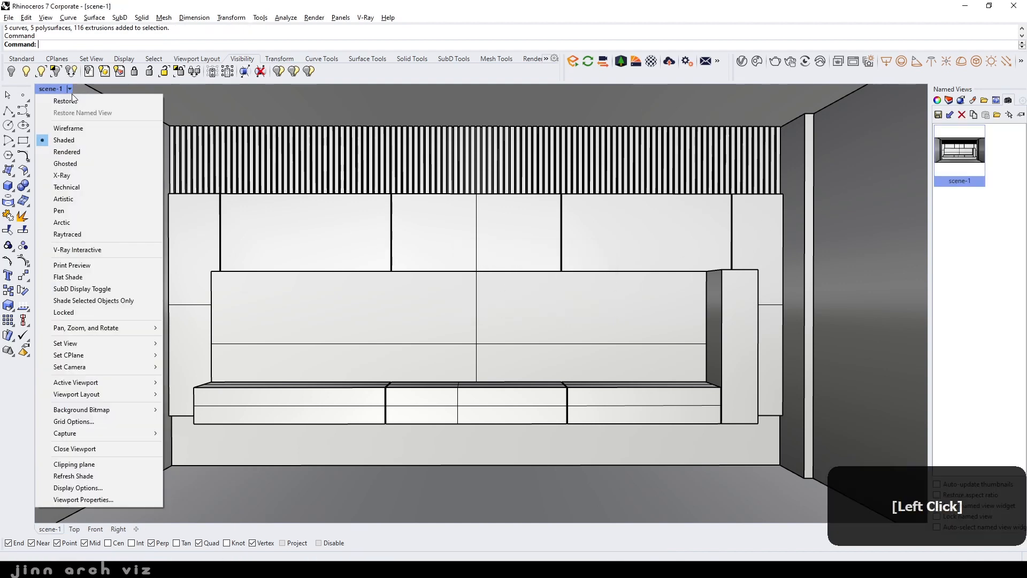
left_click(81, 150)
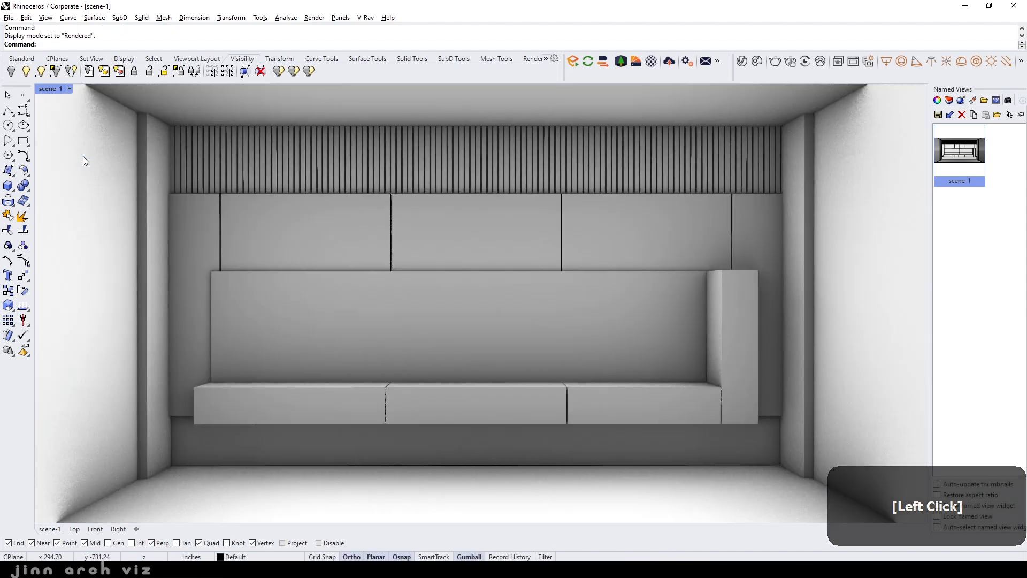
mouse_move(429, 241)
right_mouse_down()
mouse_move(426, 232)
mouse_move(439, 233)
mouse_move(429, 240)
mouse_move(426, 230)
right_mouse_up()
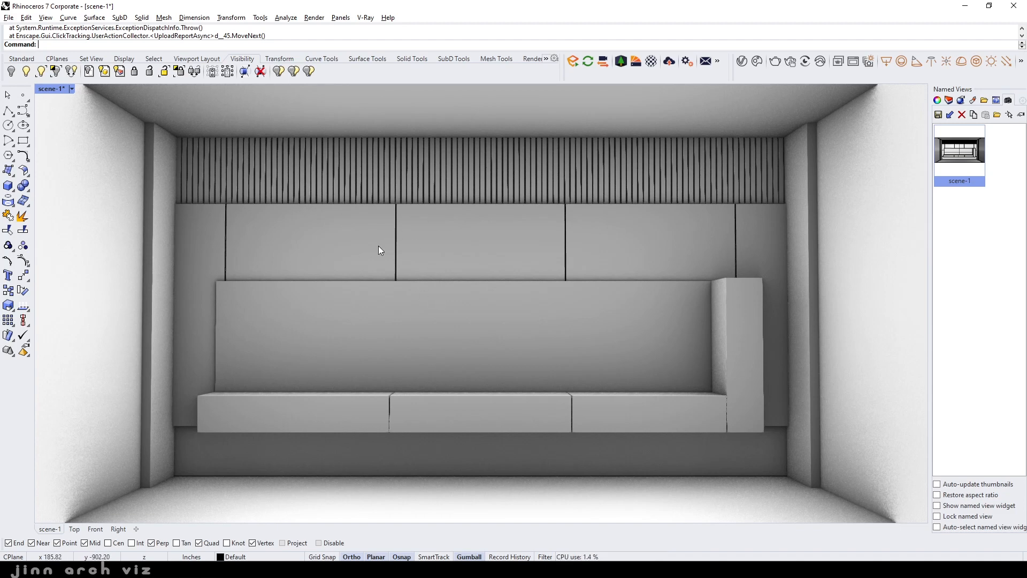
scroll(400, 291, "down", 5)
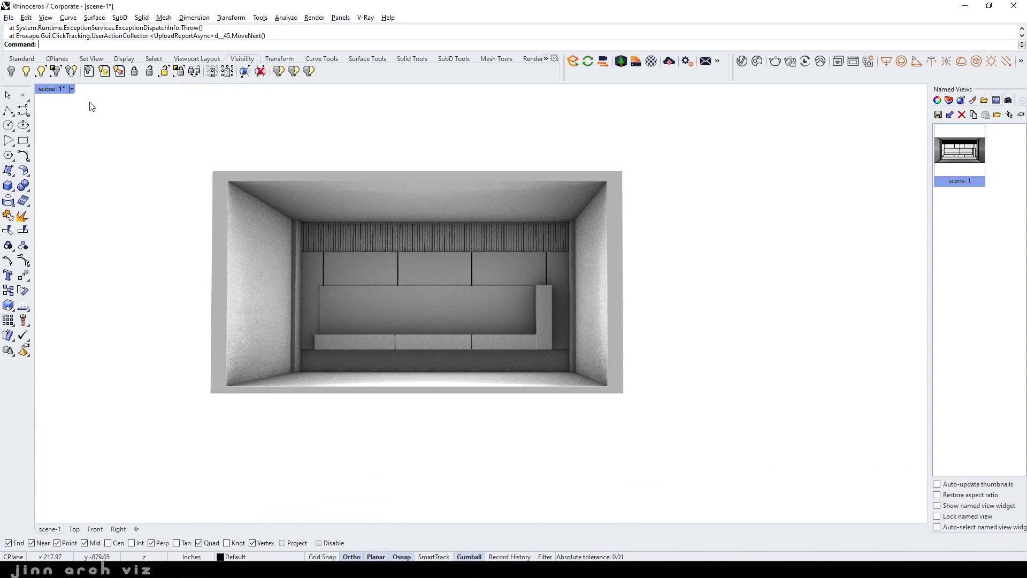
left_click(73, 90)
left_click(81, 140)
Draw a box at the base of the left side wall beside the post, about 96 inches long and 8 feet high
mouse_move(175, 179)
right_mouse_down()
mouse_move(298, 252)
mouse_move(379, 246)
mouse_move(401, 259)
mouse_move(454, 320)
mouse_move(278, 300)
mouse_move(461, 344)
mouse_move(325, 337)
mouse_move(454, 413)
mouse_move(383, 340)
right_mouse_up()
scroll(383, 344, "up", 3)
left_click(8, 185)
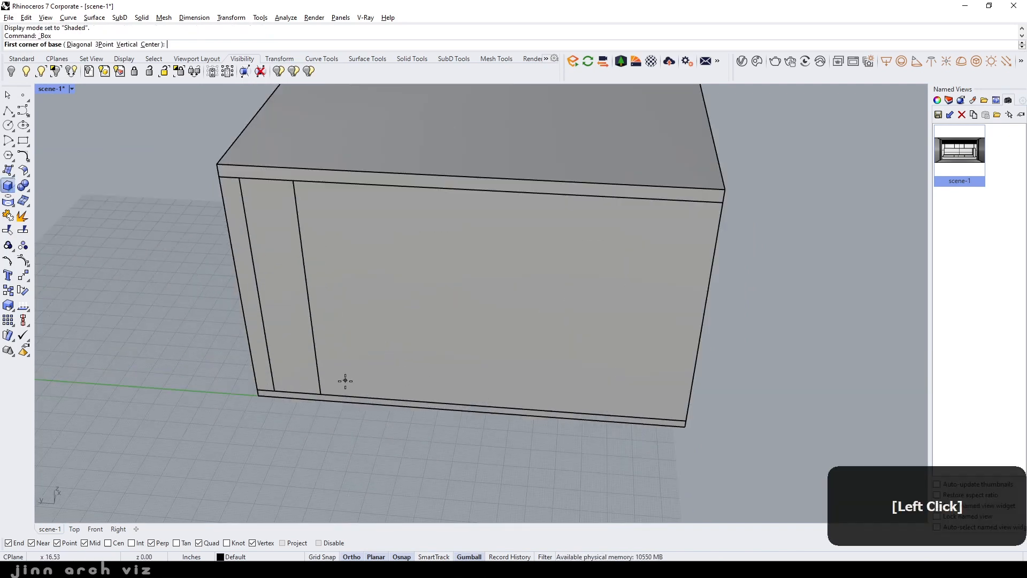
left_click(322, 394)
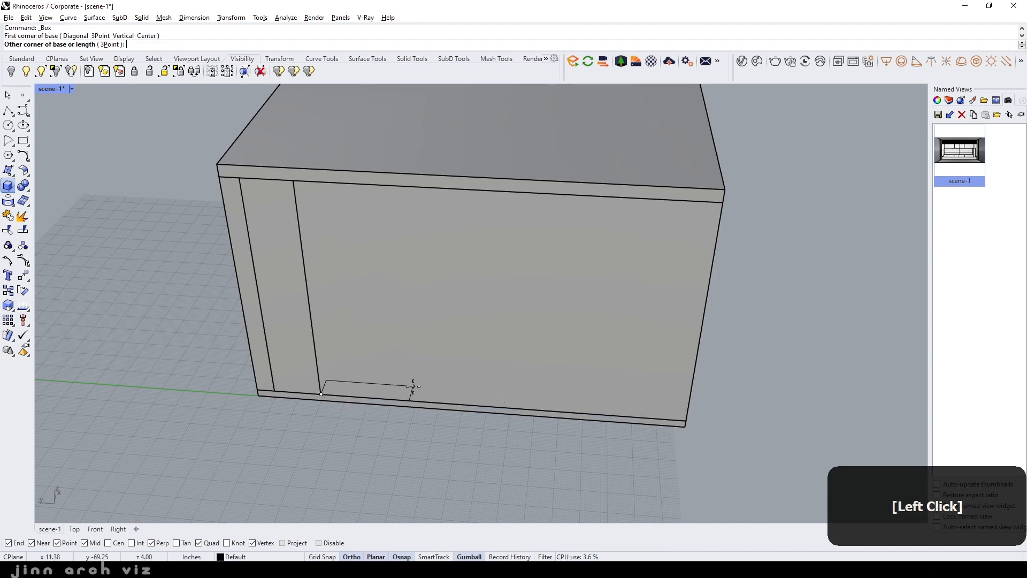
left_click(512, 396)
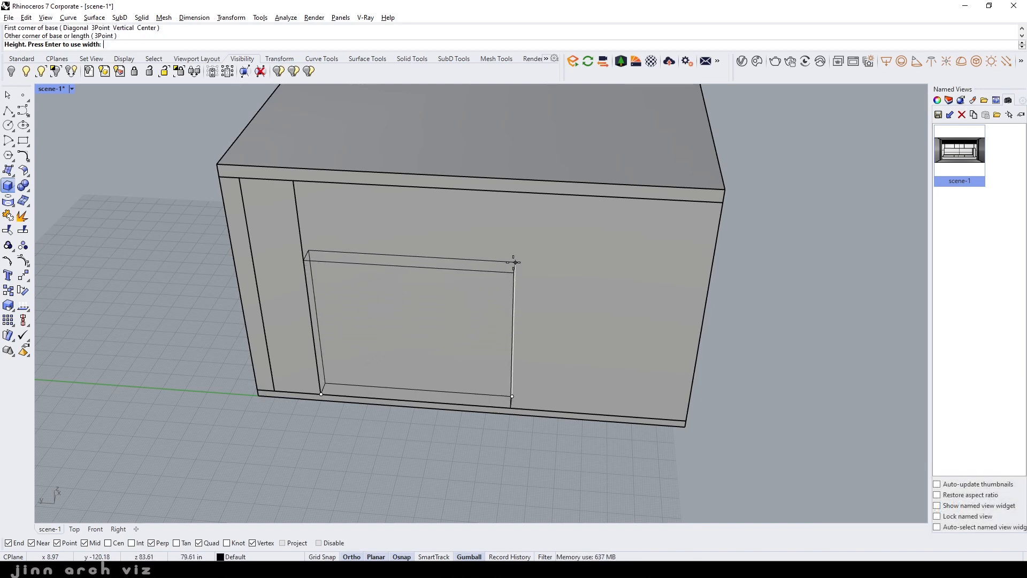
type("8")
key("Return")
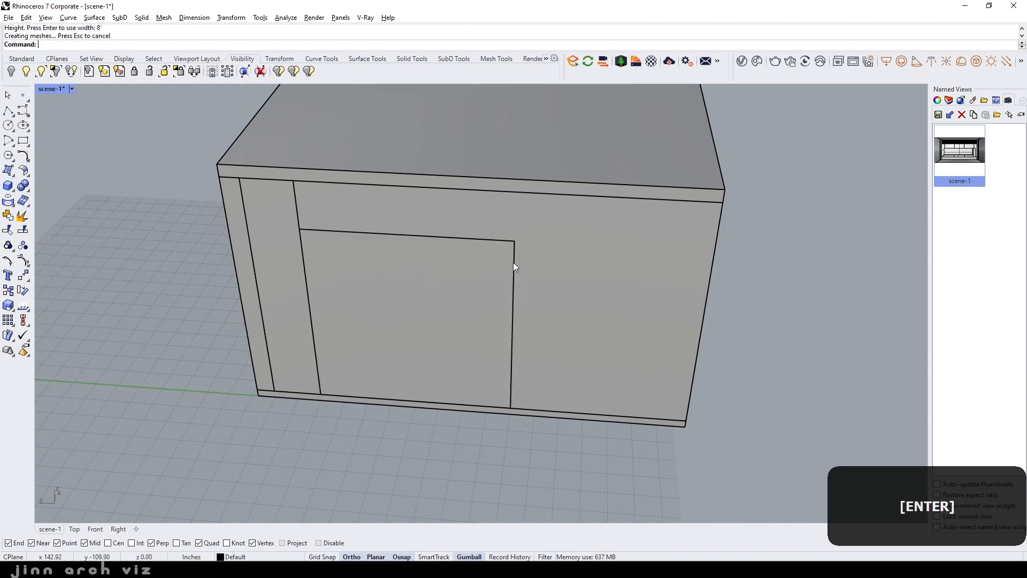
Raise the new box on the left side wall by 1 foot
left_click(513, 284)
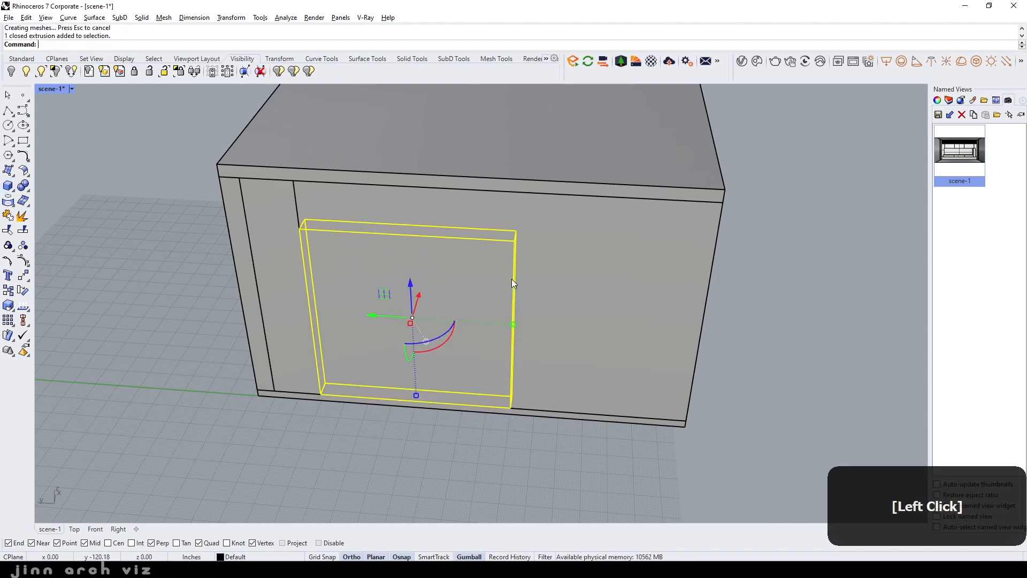
left_click(411, 289)
type("1")
key("Return")
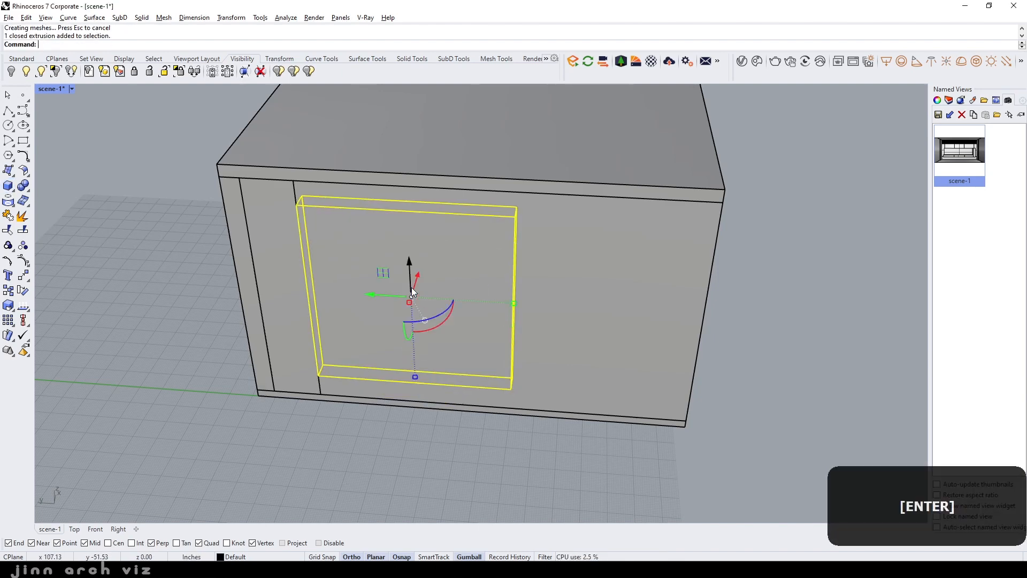
Thicken the box so it passes through the left side wall, and shift it 6 inches away from the post
left_click_drag(410, 303, 402, 333)
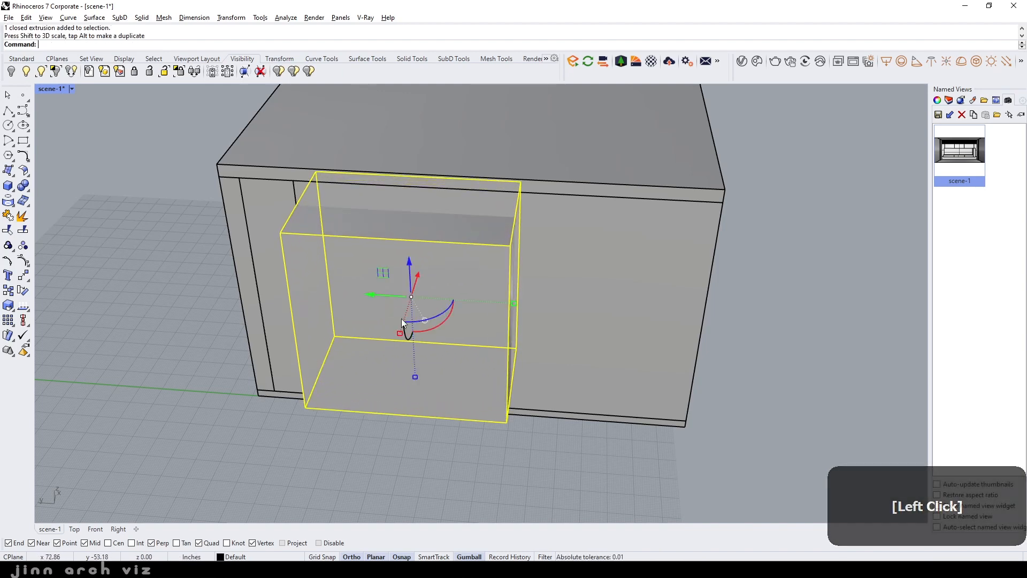
left_click(372, 295)
type("-6")
key("Return")
right_click_drag(390, 348, 409, 317)
key("Escape")
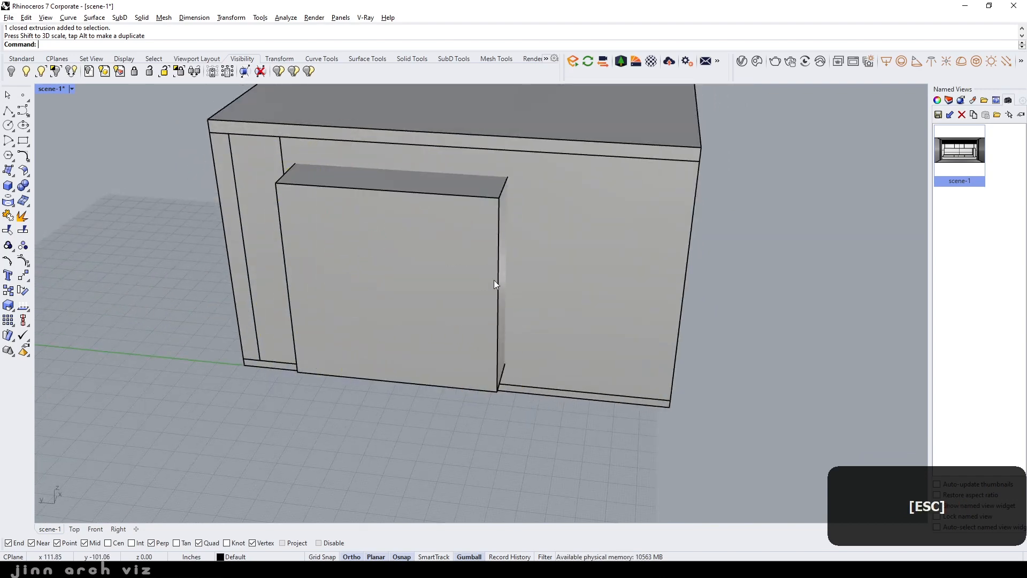
Subtract the box from the left side wall with Boolean Difference to cut a window opening
left_click(536, 238)
key("Escape")
right_click(432, 45)
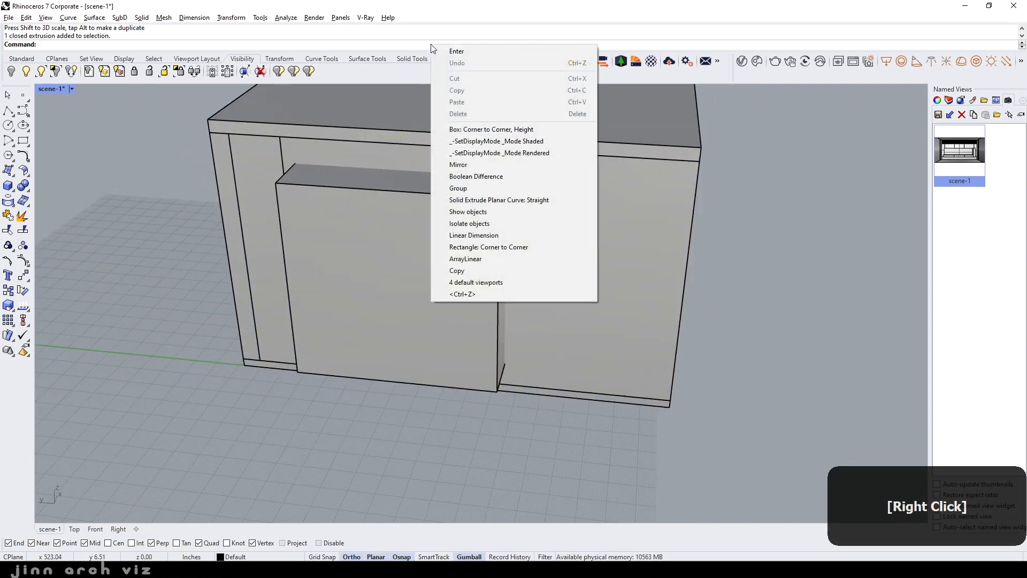
left_click(493, 178)
left_click(465, 238)
key("space")
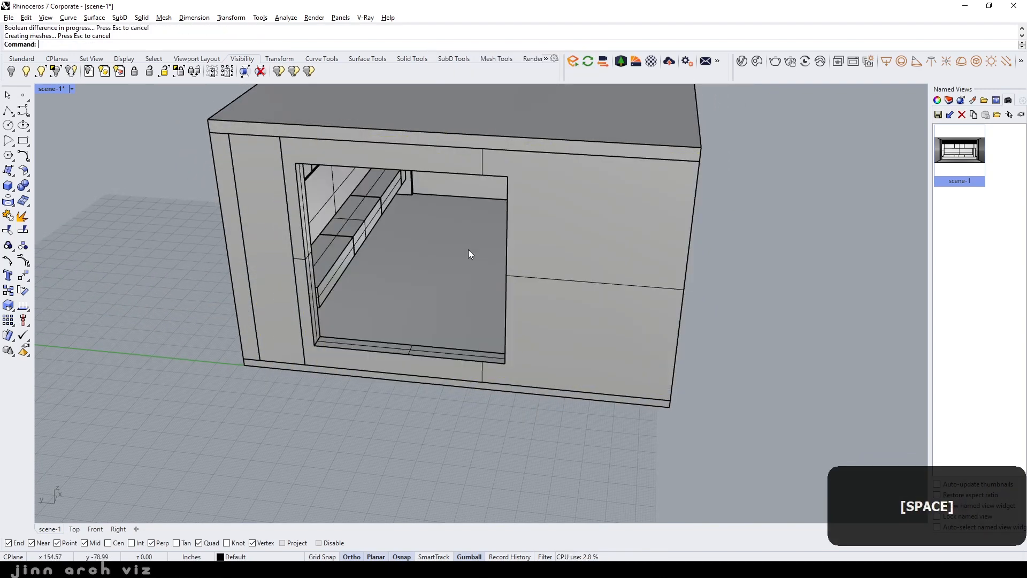
Trace the outer edge of the window opening with a closed polyline through its four corners
mouse_move(544, 279)
right_mouse_down()
mouse_move(596, 284)
mouse_move(544, 279)
right_mouse_up()
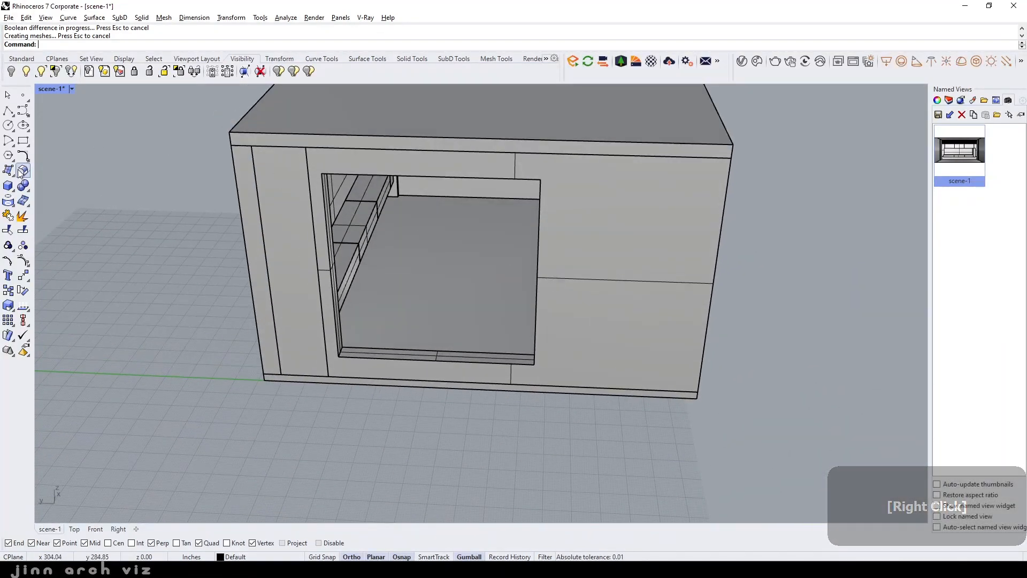
left_click(10, 111)
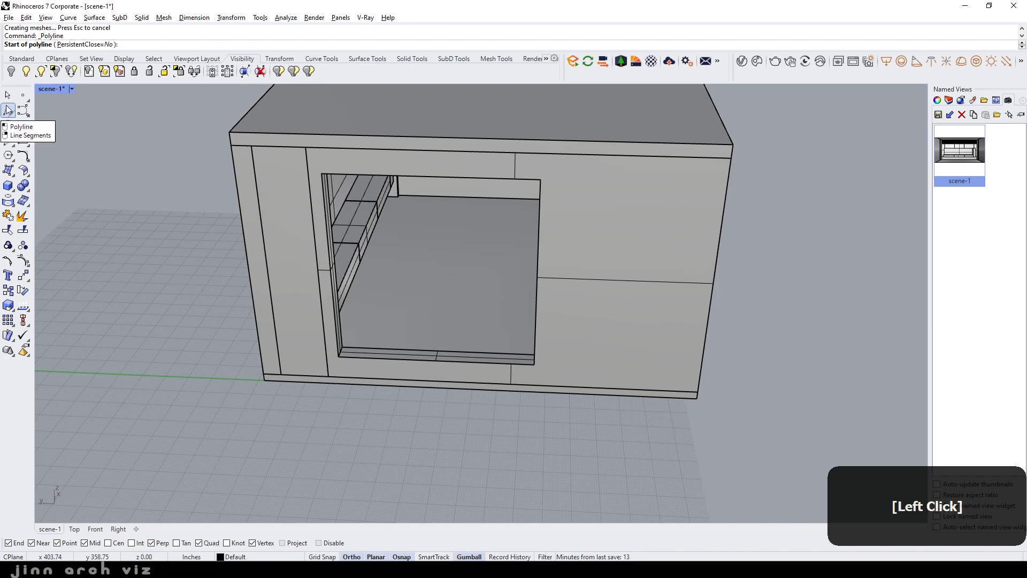
left_click(322, 175)
left_click(541, 179)
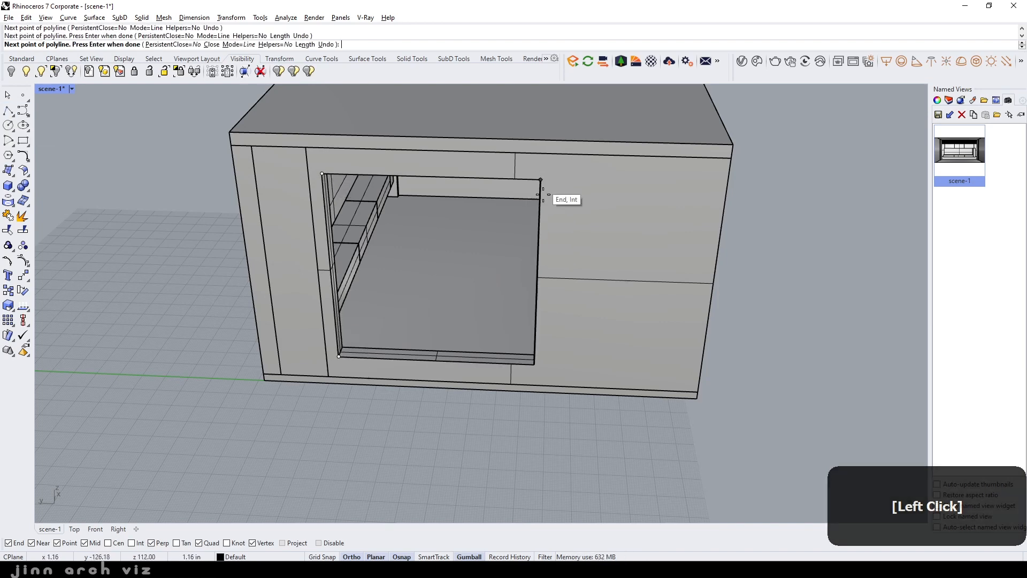
left_click(535, 365)
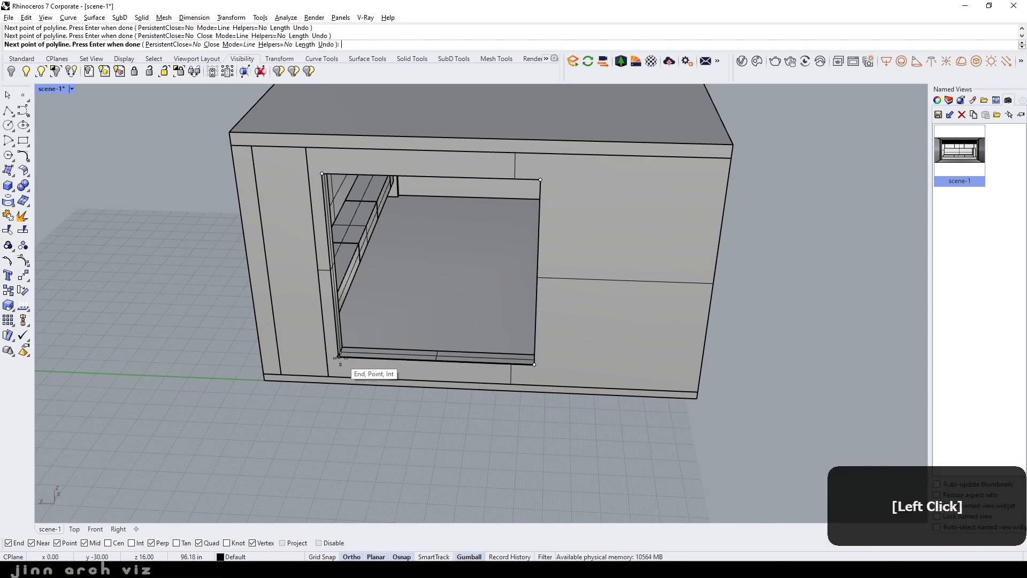
Offset the window opening's outline curve 0.5 inches outward
right_click_drag(416, 236, 455, 231)
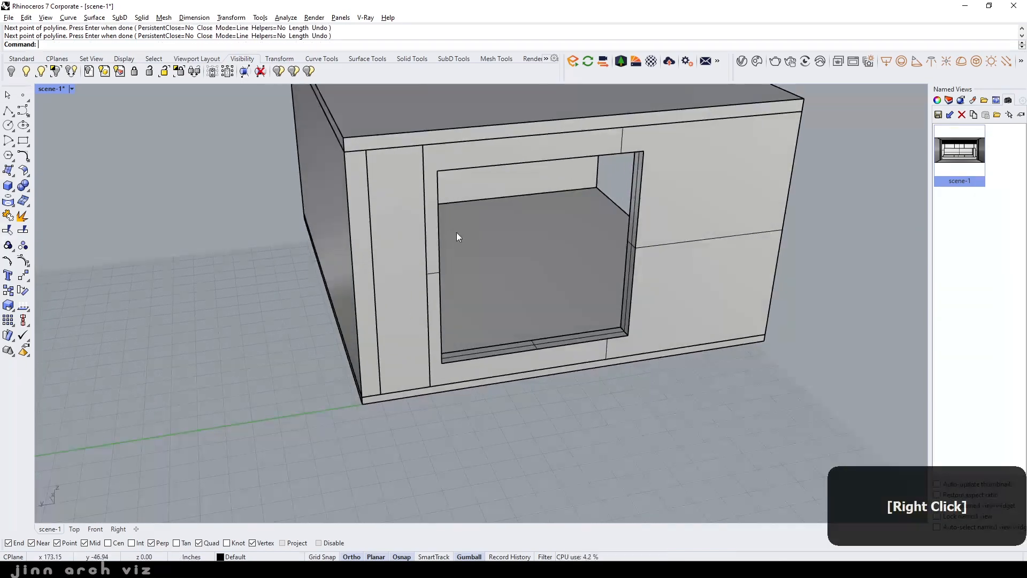
scroll(531, 232, "up", 3)
type("Offset")
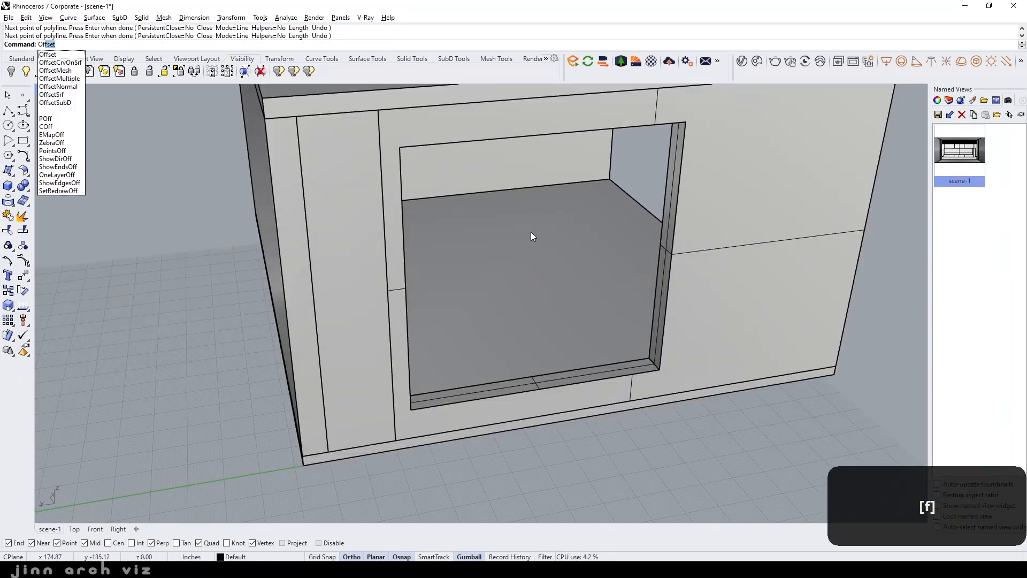
key("space")
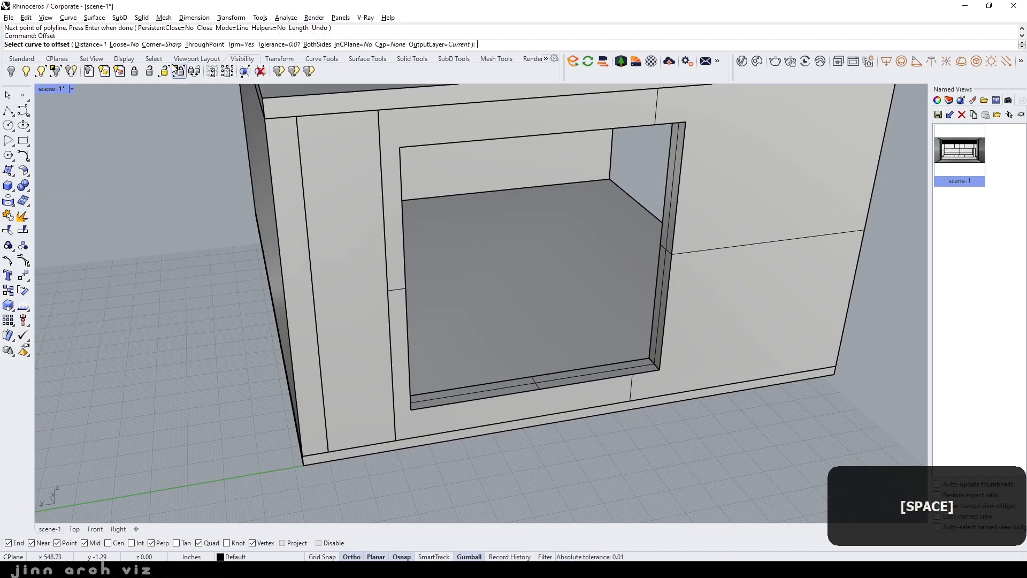
left_click(105, 44)
type(".5")
key("Return")
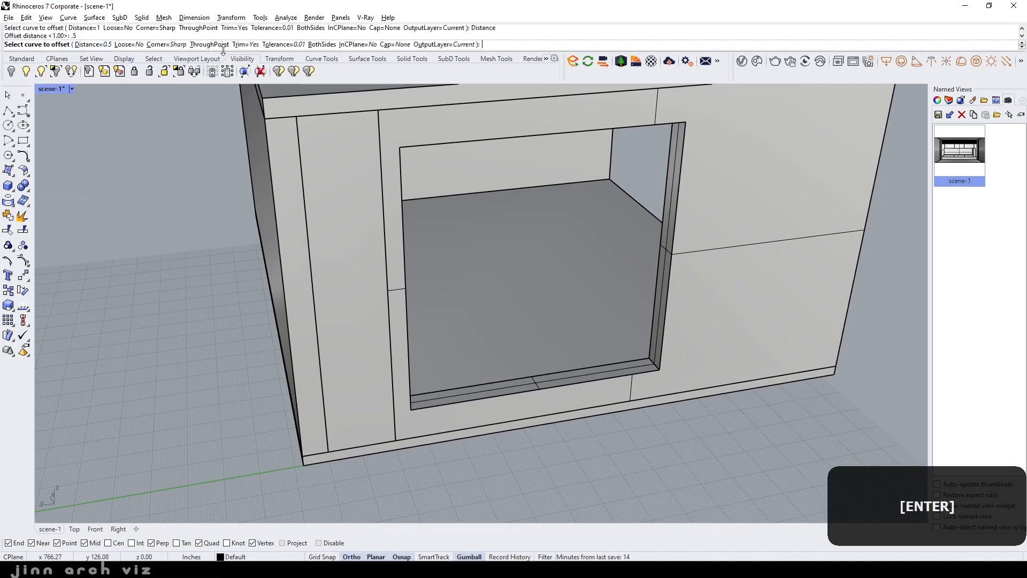
left_click(483, 142)
left_click(495, 164)
left_click(508, 182)
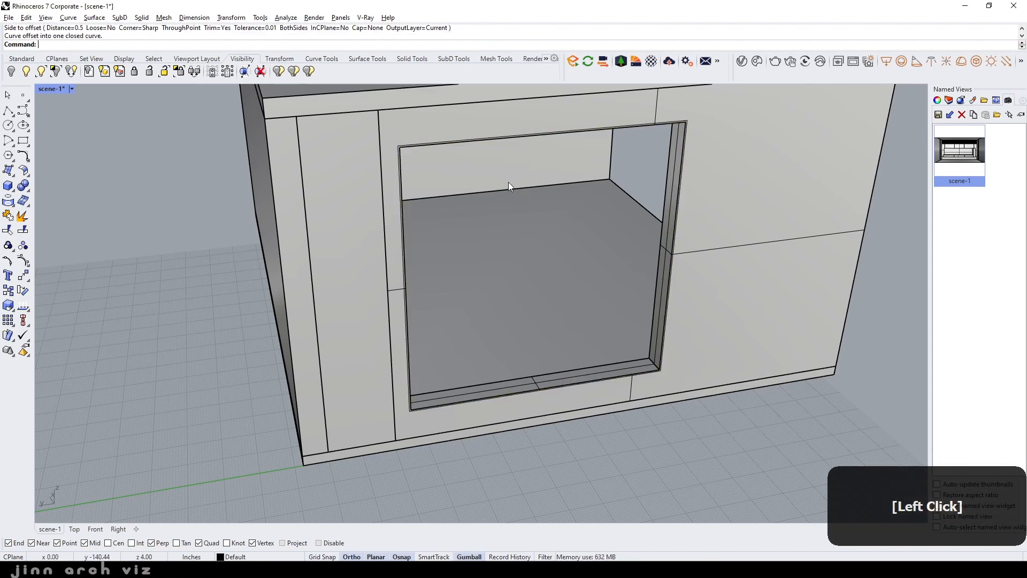
right_click_drag(508, 182, 492, 182)
scroll(453, 95, "up", 6)
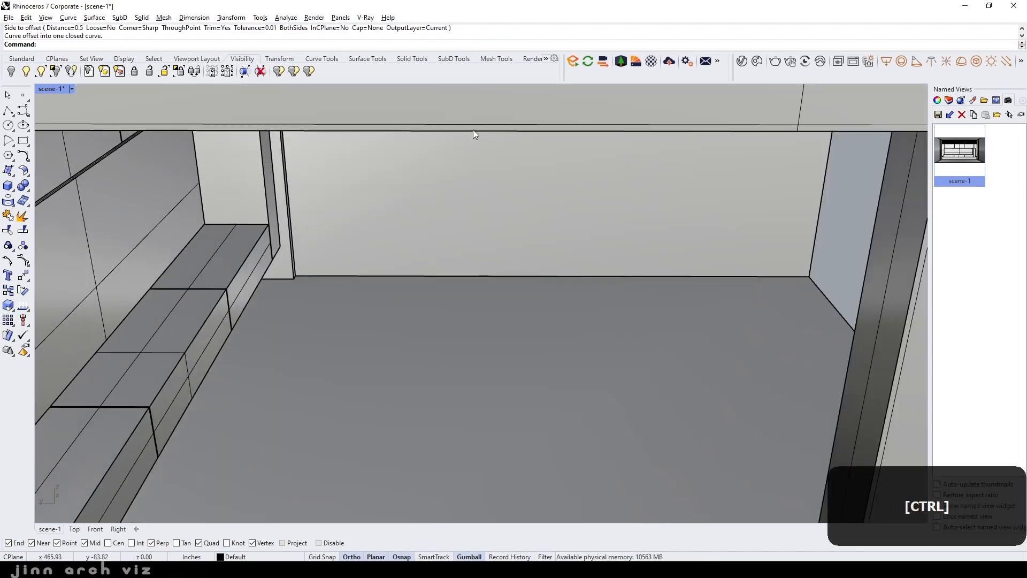
left_click(481, 132, "ctrl")
left_click(502, 159, "ctrl")
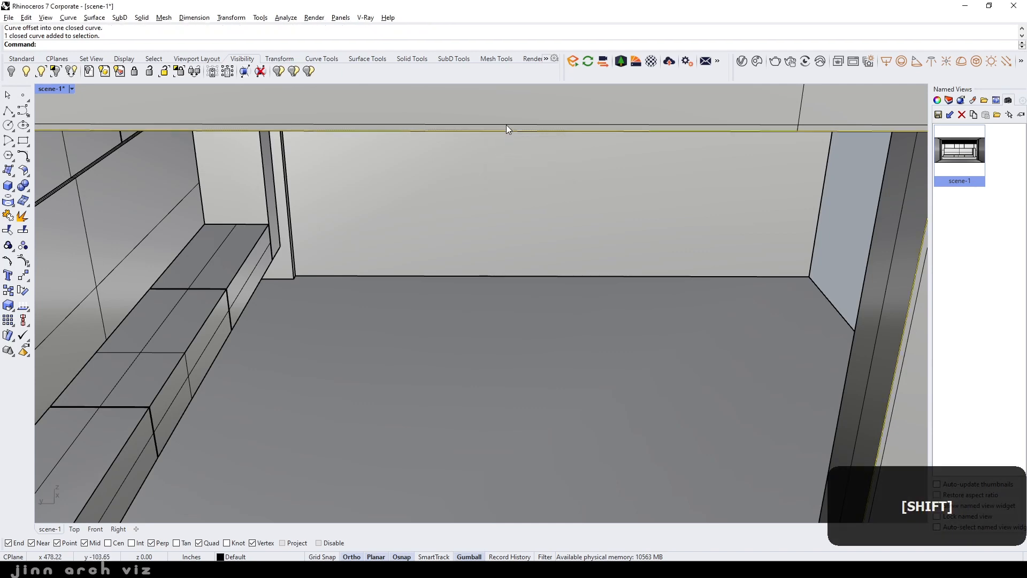
left_click(506, 124, "shift")
left_click(533, 153)
scroll(527, 149, "down", 5)
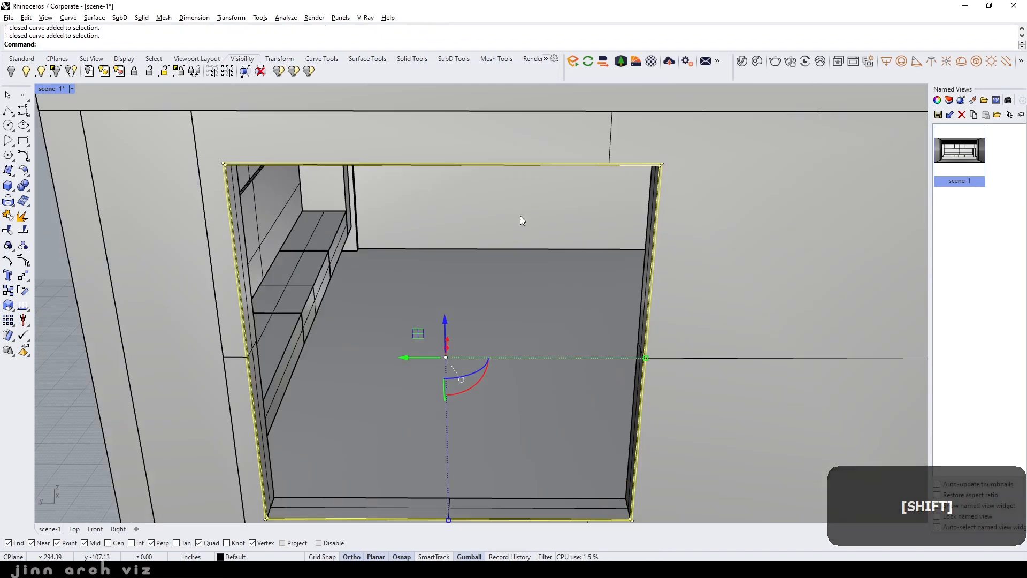
right_click_drag(520, 216, 511, 210)
right_click(468, 44)
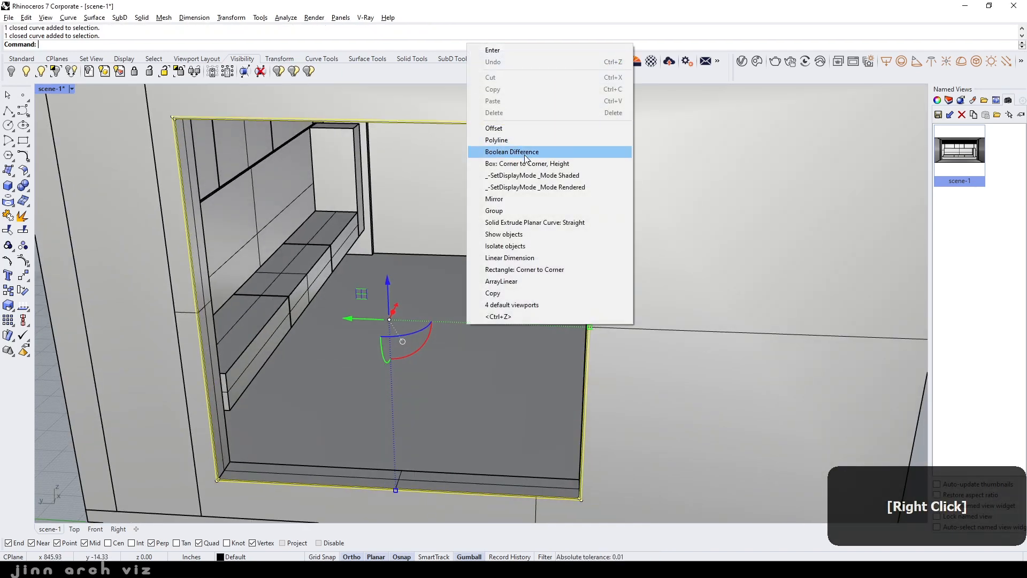
left_click(536, 222)
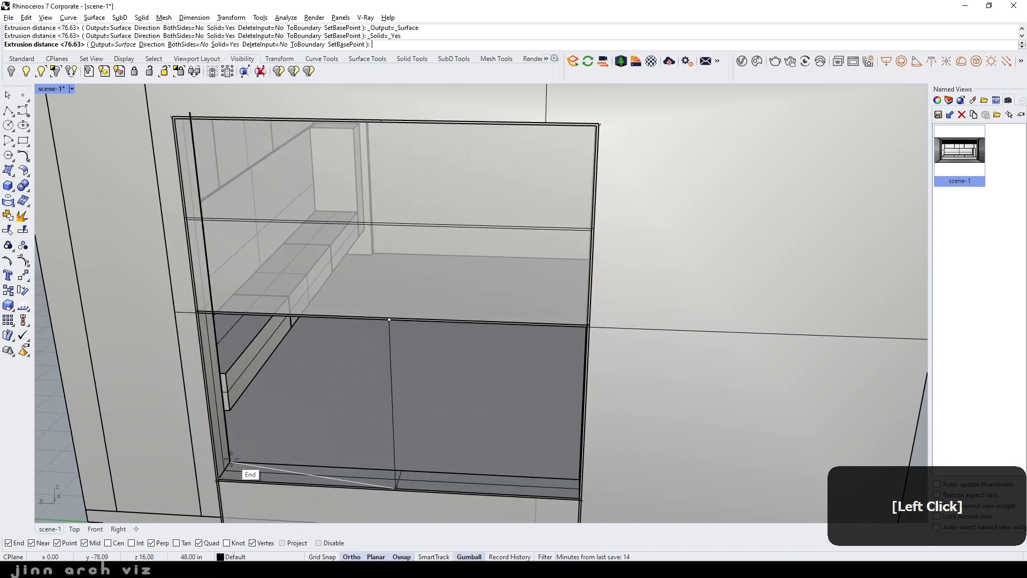
key("Escape")
scroll(459, 332, "down", 6)
right_click_drag(459, 332, 428, 300)
scroll(436, 200, "up", 8)
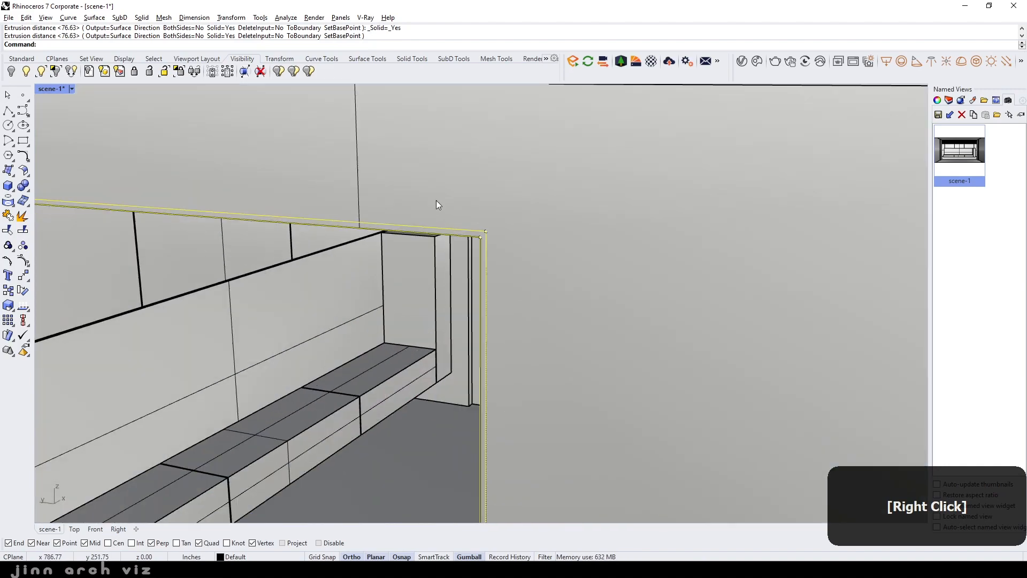
key("Escape")
Delete the curve offset outward from the window opening's outline
scroll(559, 265, "down", 5)
right_click_drag(566, 264, 325, 214)
scroll(393, 239, "up", 8)
left_click(392, 239)
key("Delete")
scroll(397, 239, "down", 5)
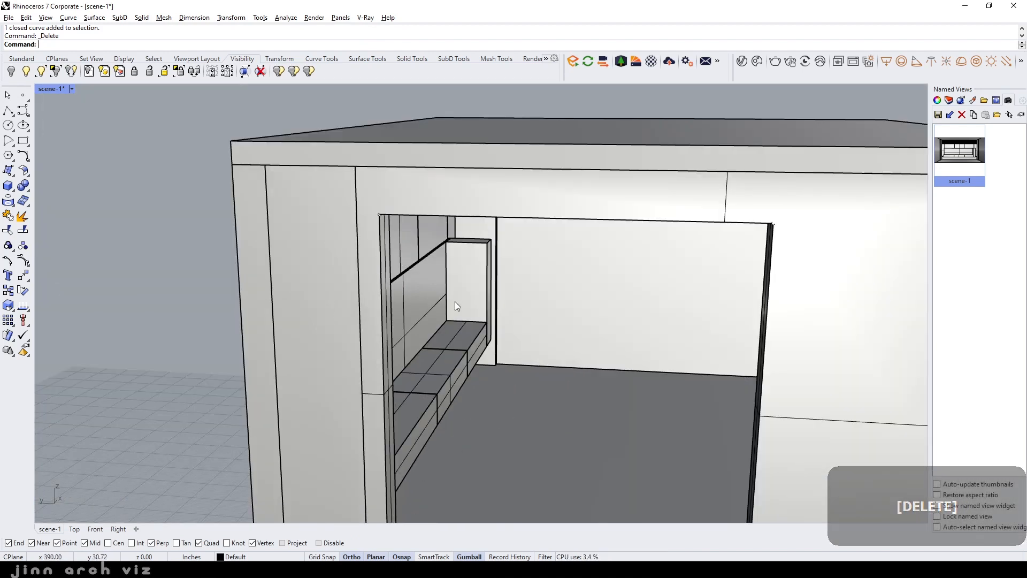
Offset the window opening's existing outline curve 0.5 inches toward the inside of the opening
type("Offset")
key("space")
left_click(518, 223)
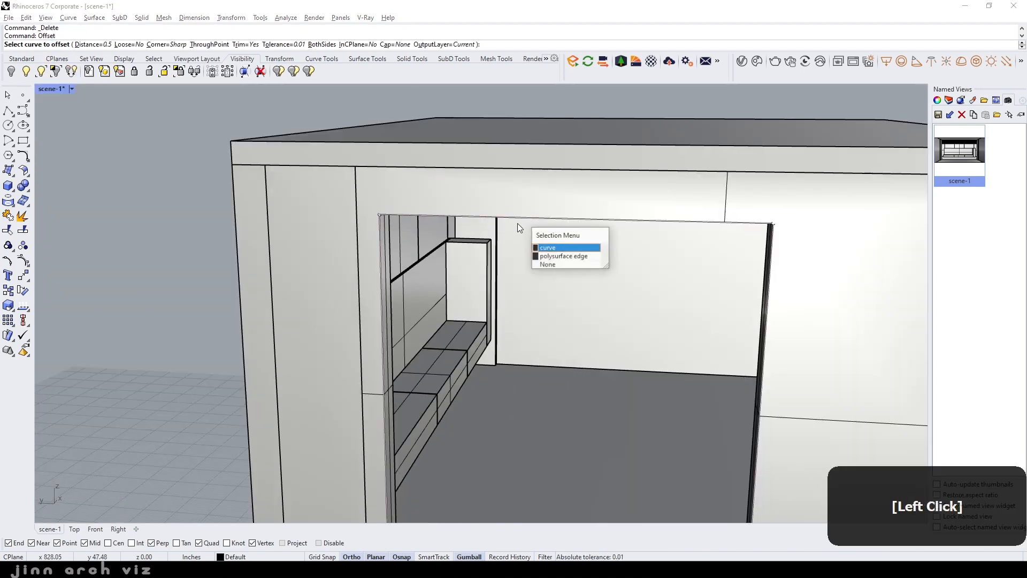
left_click(548, 248)
left_click(536, 243)
scroll(546, 236, "up", 5)
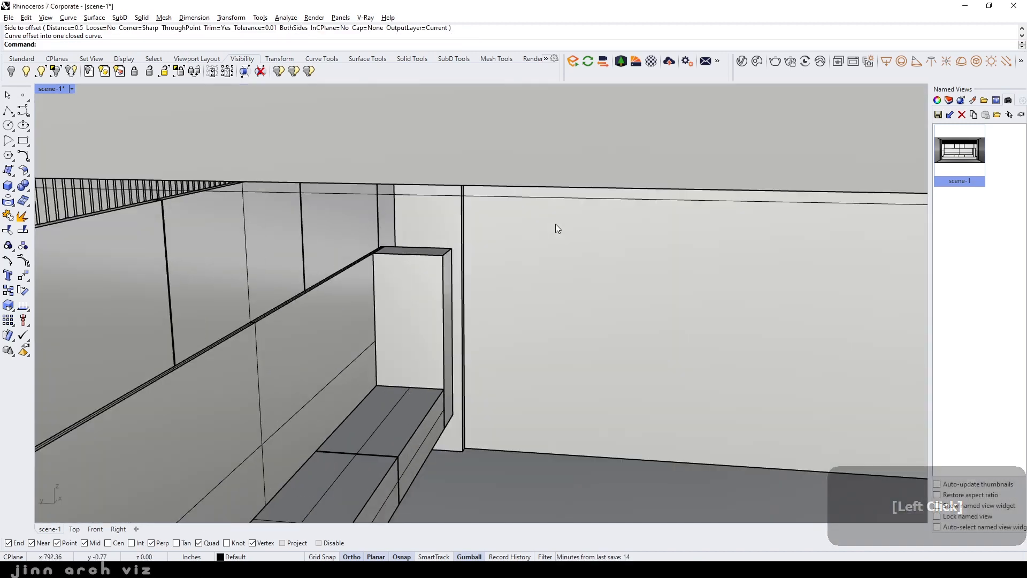
left_click(569, 188)
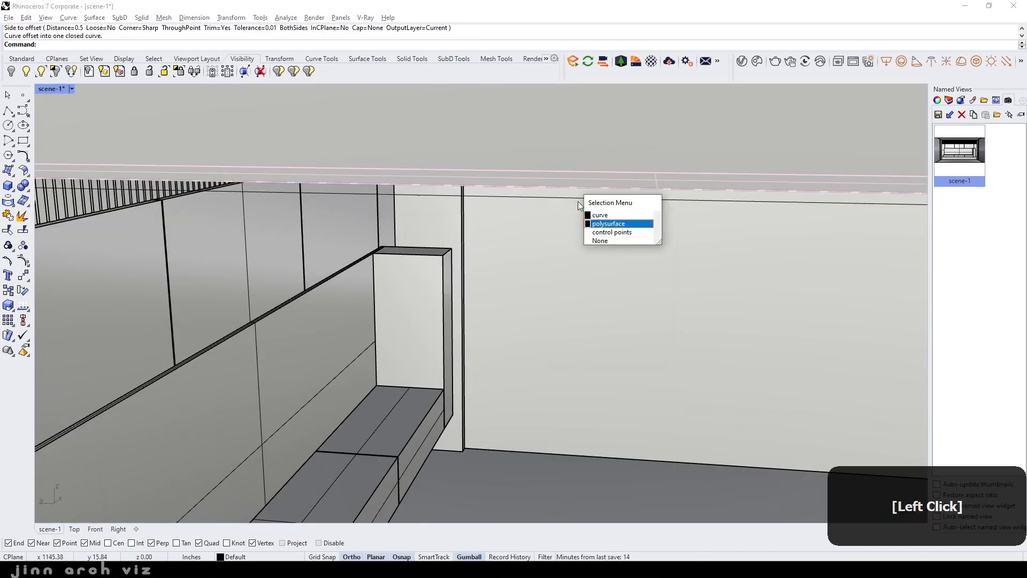
left_click(599, 214)
left_click(592, 199, "shift")
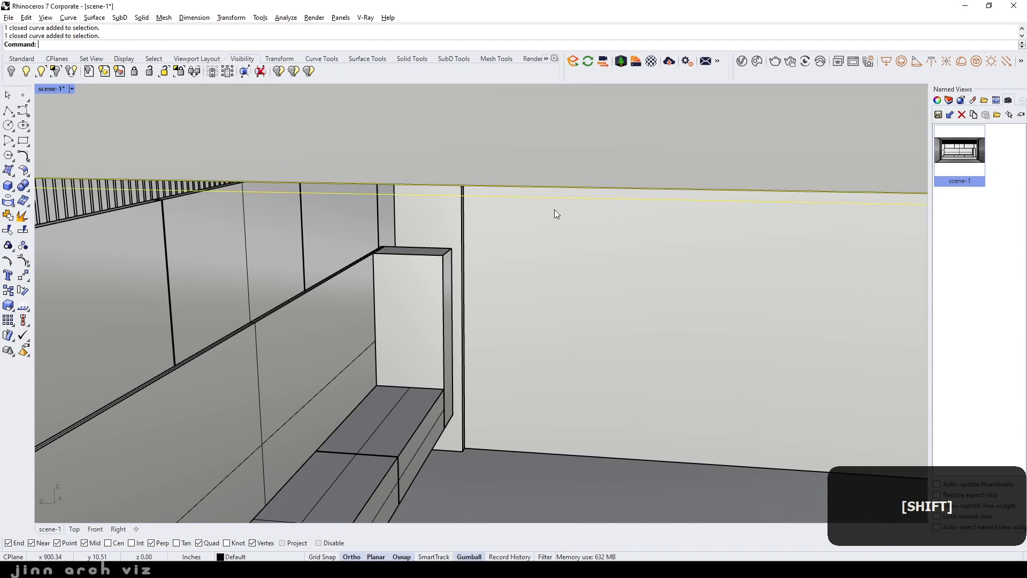
scroll(557, 214, "down", 10)
right_click(496, 173)
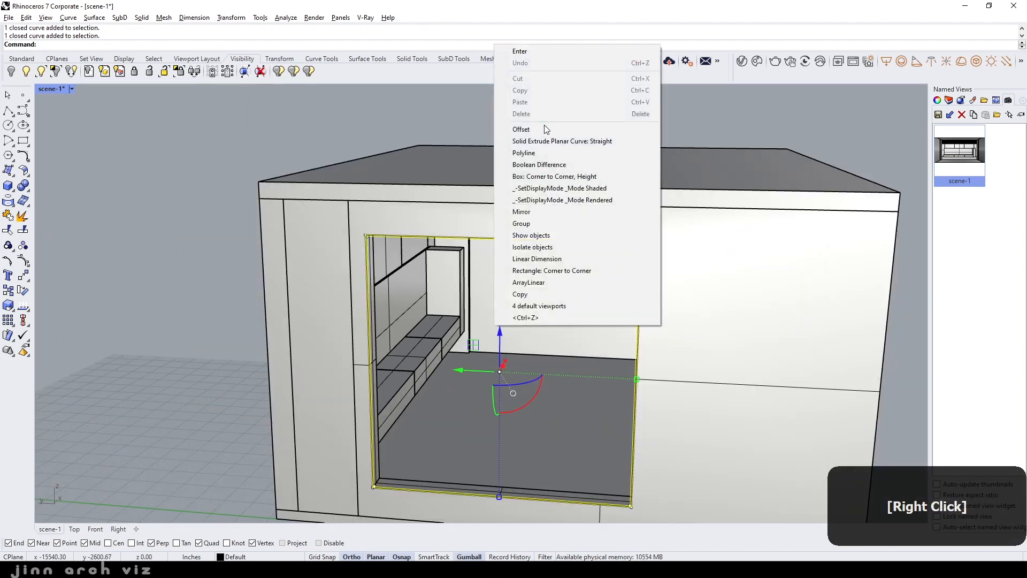
left_click(549, 140)
right_click_drag(471, 358, 431, 273)
scroll(428, 273, "down", 3)
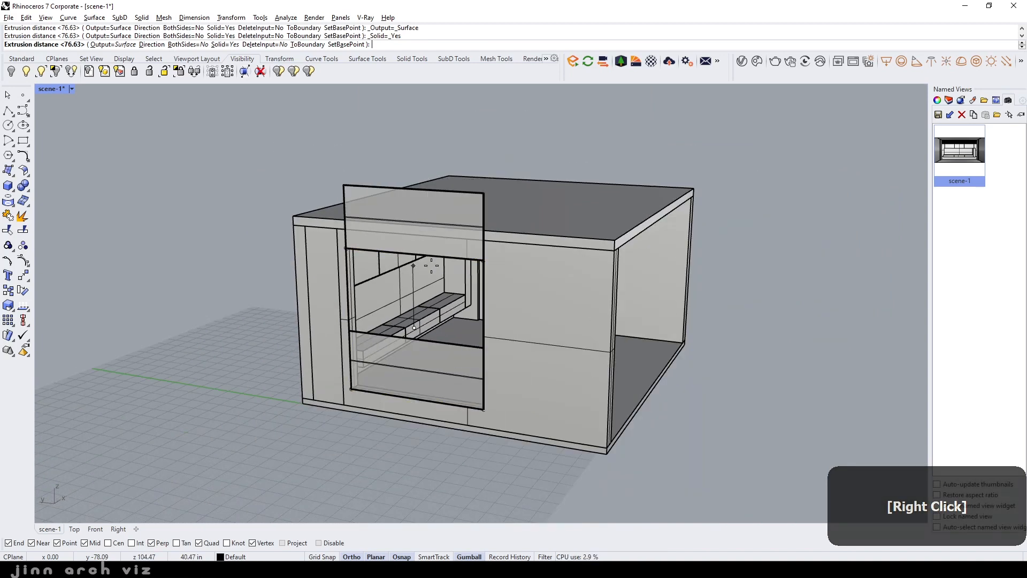
key("Escape")
scroll(370, 277, "up", 5)
key("Escape")
scroll(301, 277, "down", 5)
right_click_drag(303, 281, 367, 406)
scroll(345, 315, "down", 2)
key("Escape")
right_click_drag(346, 315, 404, 428)
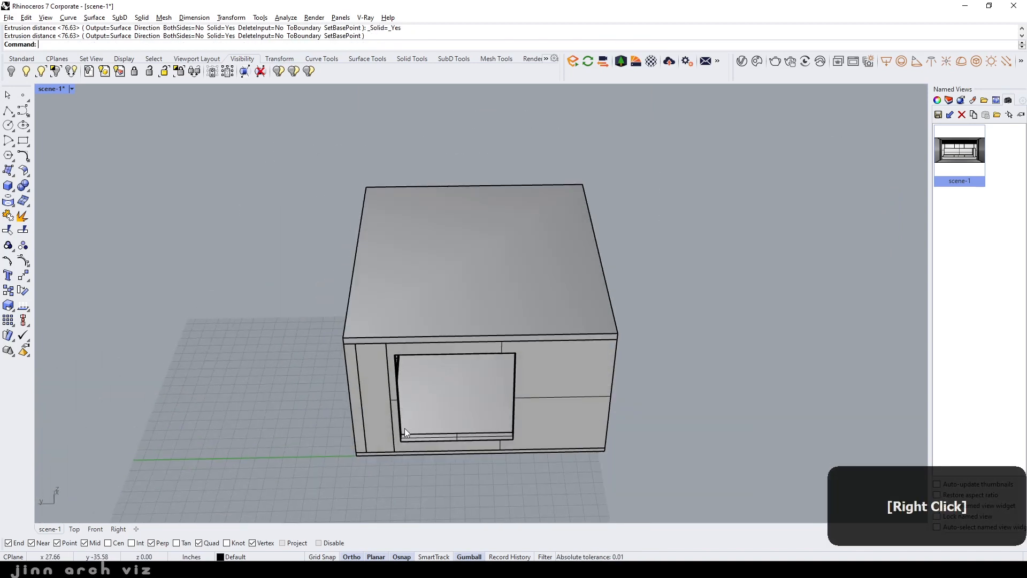
Delete both the inner offset curve and the original outline curve of the window opening
scroll(451, 436, "up", 8)
scroll(464, 434, "up", 3)
scroll(423, 369, "down", 3)
right_click_drag(423, 369, 452, 379)
scroll(744, 399, "up", 3)
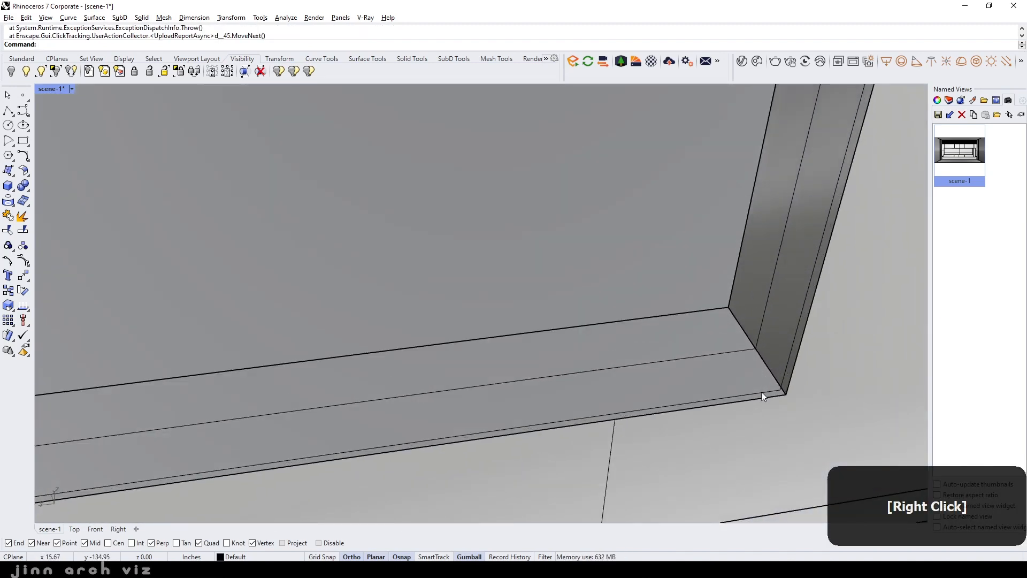
left_click(761, 392)
key("Delete")
left_click(741, 400)
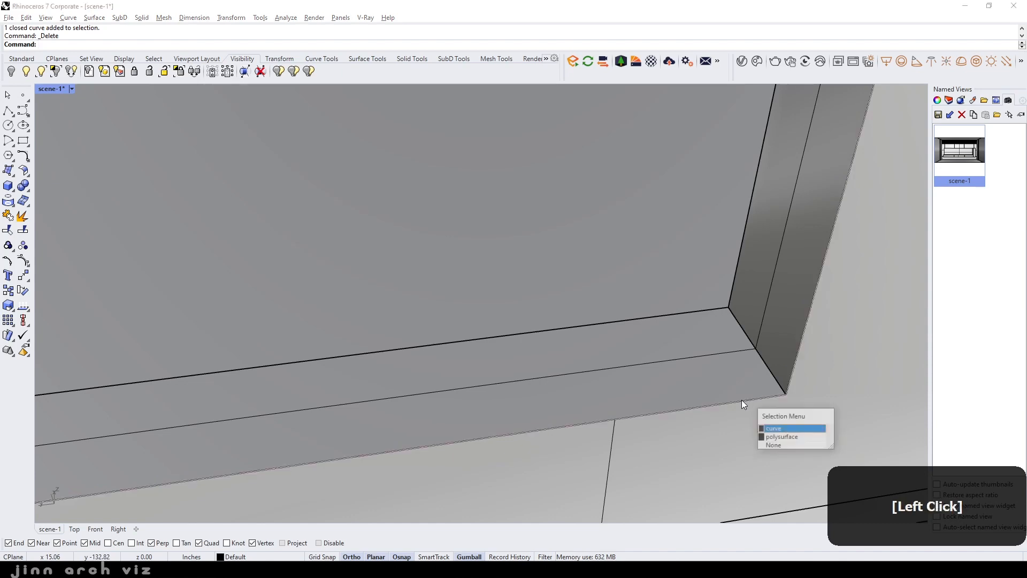
key("Delete")
scroll(563, 357, "down", 5)
right_click_drag(555, 351, 464, 342)
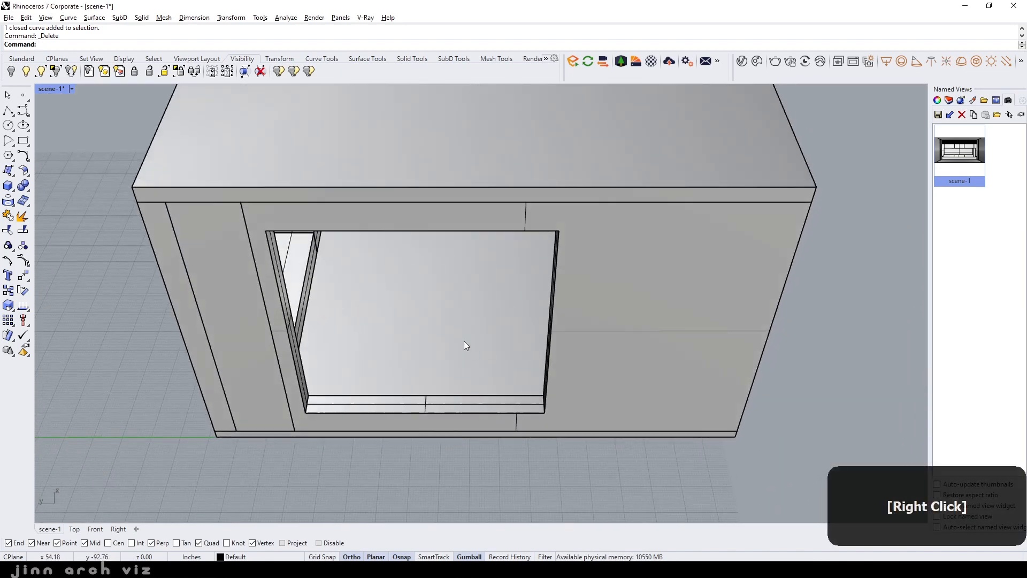
scroll(428, 337, "up", 5)
scroll(426, 325, "down", 5)
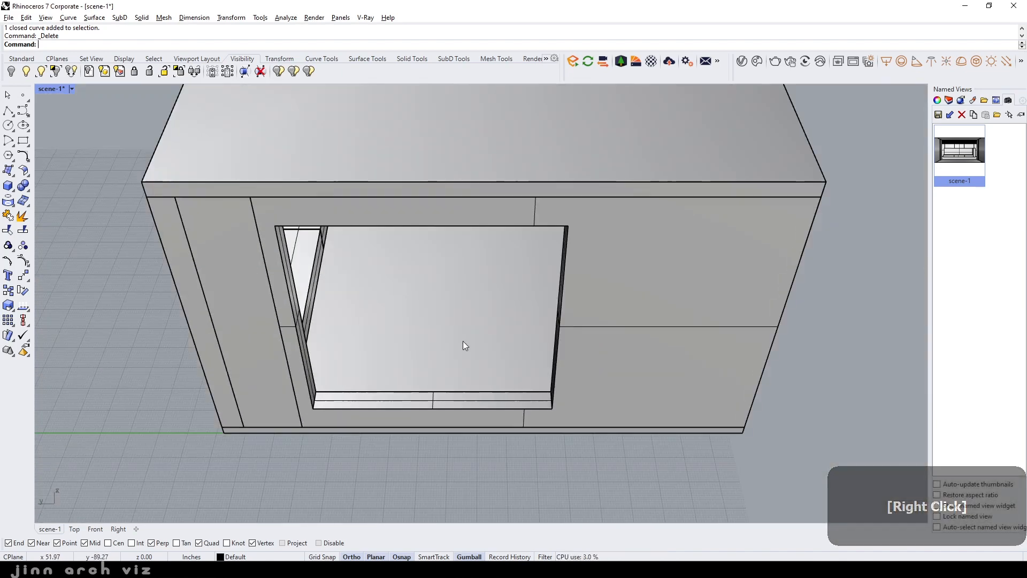
right_click_drag(463, 342, 438, 330)
scroll(437, 331, "down", 5)
right_click_drag(466, 374, 475, 280)
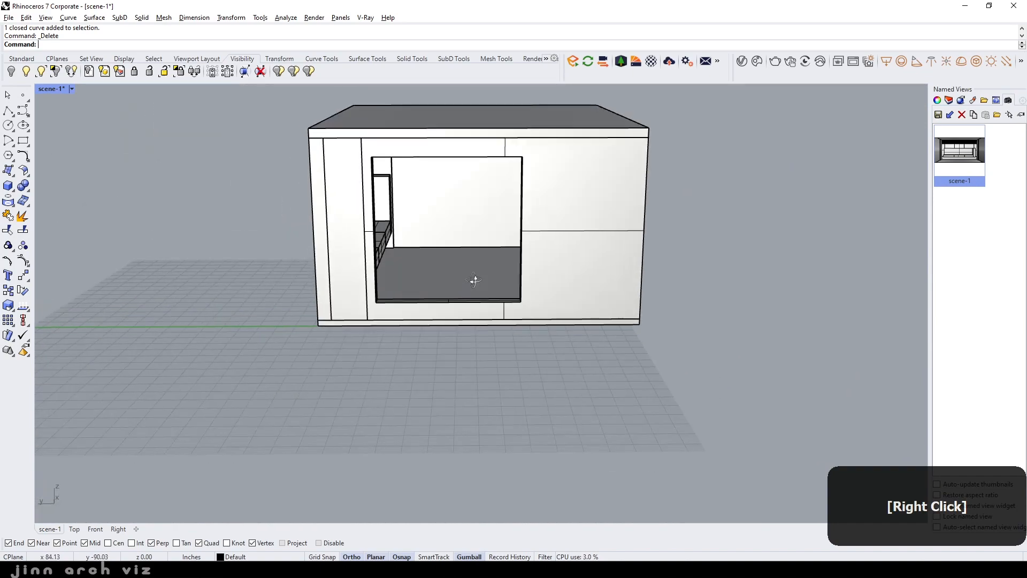
Retrace the outer edge of the window opening with a closed polyline through its four corners
scroll(428, 161, "up", 5)
right_click_drag(459, 219, 449, 223)
scroll(421, 211, "up", 6)
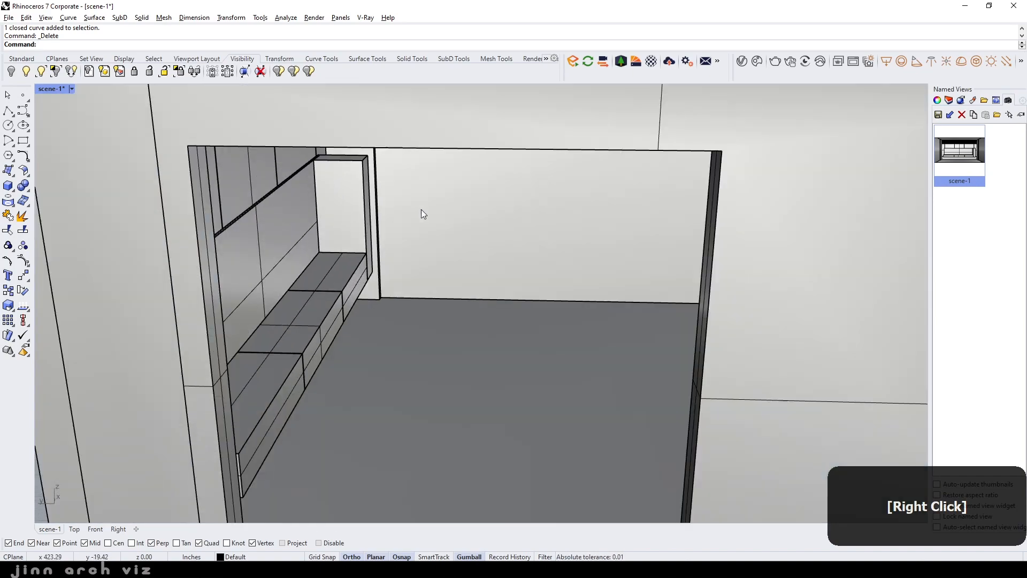
left_click(24, 111)
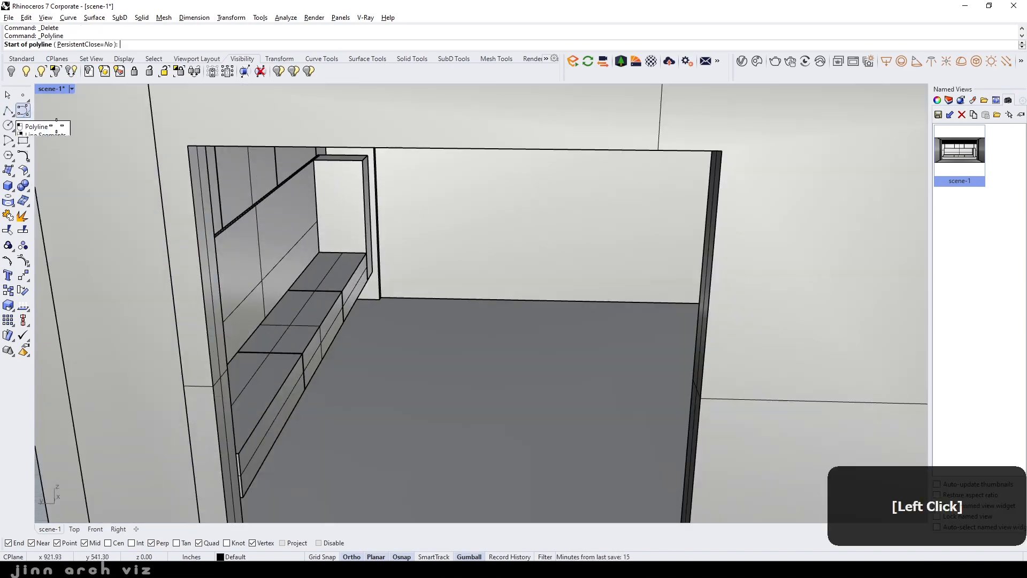
left_click(183, 149)
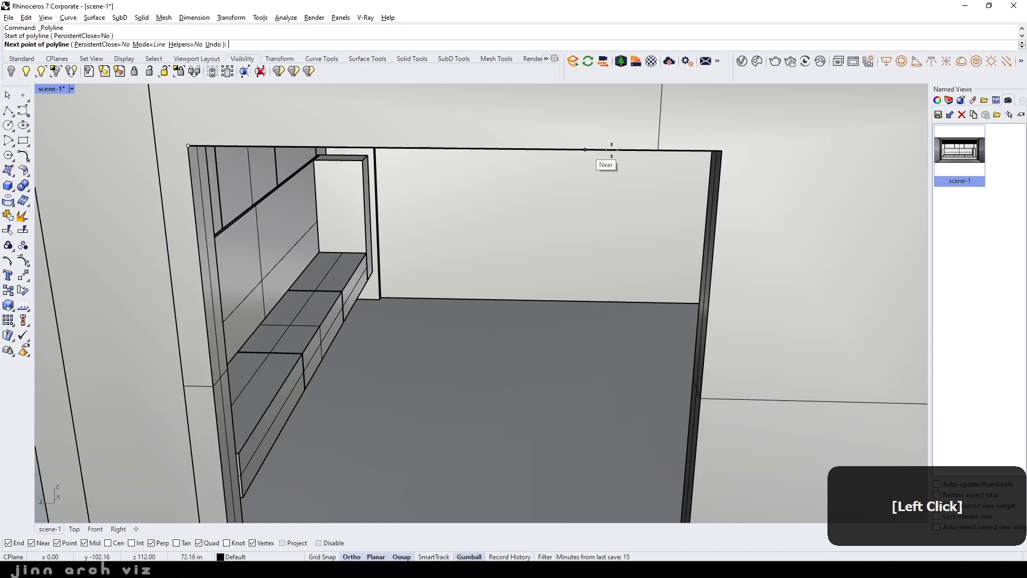
left_click(721, 151)
scroll(696, 153, "down", 5)
scroll(659, 377, "up", 5)
scroll(659, 376, "up", 3)
left_click(698, 410)
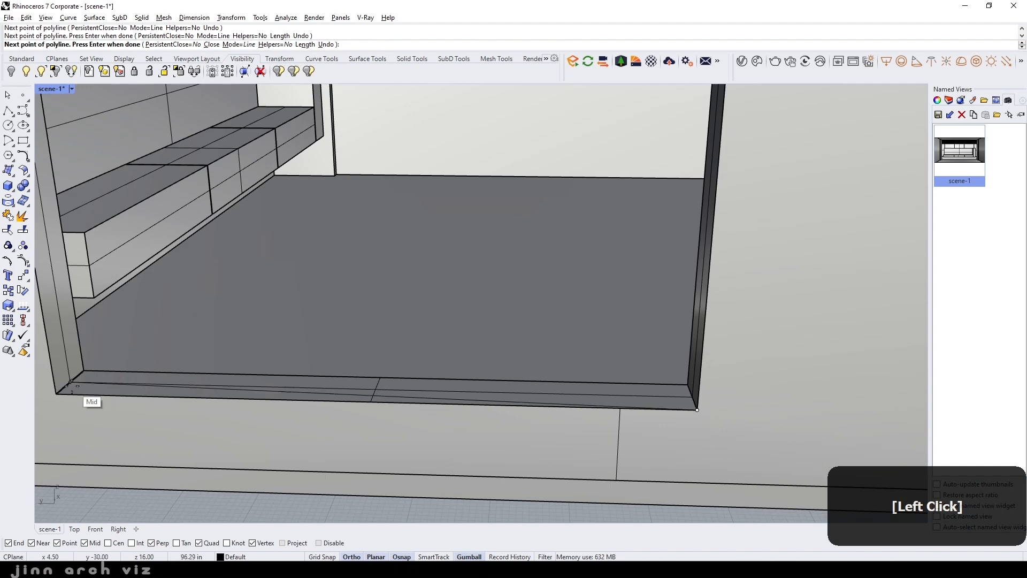
left_click(55, 393)
scroll(249, 401, "down", 5)
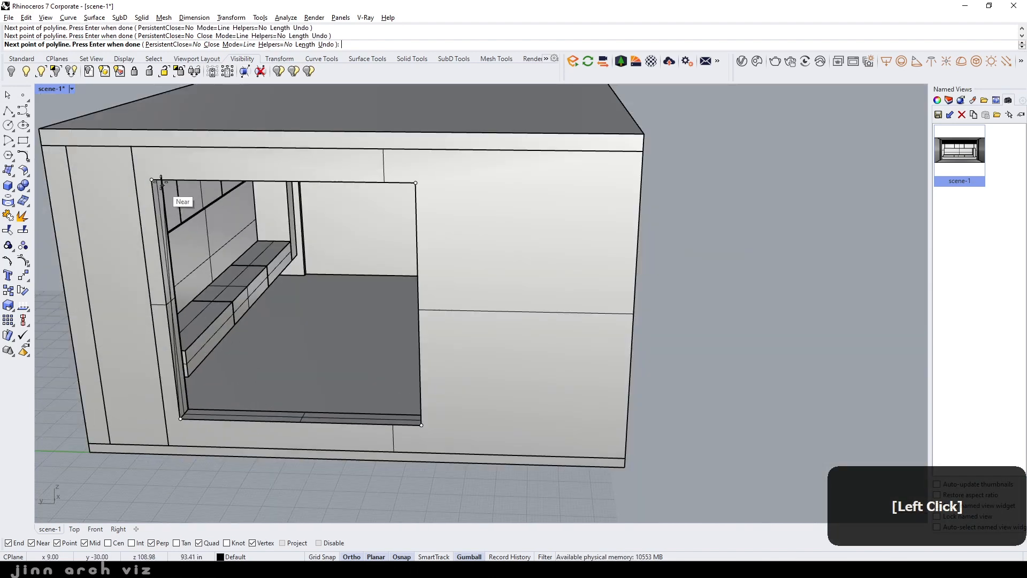
scroll(161, 188, "up", 3)
left_click(151, 185)
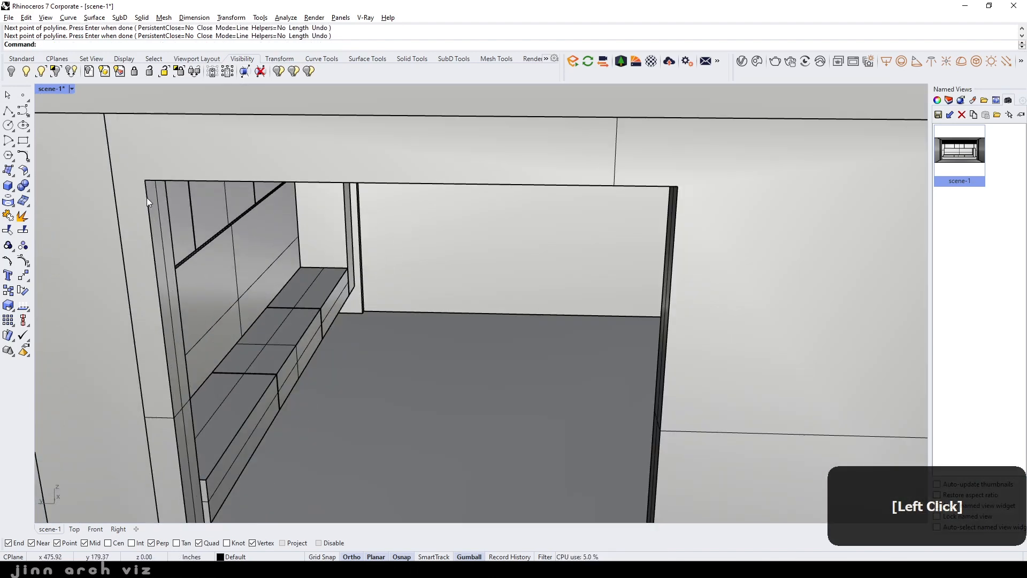
Offset the retraced window outline 0.5 inches inward
type("of")
key("space")
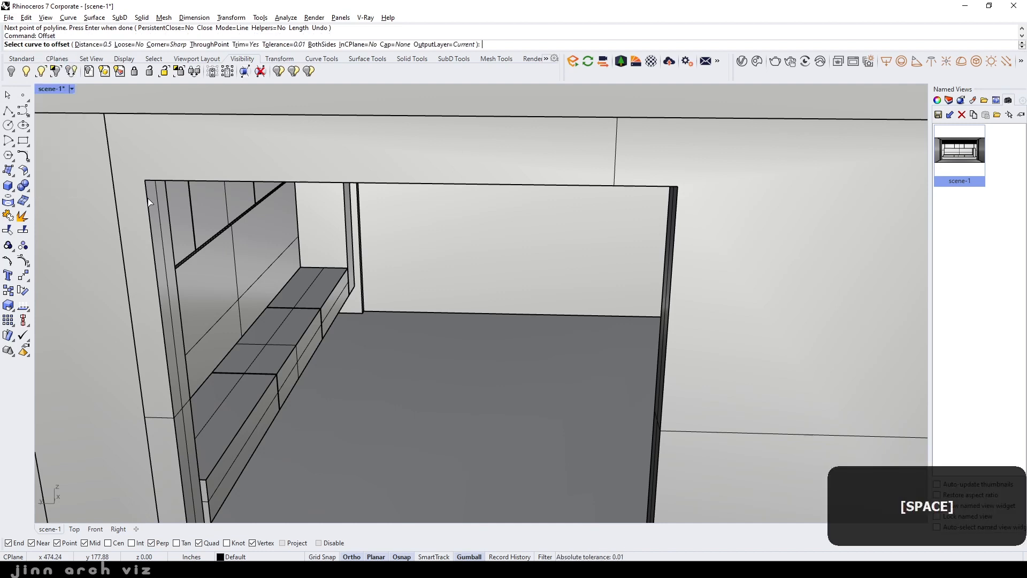
key("space")
key("space")
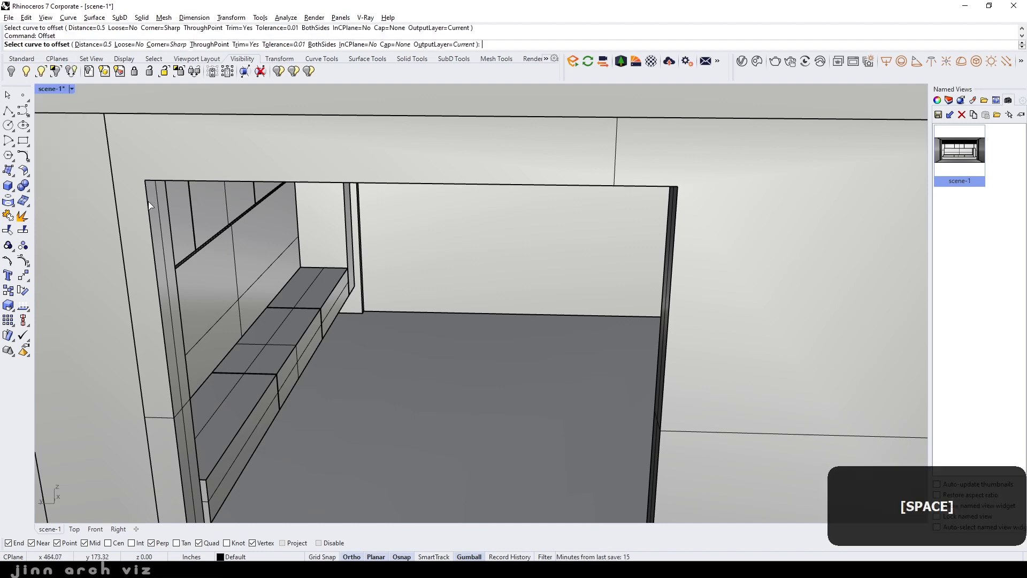
left_click(152, 202)
left_click(179, 229)
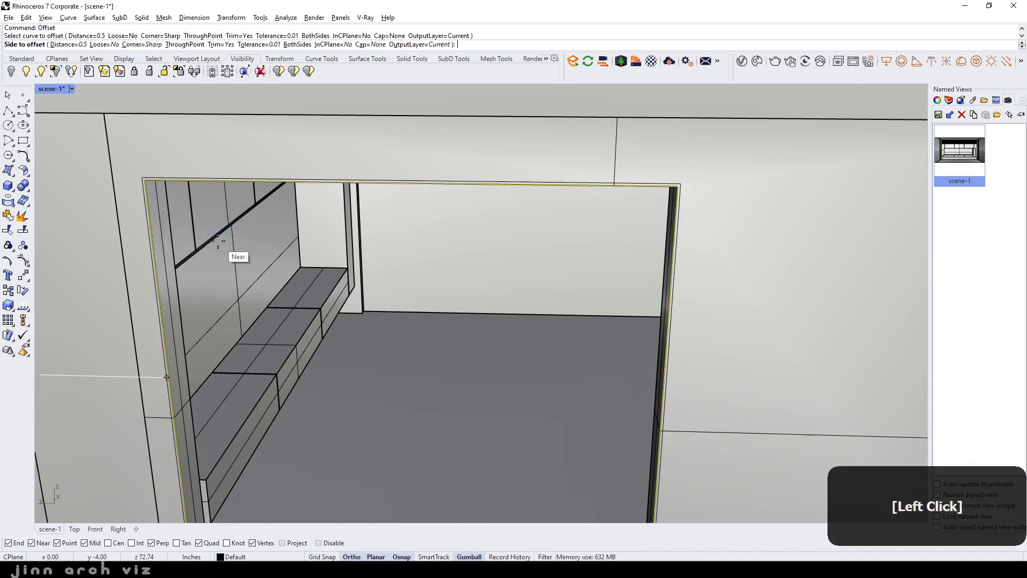
left_click(285, 263)
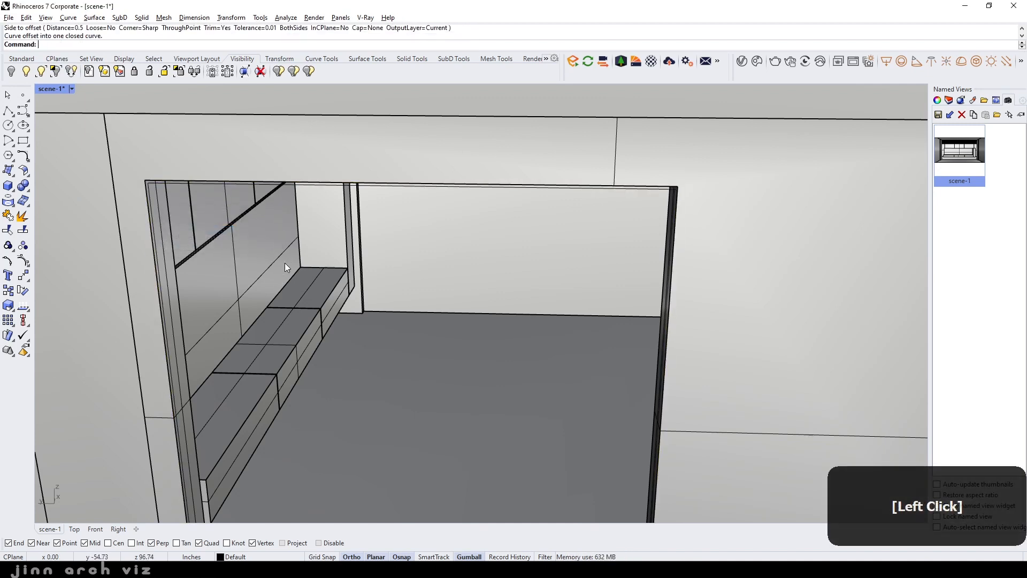
Extrude the window outline and its inner offset together as a solid frame through the wall thickness, ending at the opening's inner corner
left_click(319, 186)
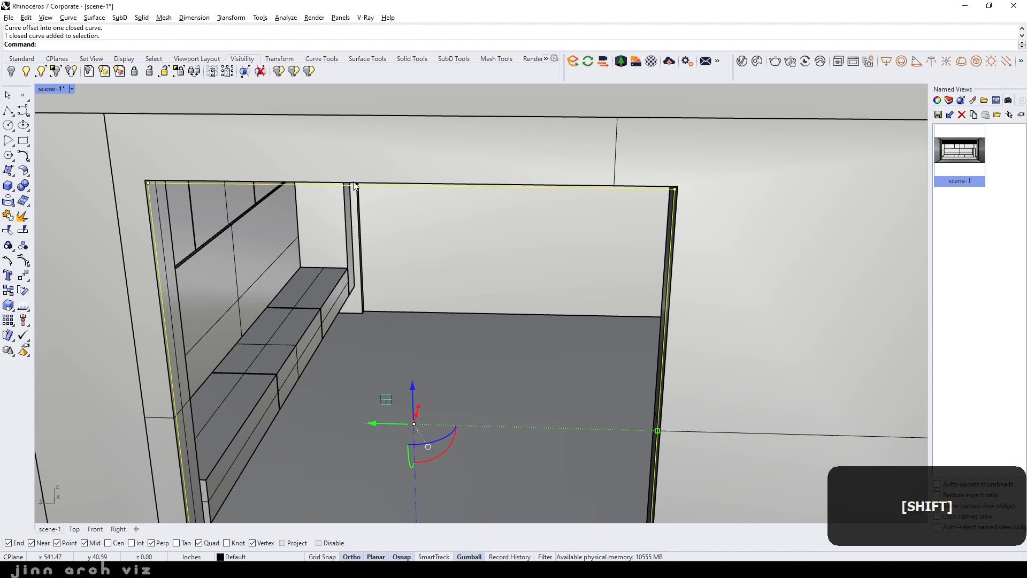
left_click(370, 186, "shift")
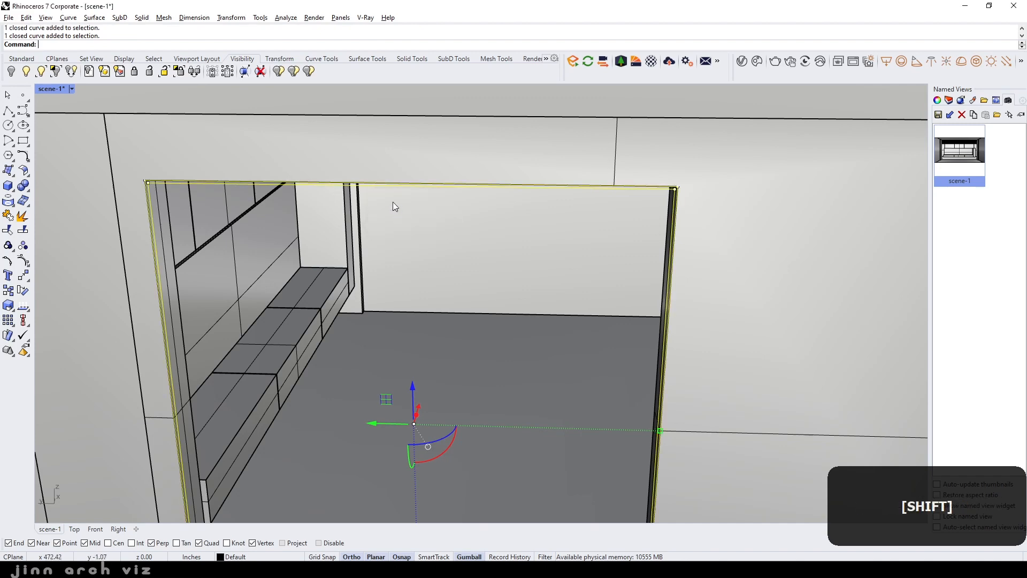
right_click(407, 47)
left_click(477, 152)
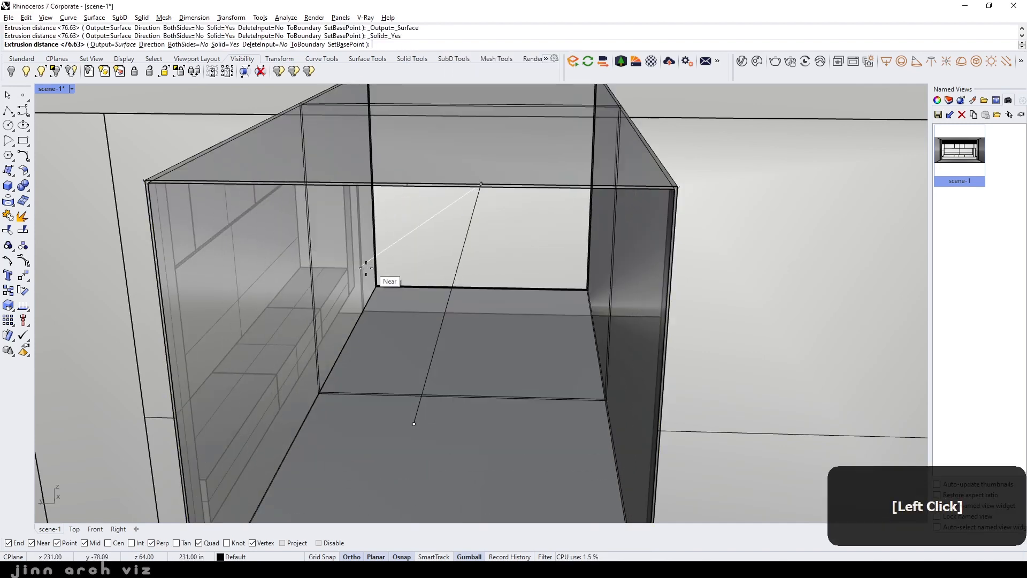
scroll(374, 283, "down", 5)
scroll(292, 374, "up", 6)
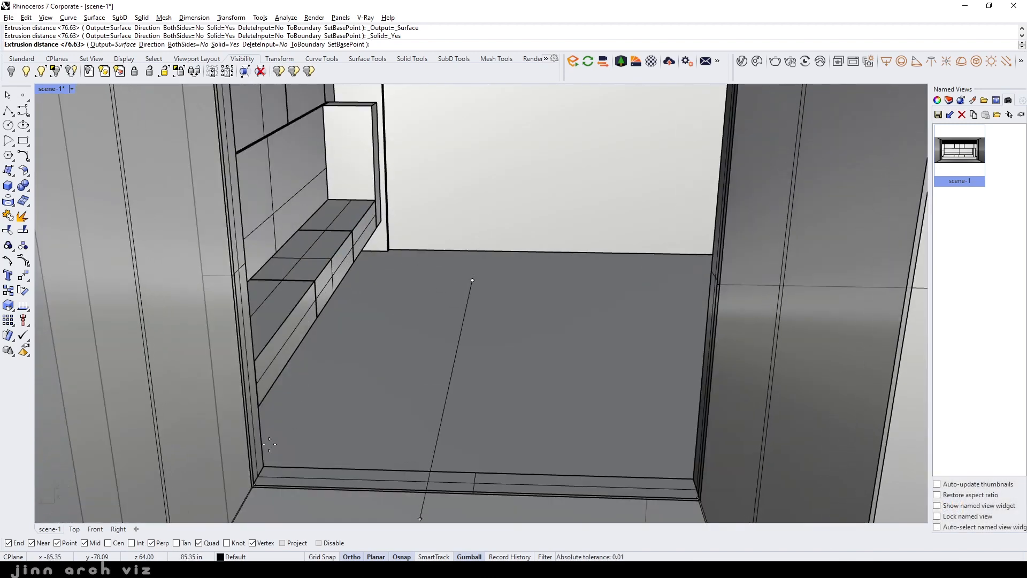
left_click(263, 464)
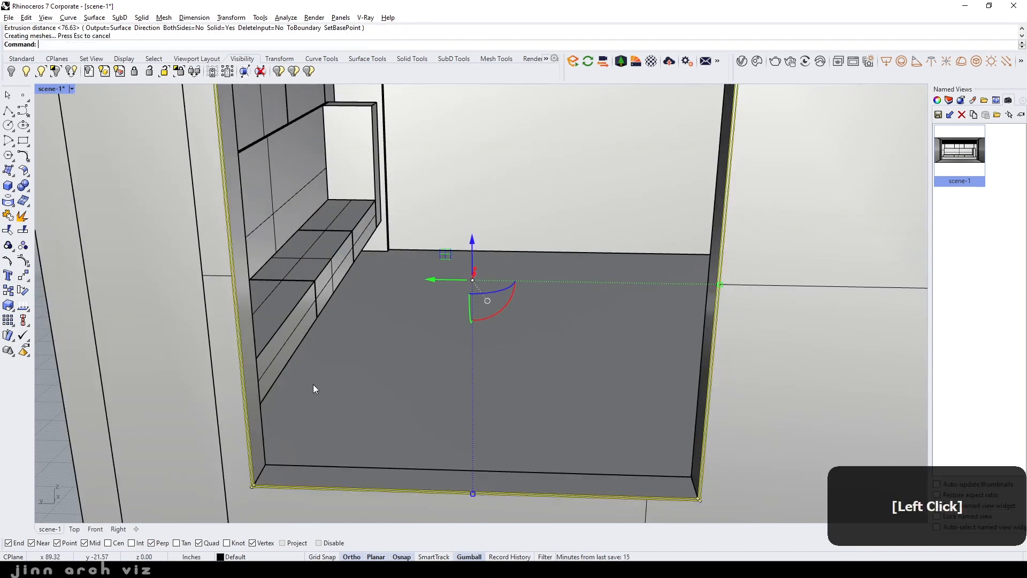
key("Escape")
scroll(431, 399, "down", 3)
right_click_drag(431, 399, 420, 403)
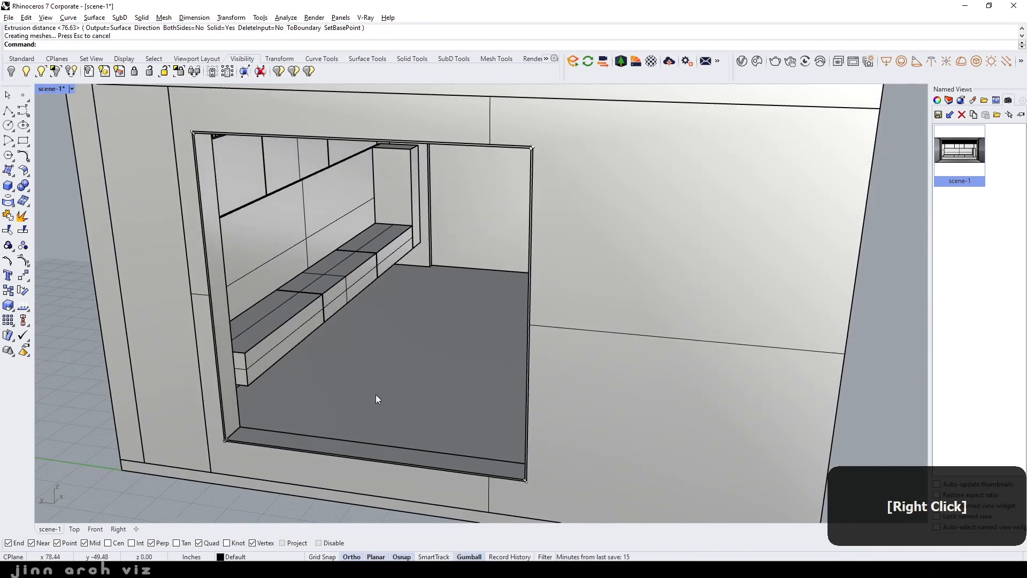
Offset the window outline 1.5 inches inward
scroll(376, 393, "down", 3)
scroll(337, 425, "up", 5)
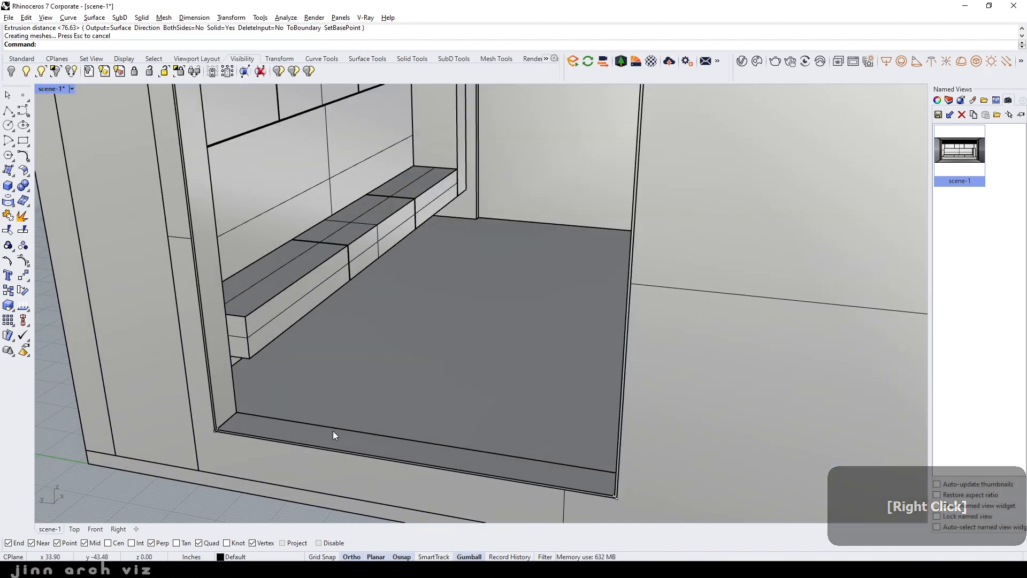
left_click(338, 448)
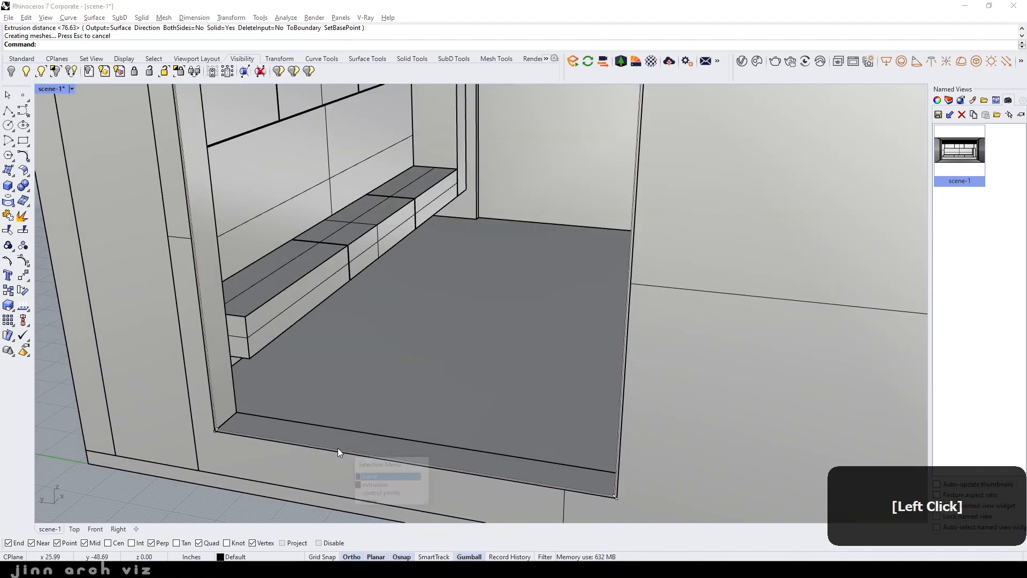
left_click(376, 477)
type("o")
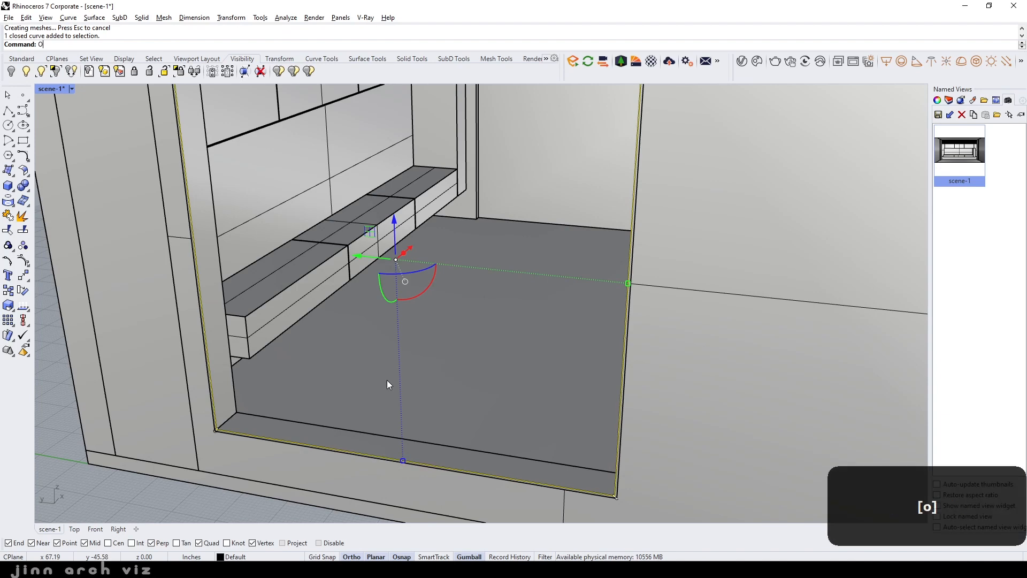
type("ffset")
key("space")
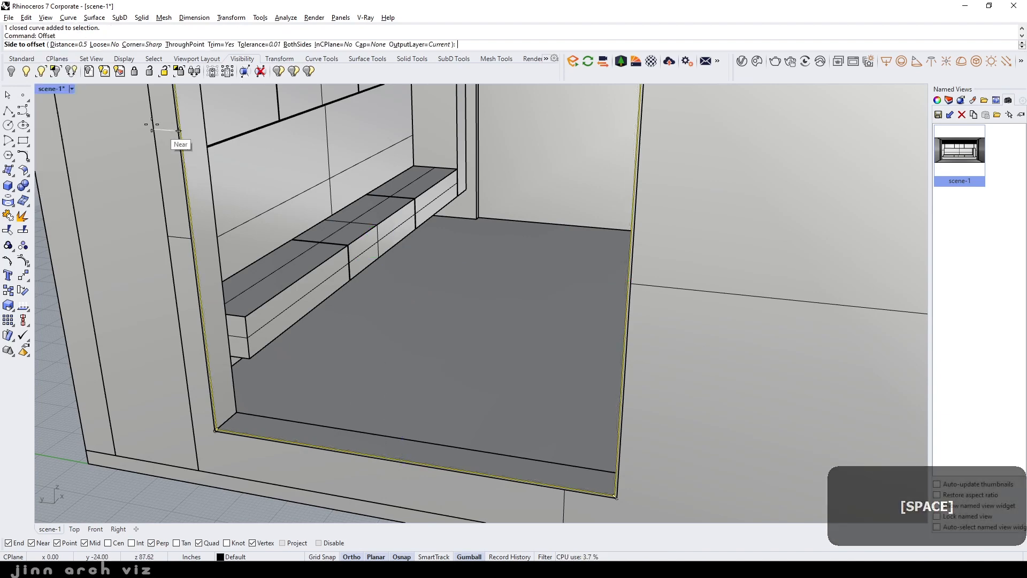
left_click(83, 45)
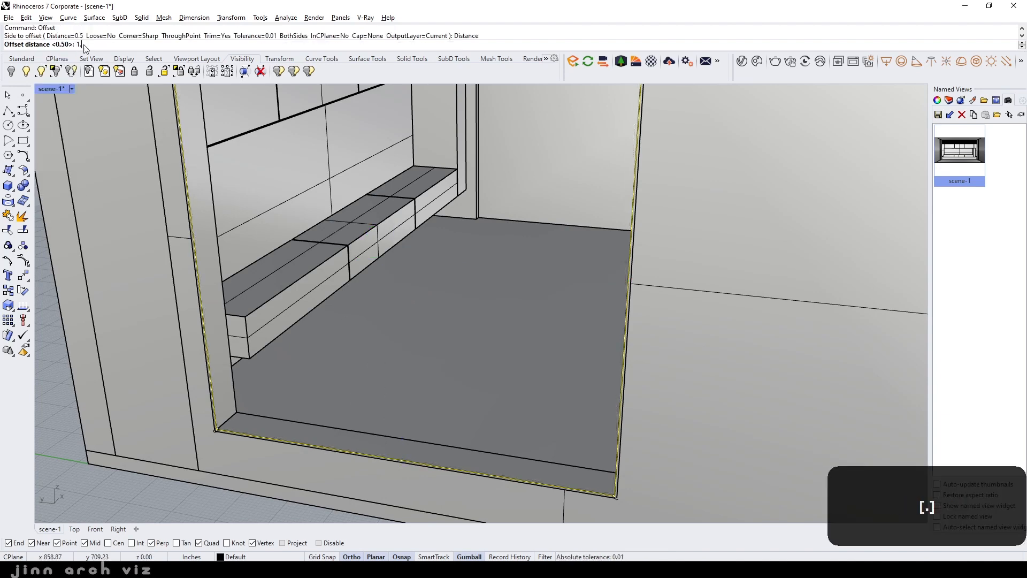
key("Return")
left_click(351, 354)
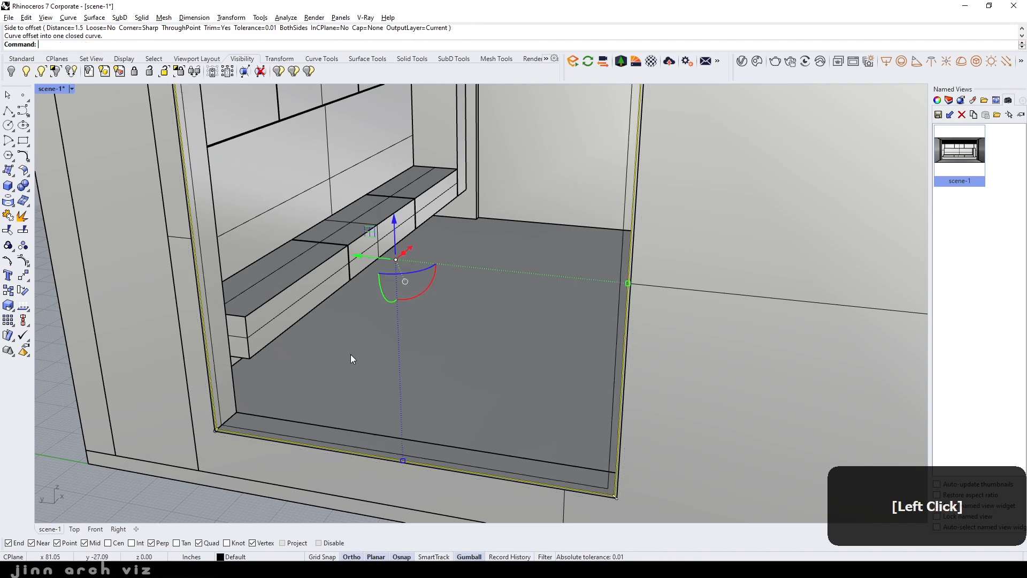
Extrude the window outline and its 1.5-inch inner offset together as a solid inner frame 6 inches deep
left_click(314, 441, "shift")
right_click(358, 47)
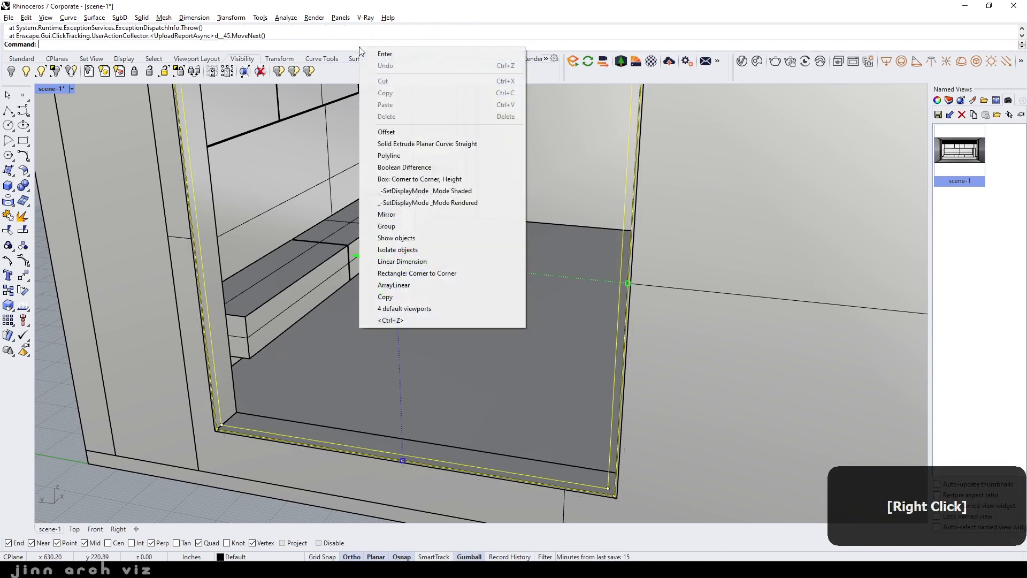
left_click(413, 144)
right_click_drag(360, 306, 472, 253)
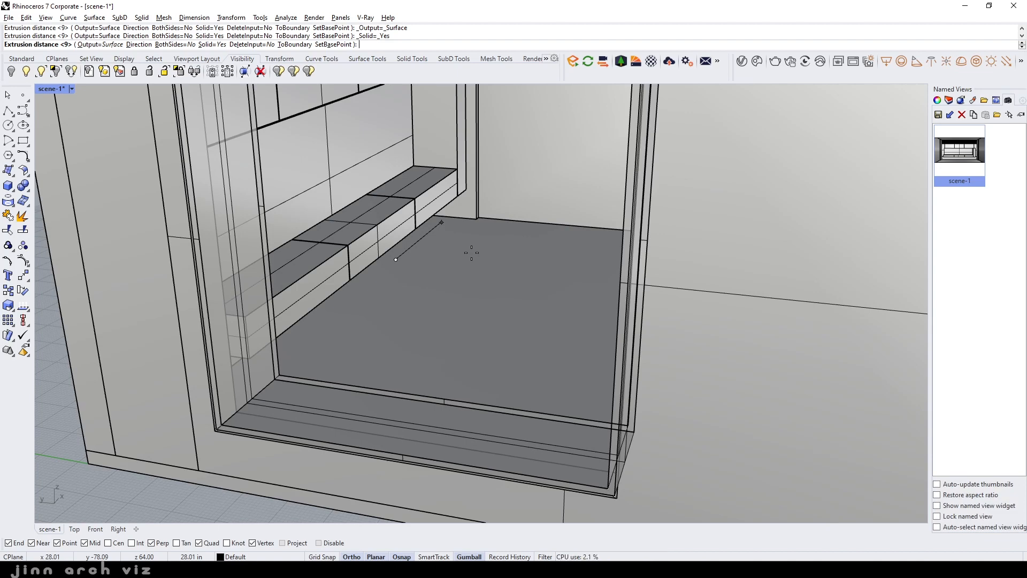
type("6")
key("Return")
Move the new inner window frame 1.5 inches along the X axis into the wall opening
right_click_drag(332, 383, 309, 443)
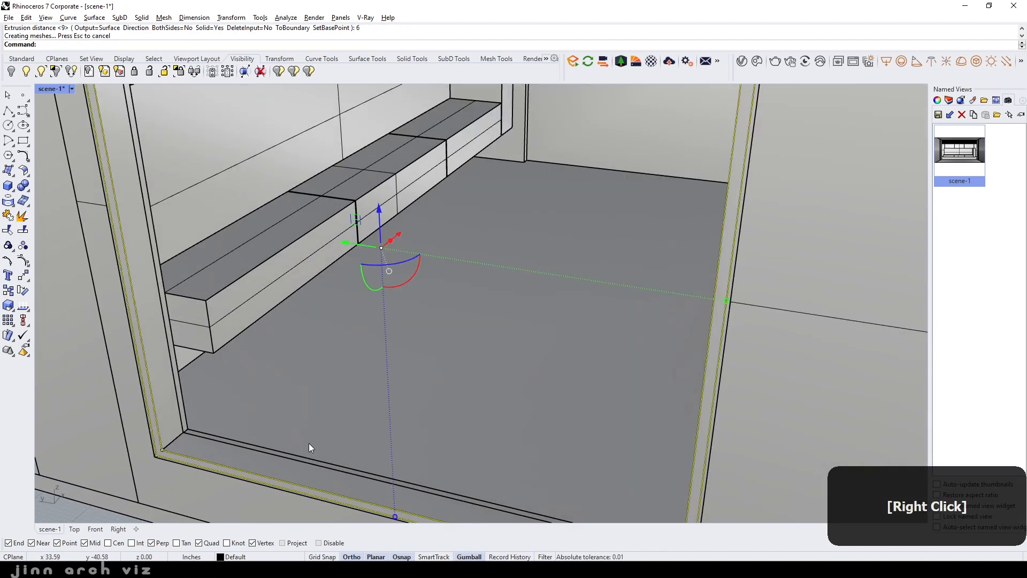
left_click(275, 464)
left_click(409, 230)
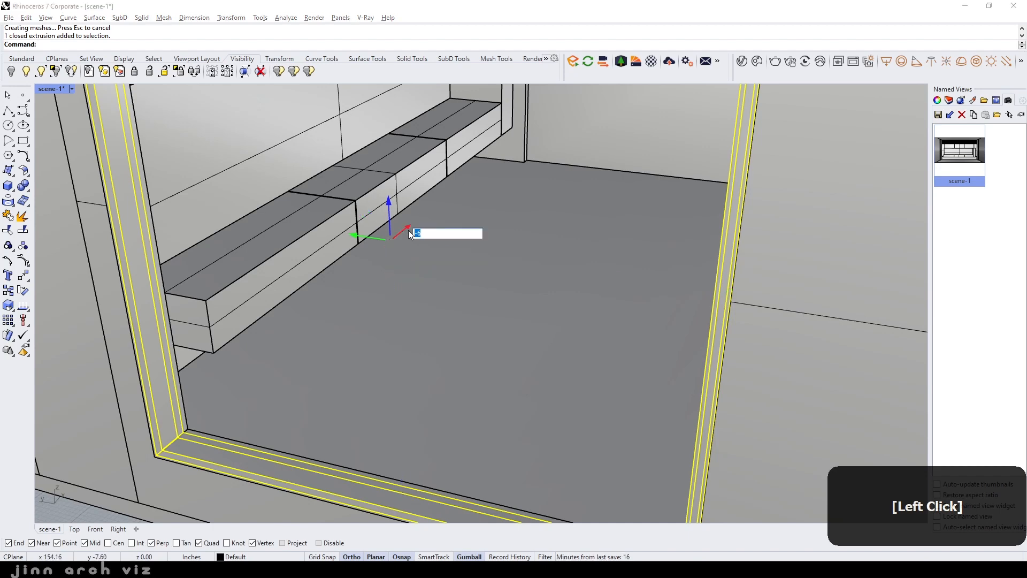
type("1.")
key("Return")
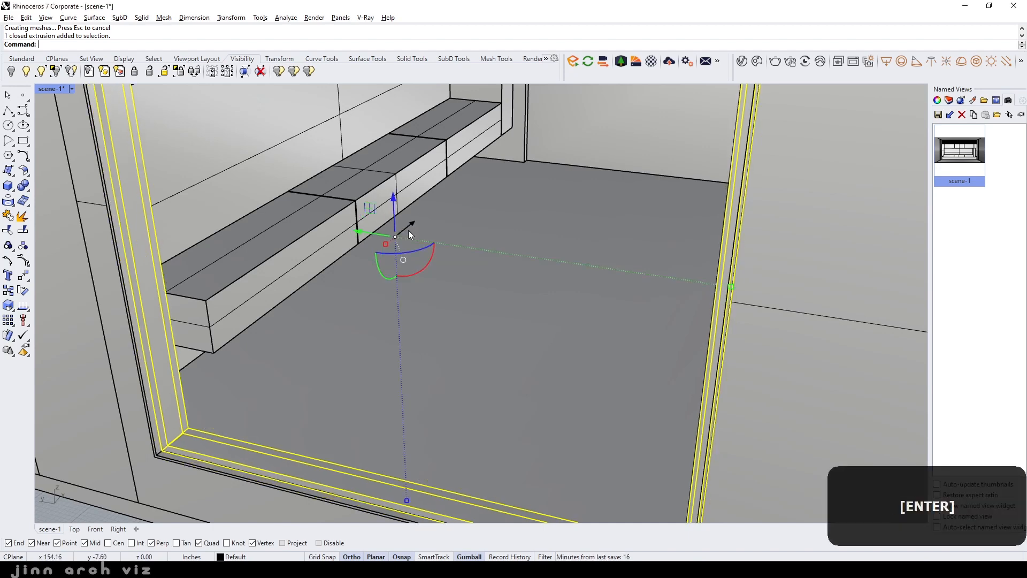
key("Escape")
Create a 0.25-inch-thick slab as the glass pane from the window frame's lower edge up to its upper corner
right_click_drag(224, 339, 210, 401)
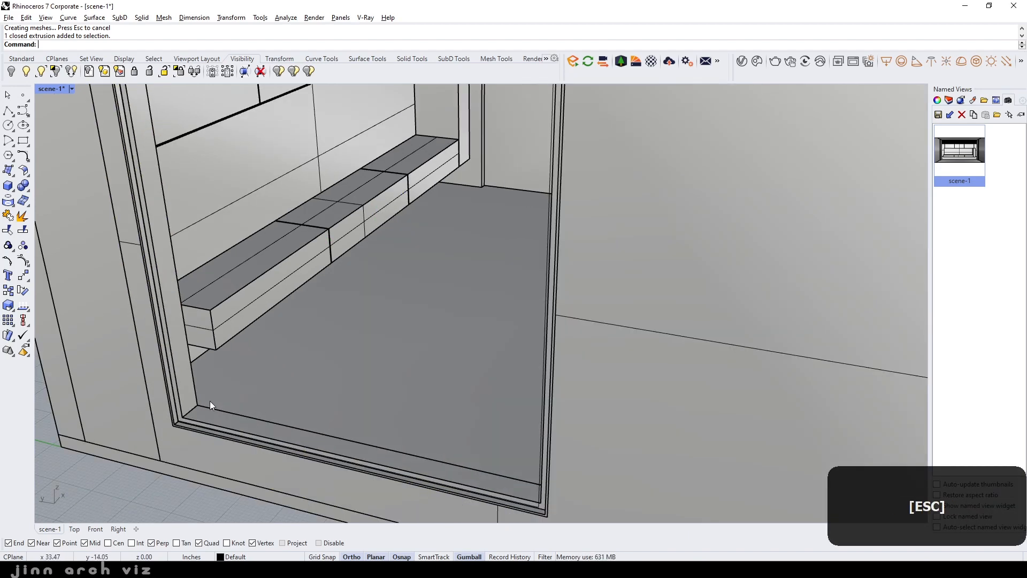
left_click(229, 427)
key("Escape")
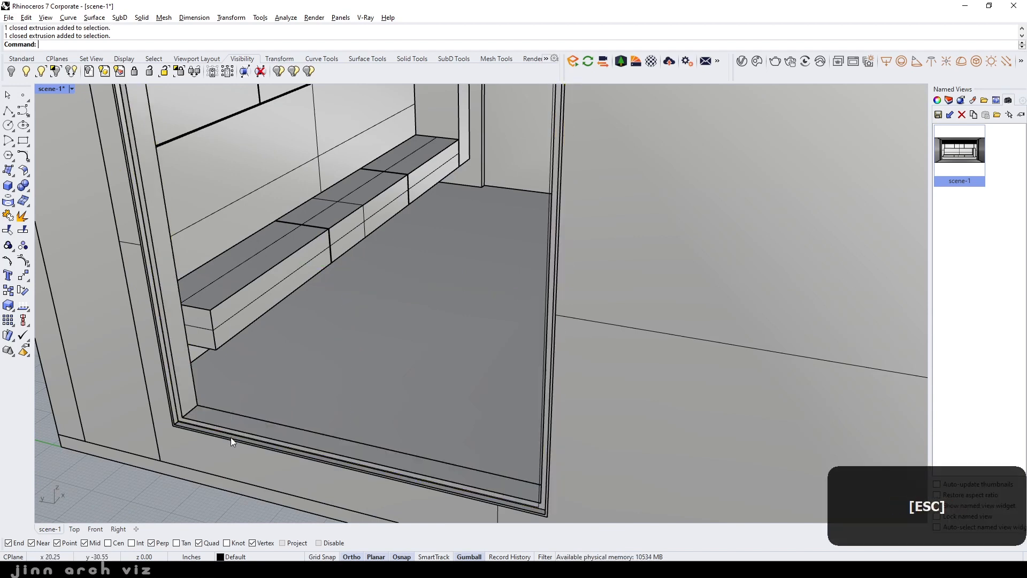
key("Escape")
key("space")
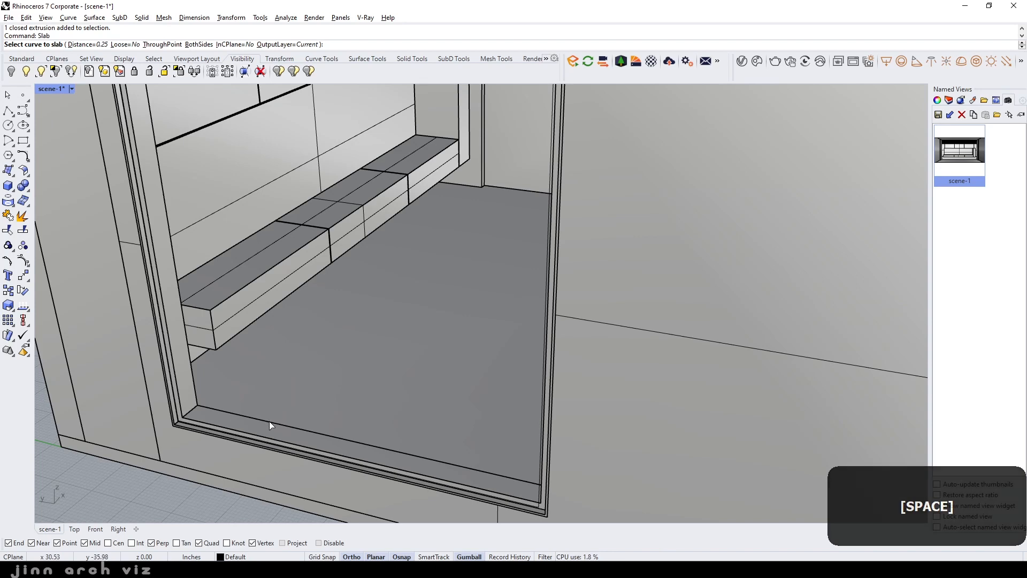
left_click(268, 422)
left_click(265, 431)
scroll(265, 430, "down", 4)
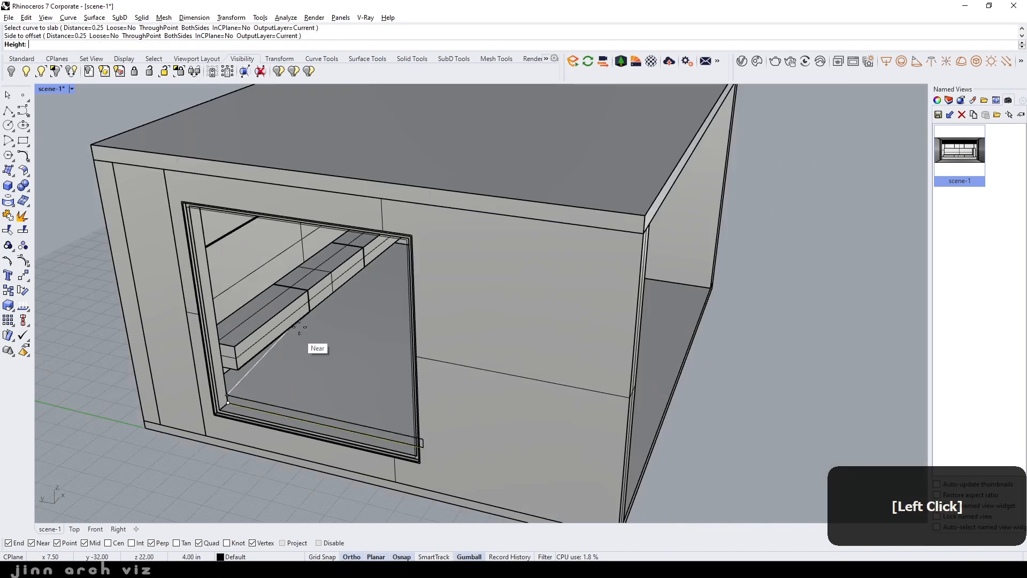
scroll(198, 202, "up", 5)
left_click(203, 200)
Move the glass pane -3 inches along the X axis so it sits within the window frame
left_click(416, 384)
left_click(426, 412)
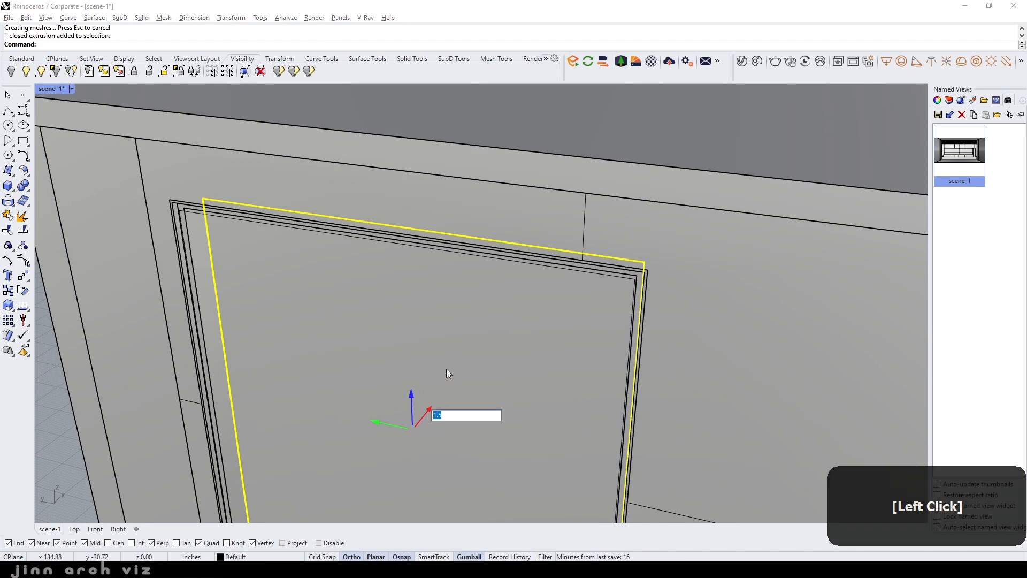
type("-3")
key("Return")
key("Escape")
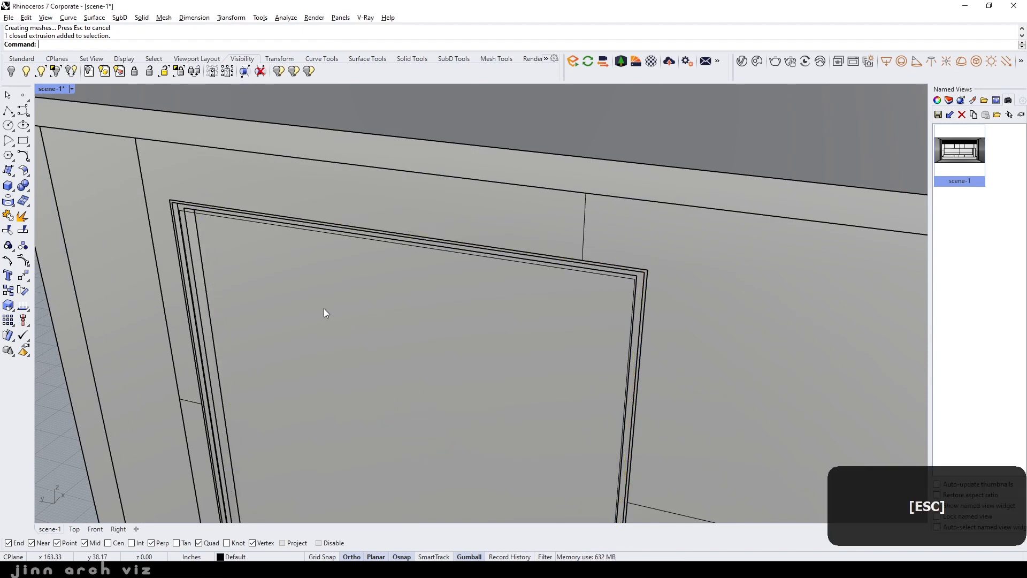
Check the room from the front and restore the saved scene-1 camera view
scroll(332, 362, "down", 10)
right_click_drag(331, 362, 264, 315)
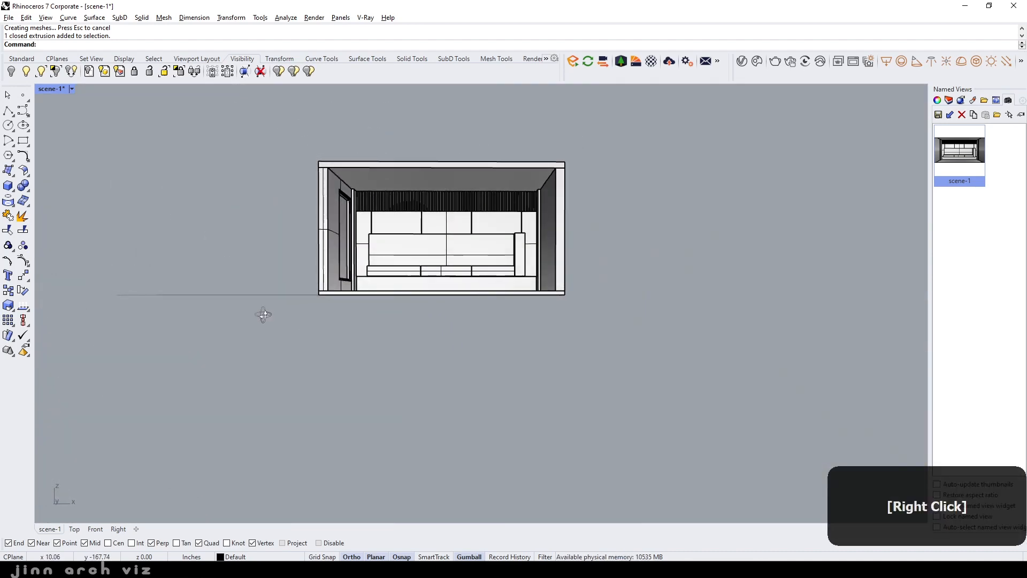
scroll(473, 368, "down", 4)
scroll(462, 288, "up", 8)
right_click_drag(520, 330, 518, 331)
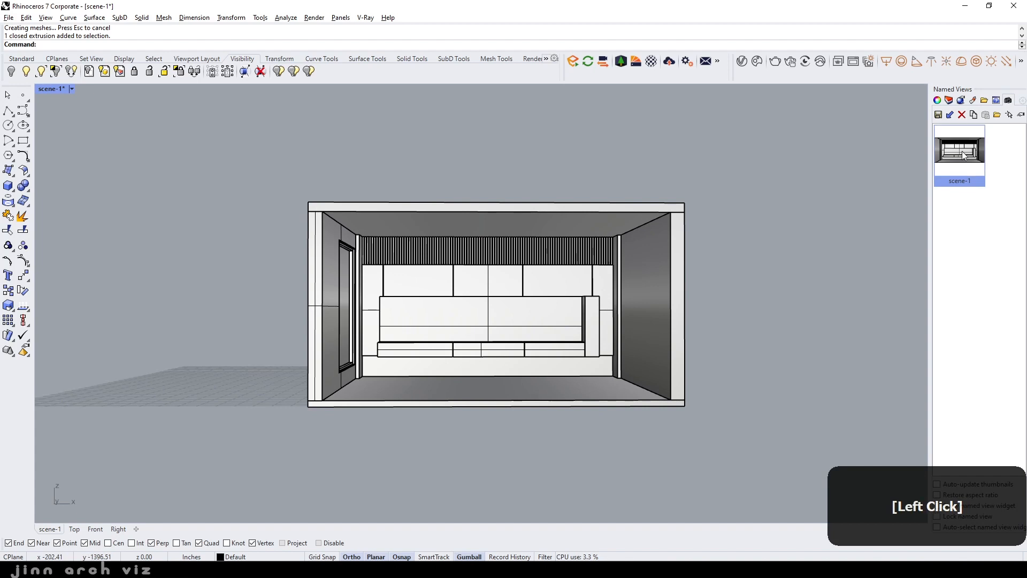
Select all curves in the model and hide them in the named set "A"
type("se")
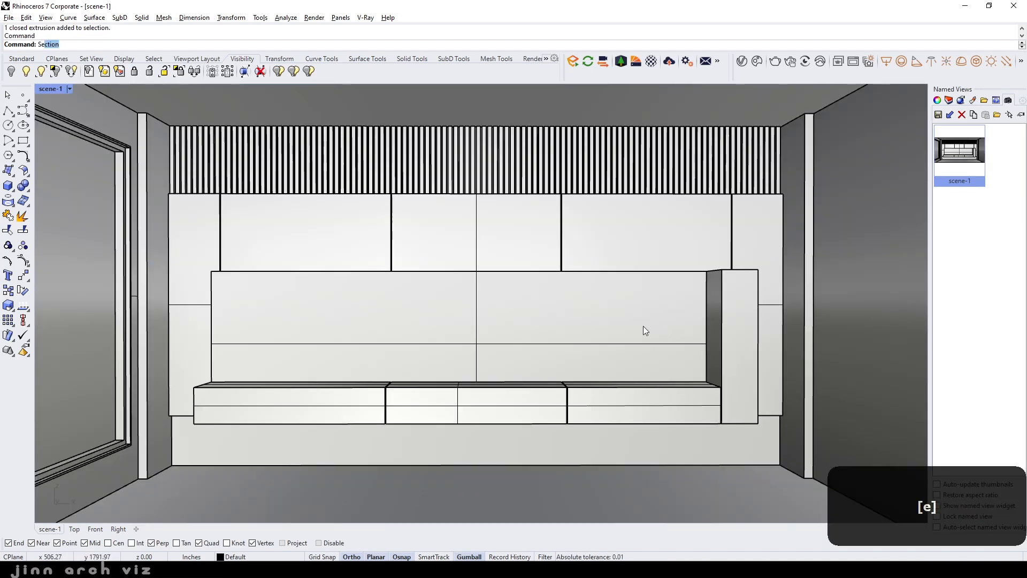
type("lcrv")
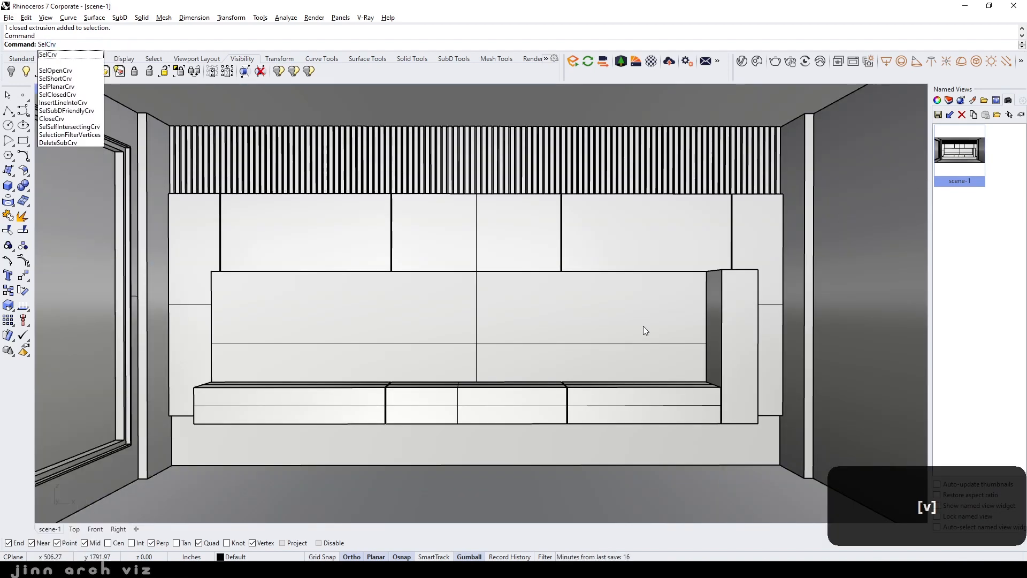
key("space")
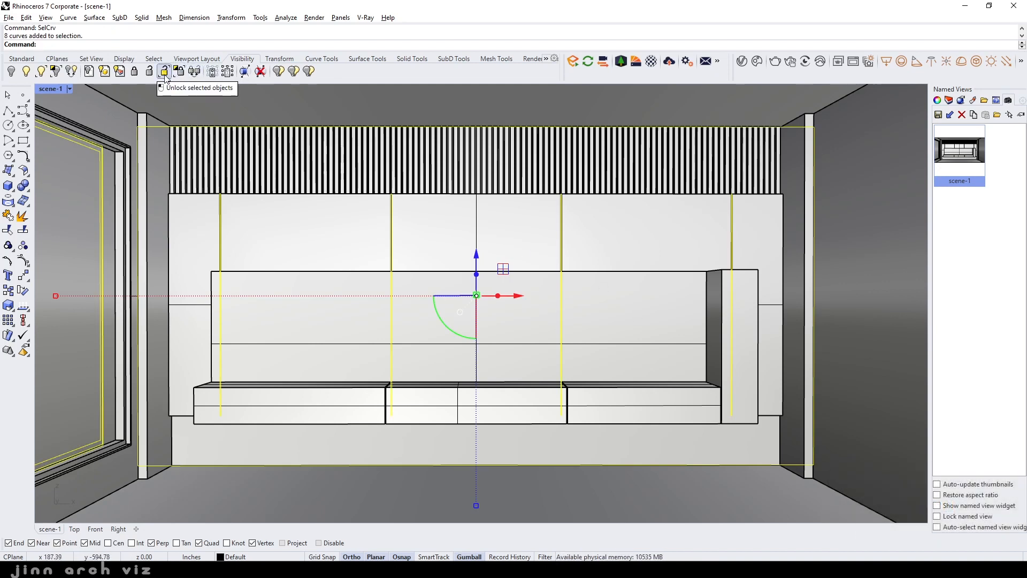
left_click(279, 71)
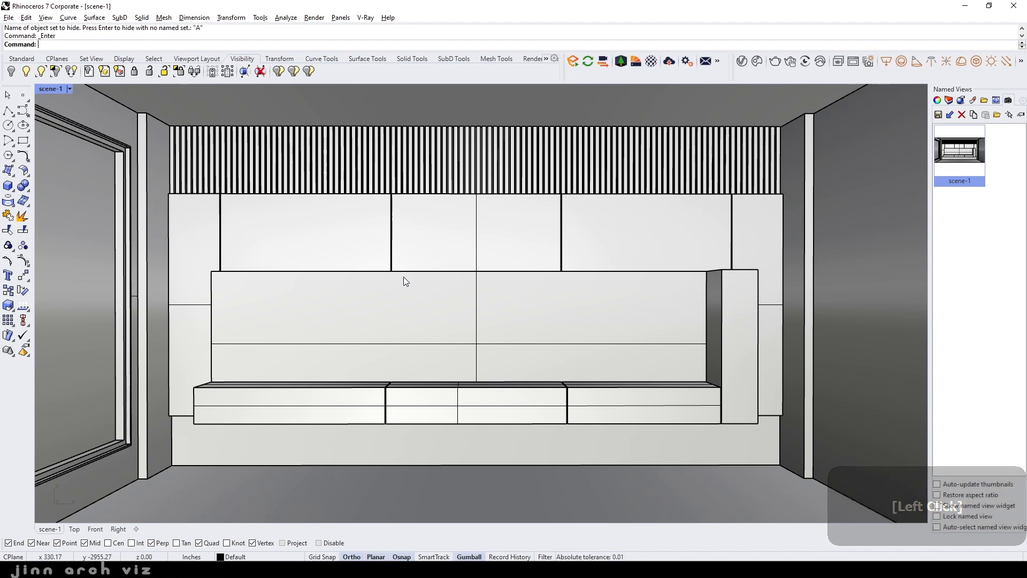
Open the V-Ray Asset Editor and expand both its material library and its asset settings
left_click(741, 61)
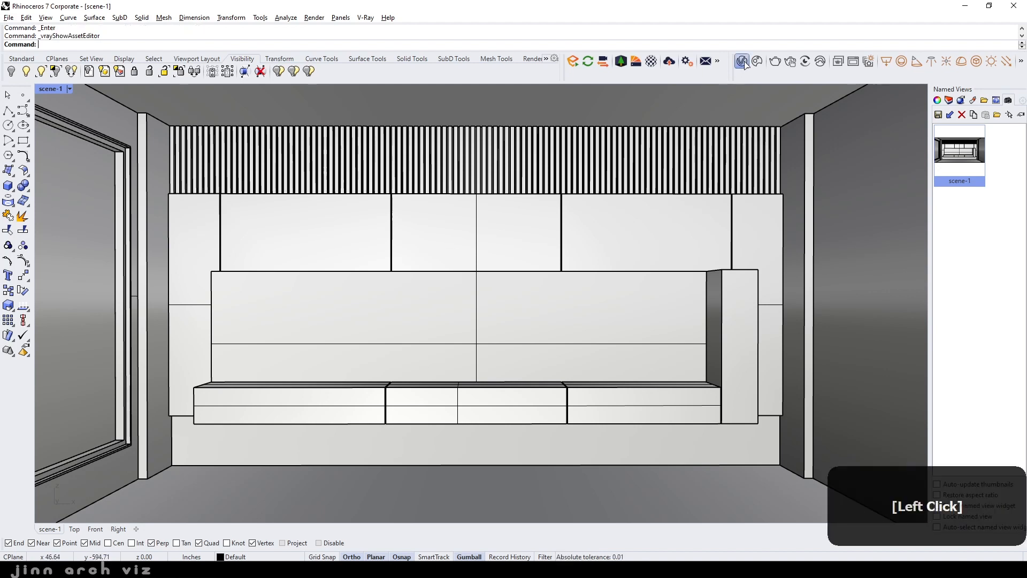
left_click_drag(498, 107, 159, 150)
left_click(266, 327)
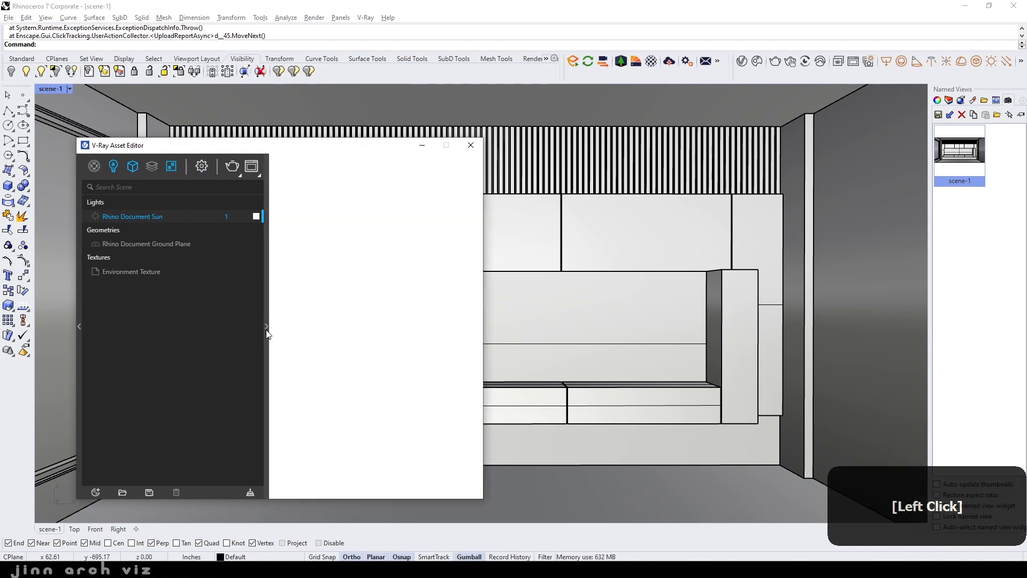
left_click_drag(212, 150, 365, 158)
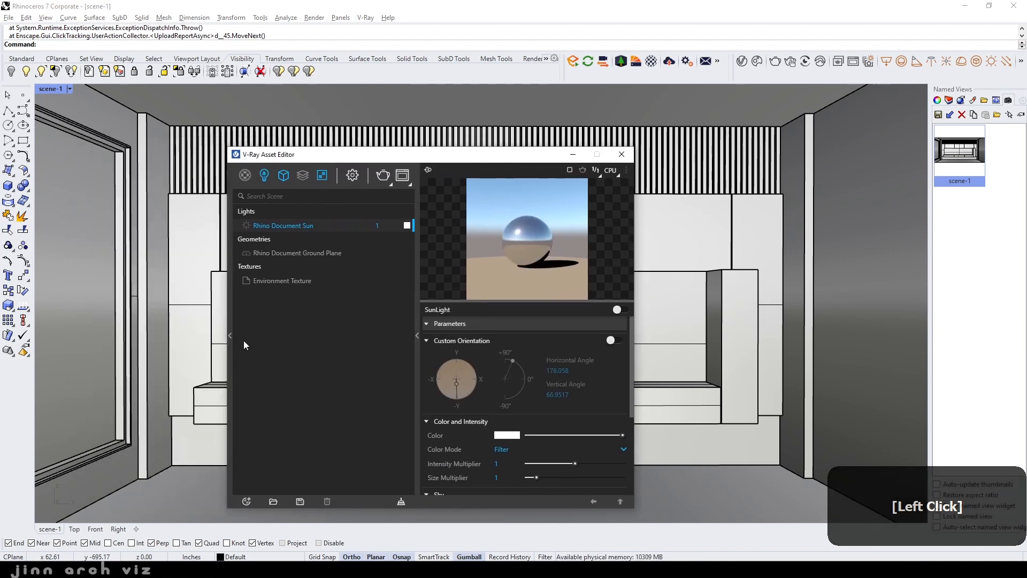
left_click(229, 347)
left_click_drag(290, 158, 481, 139)
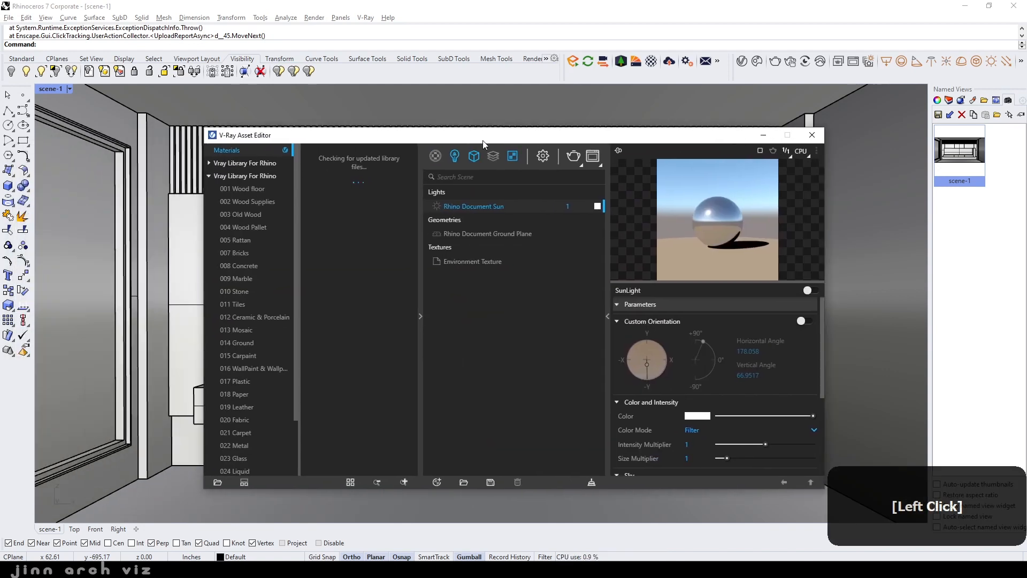
Add the Glass_Window_Neutral material from the library's 023 Glass category to the scene materials
scroll(254, 342, "down", 2)
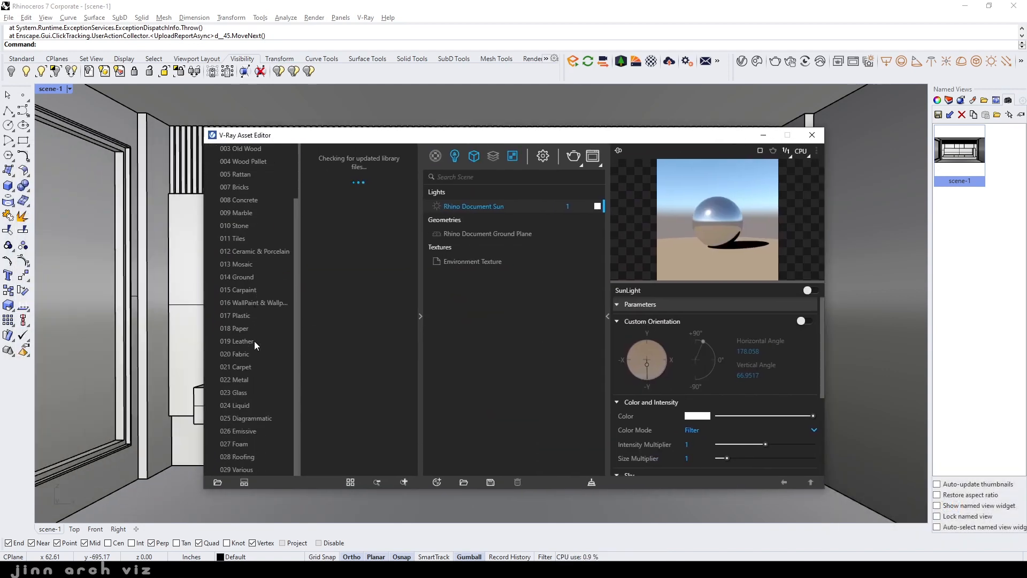
left_click(242, 396)
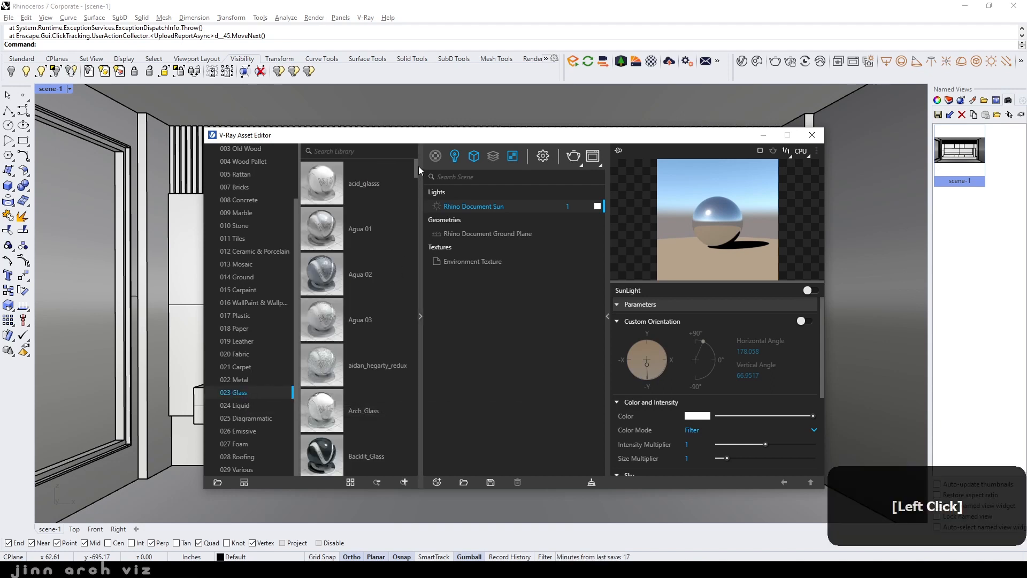
left_click_drag(418, 165, 415, 406)
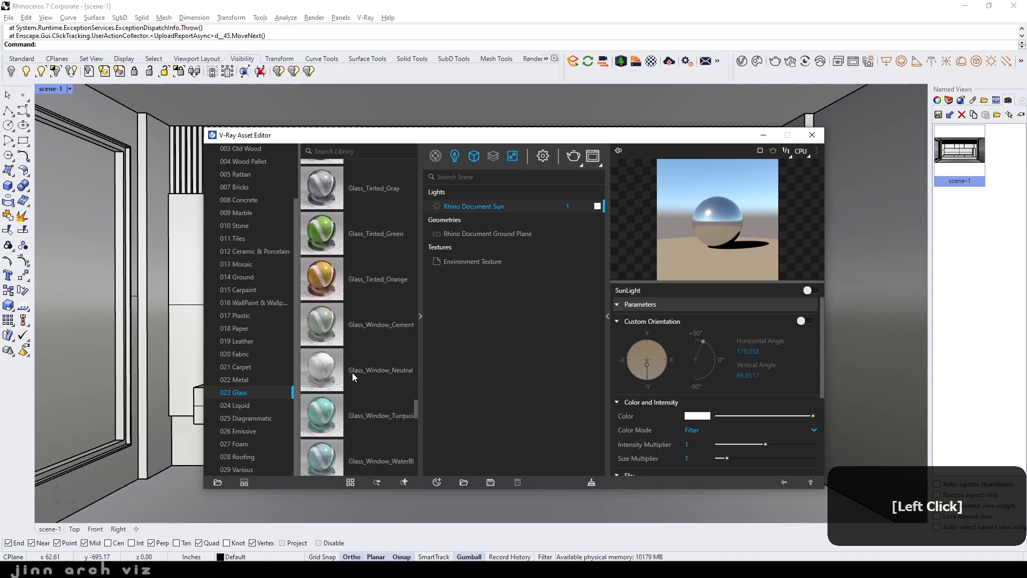
left_click_drag(524, 332, 524, 332)
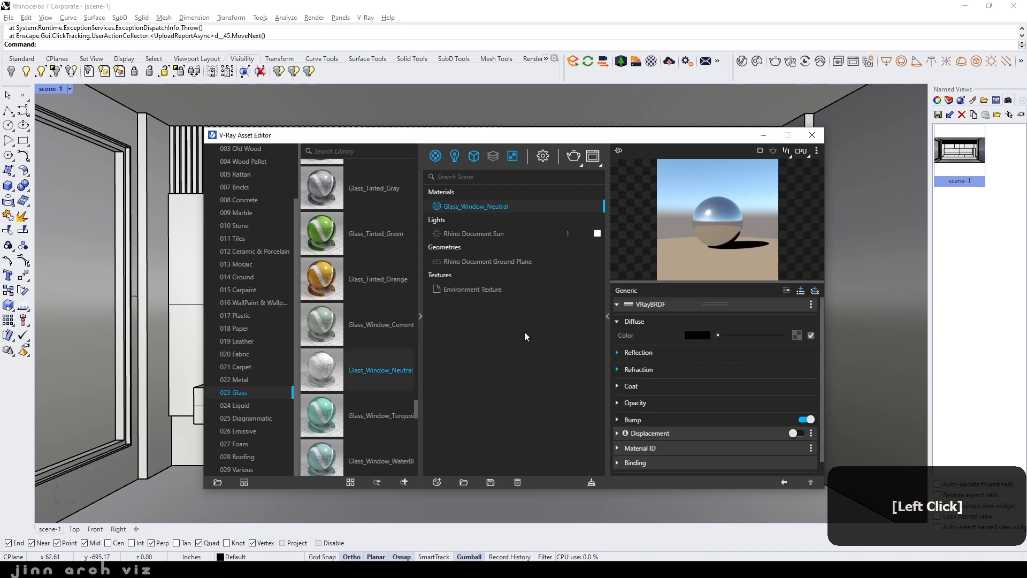
Apply the Glass_Window_Neutral material to the side window's glass pane and close the V-Ray Asset Editor
left_click(91, 280)
right_click(486, 206)
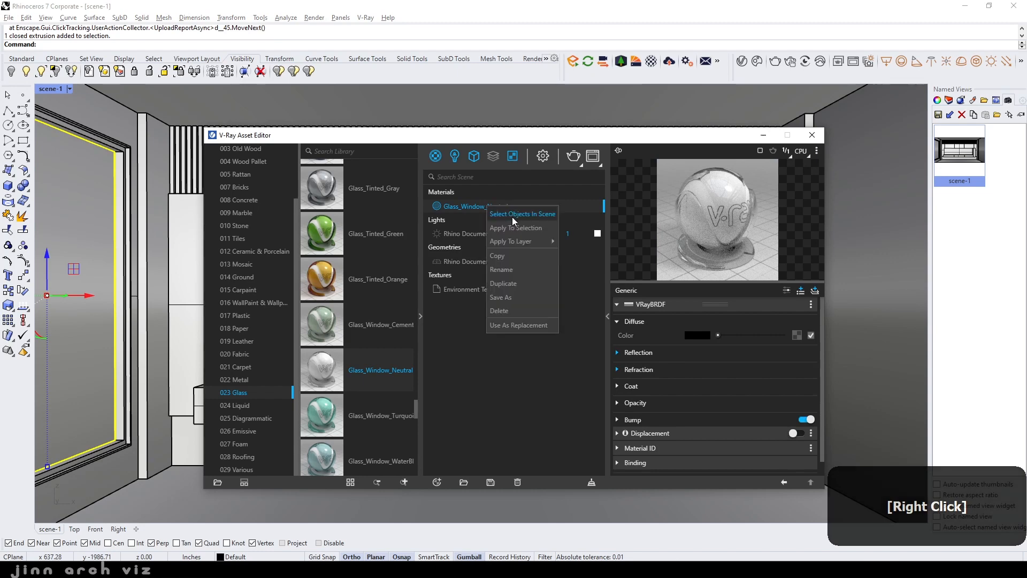
left_click(521, 229)
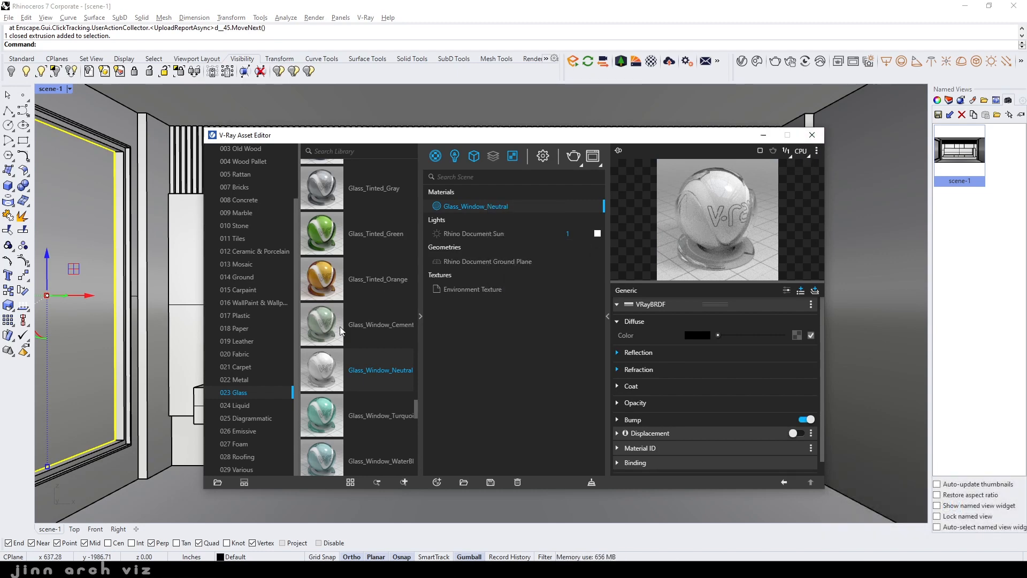
left_click(421, 316)
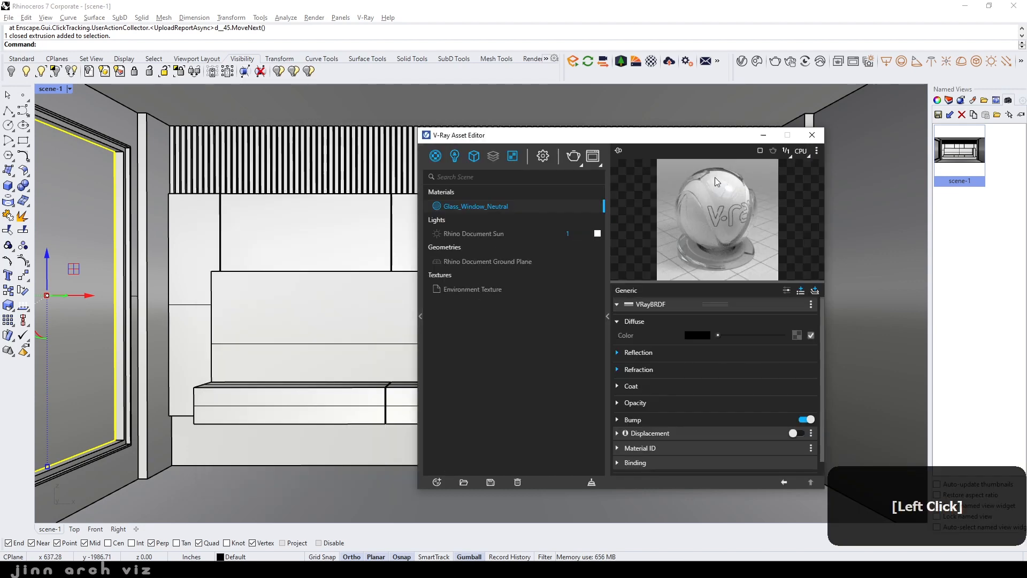
left_click(812, 136)
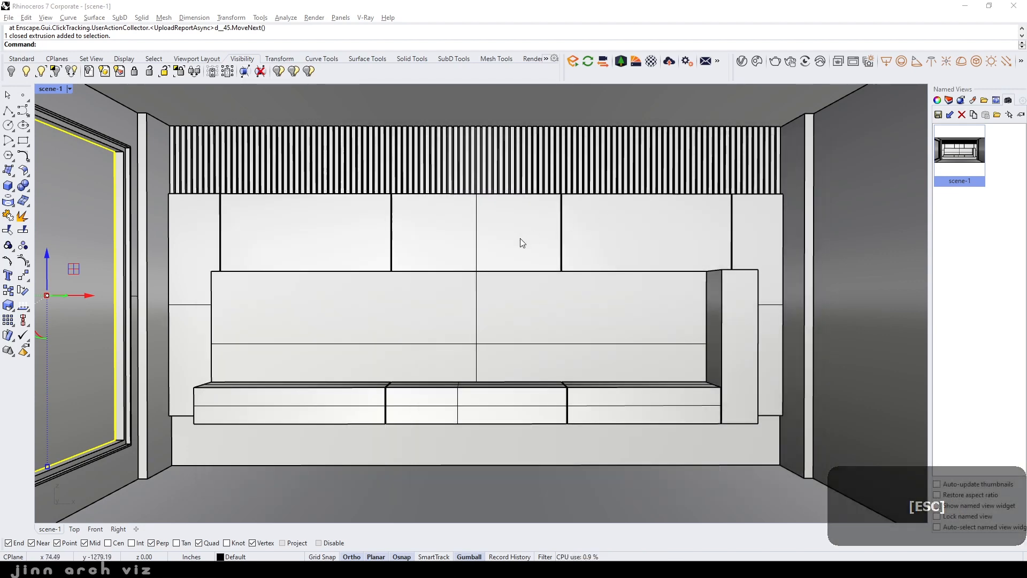
Save the model as int#12 on the Desktop in Rhino 7 3D Models format
key("ctrl+s")
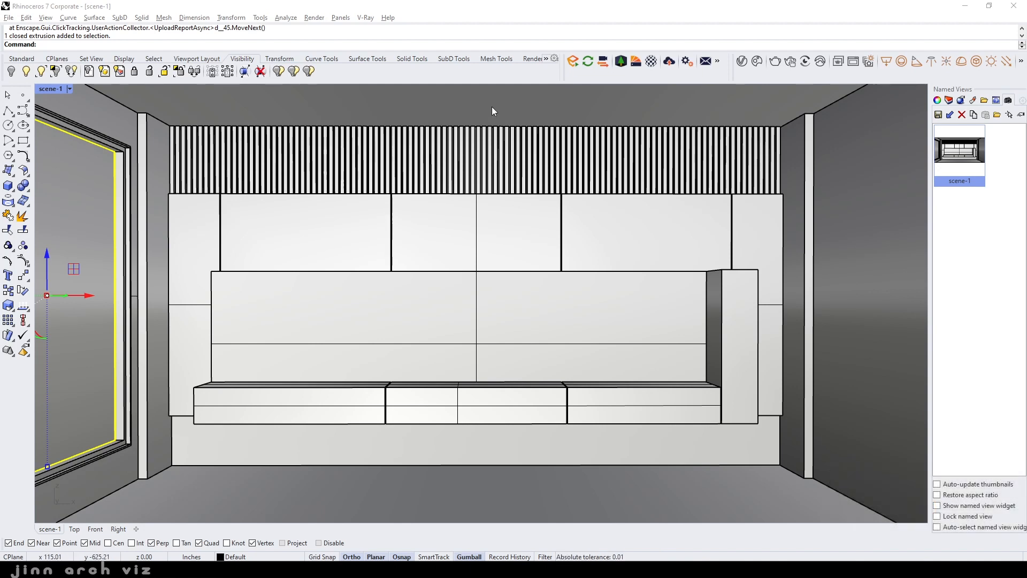
key("Escape")
left_click(495, 7)
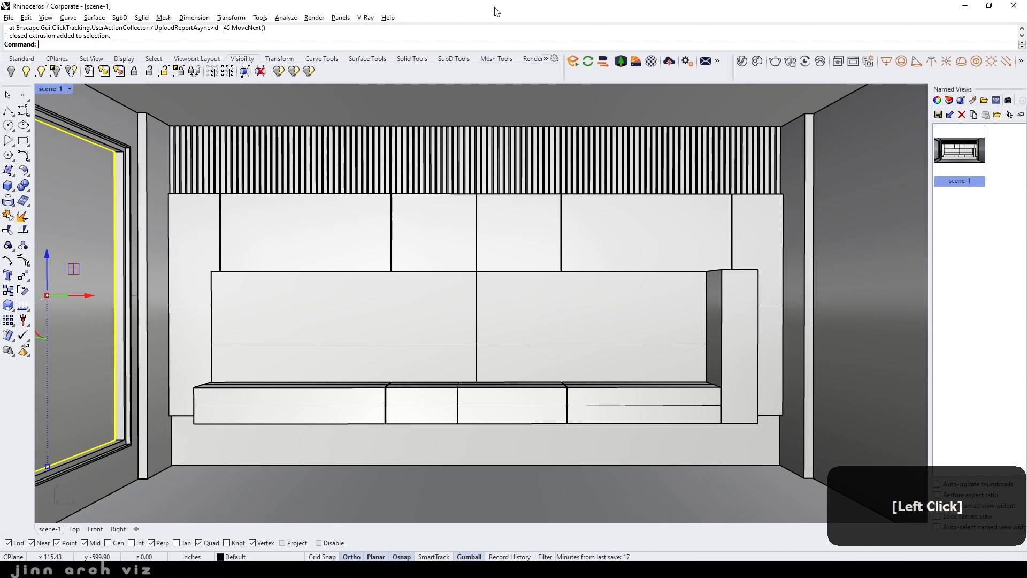
key("ctrl+s")
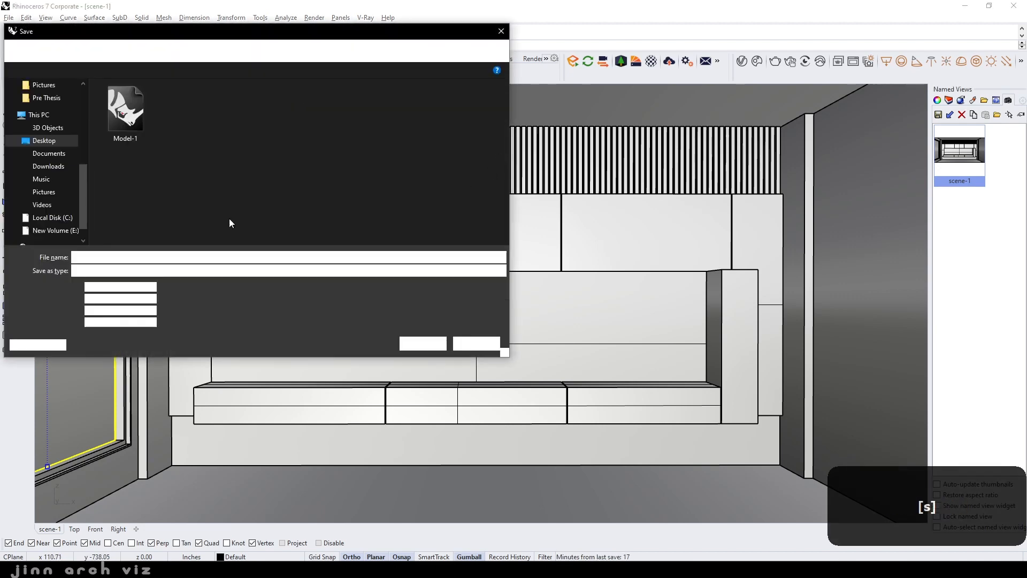
type("sdfsg")
key("BackSpace")
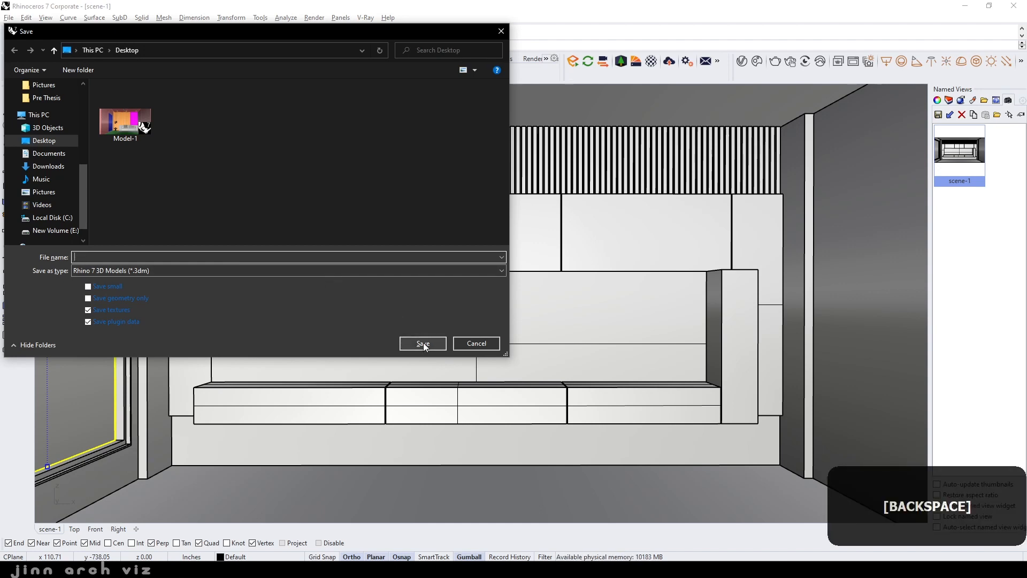
type("int#12")
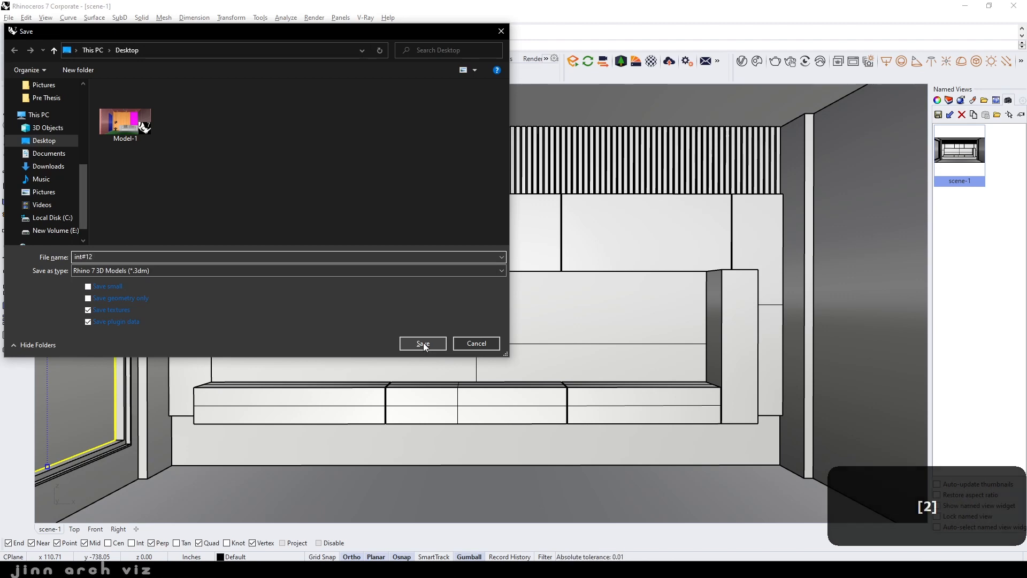
key("Return")
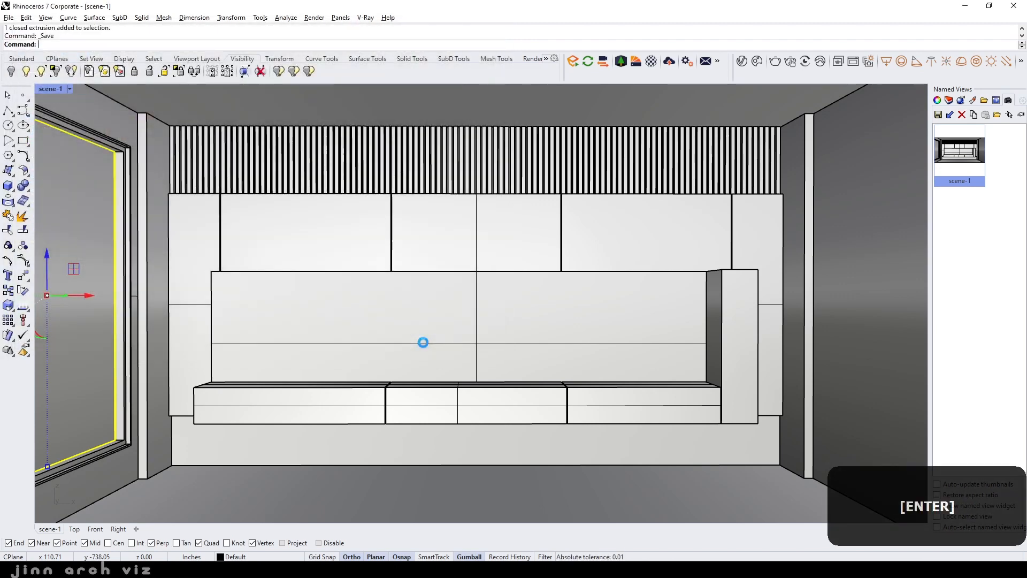
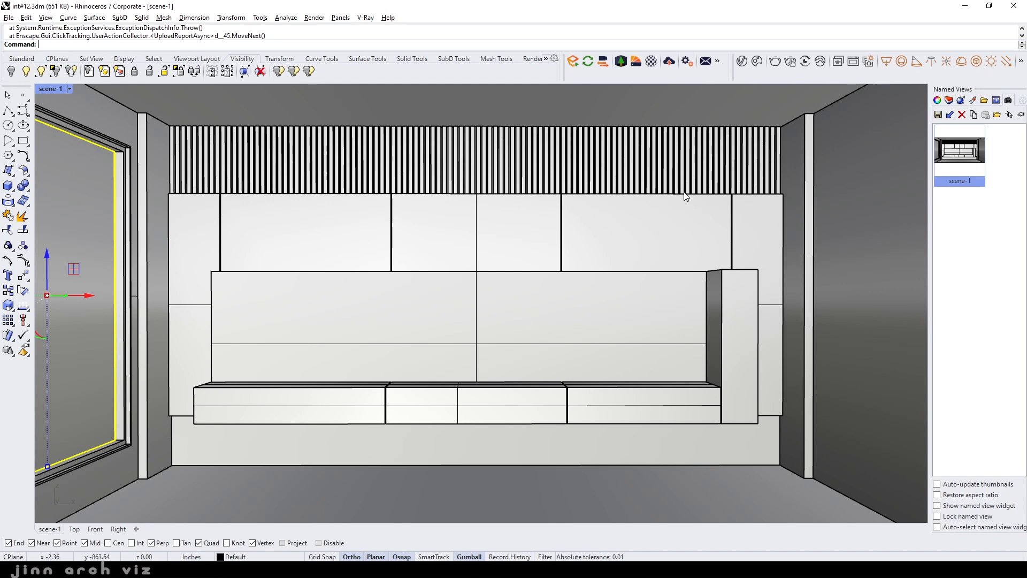
Open the V-Ray render settings and set the progressive render quality to Low
left_click(742, 62)
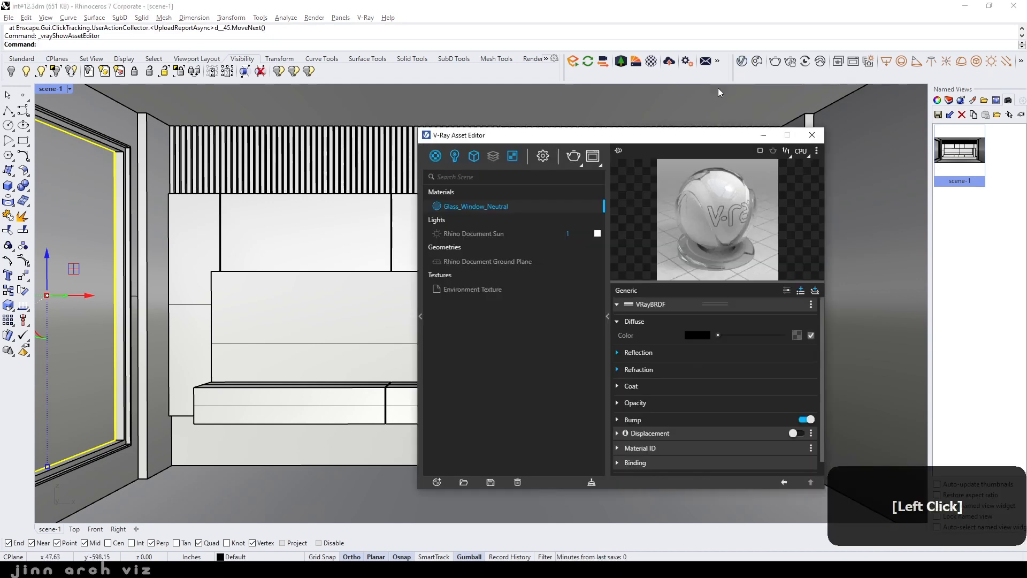
left_click_drag(635, 139, 477, 129)
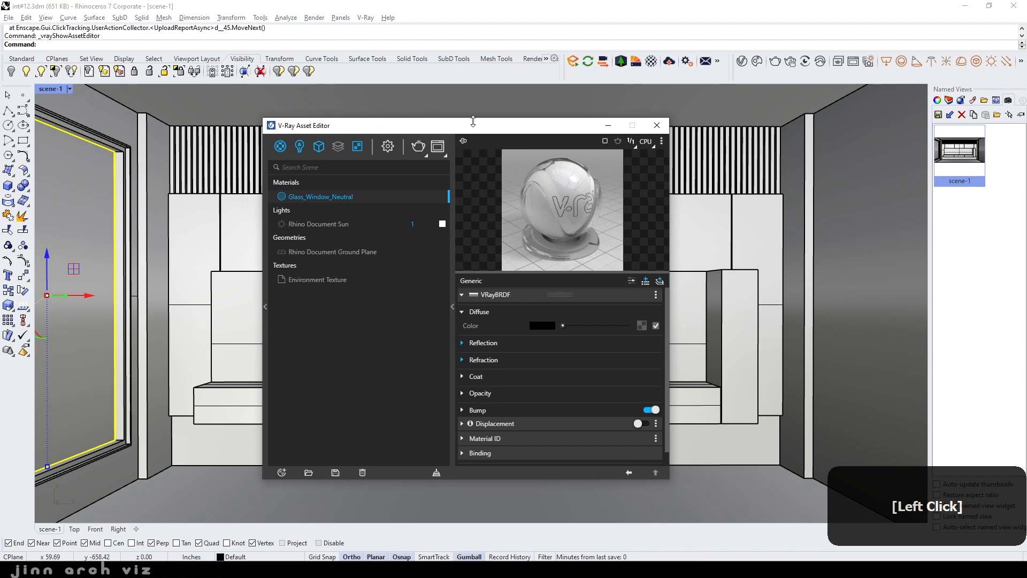
left_click(426, 156)
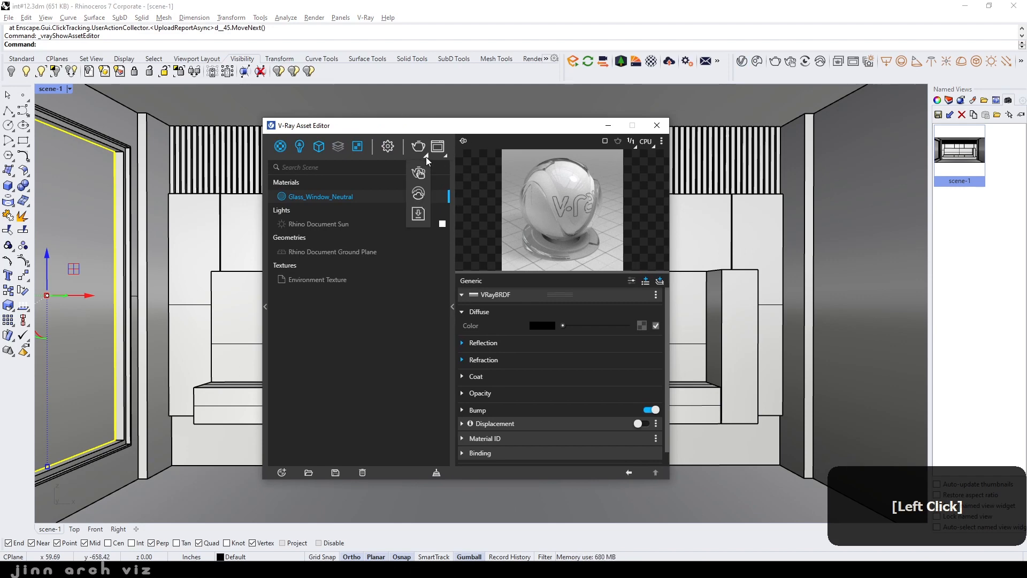
left_click(389, 147)
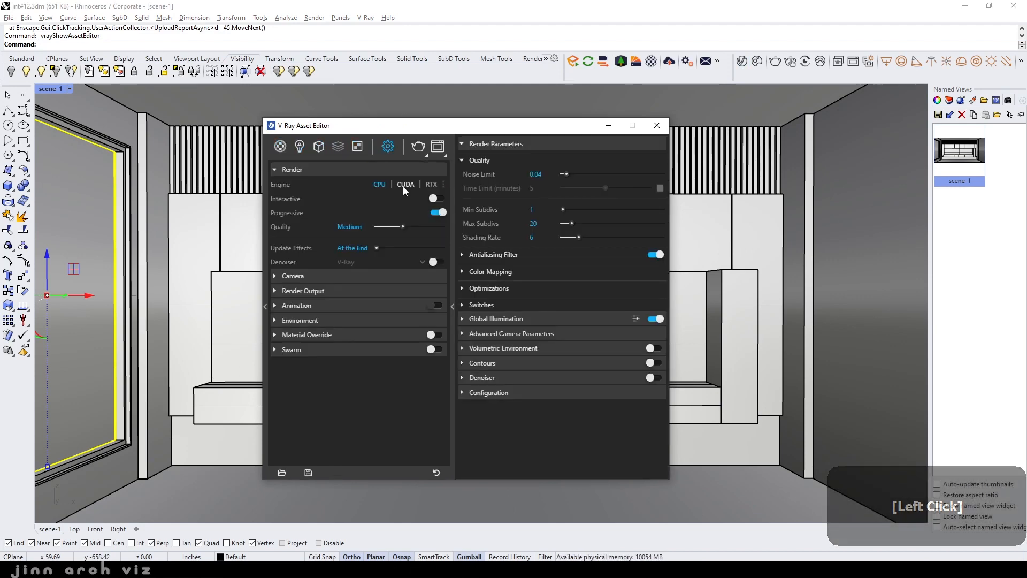
left_click_drag(400, 226, 348, 227)
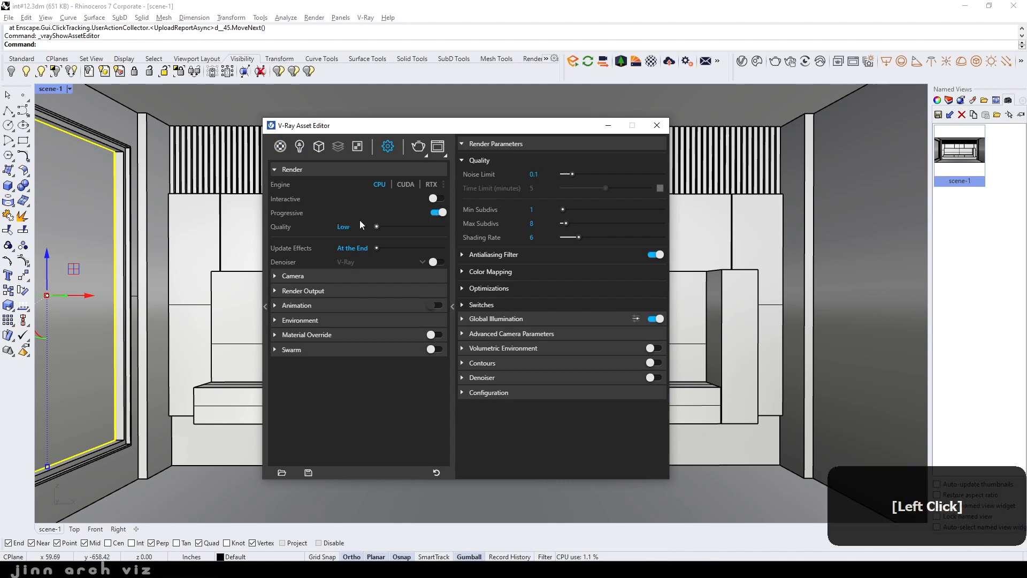
Run an interactive V-Ray test render of scene-1, check the image in a wider frame buffer, stop it and close the V-Ray windows
left_click(425, 157)
left_click(417, 174)
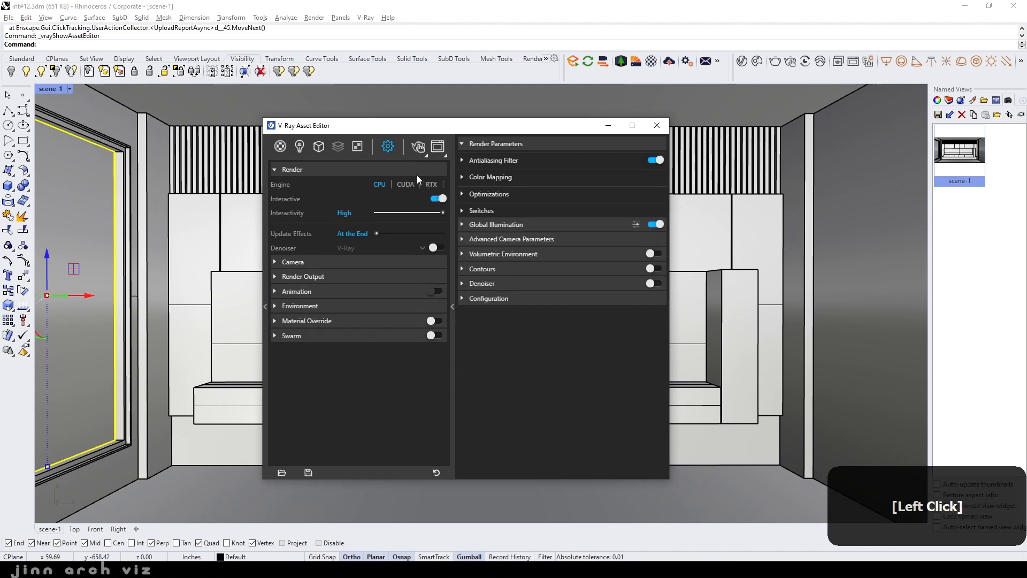
left_click(343, 275)
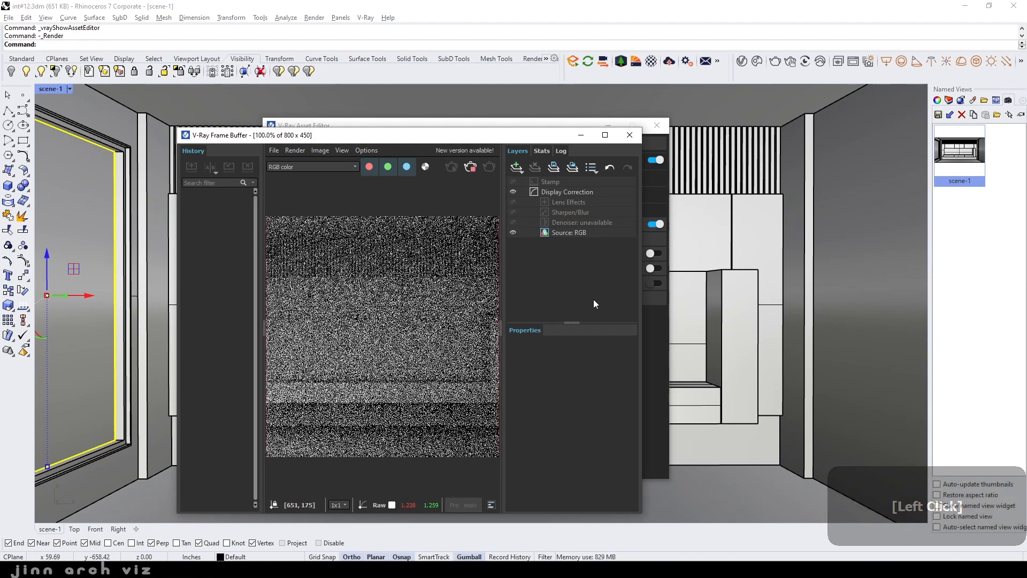
left_click_drag(642, 310, 892, 293)
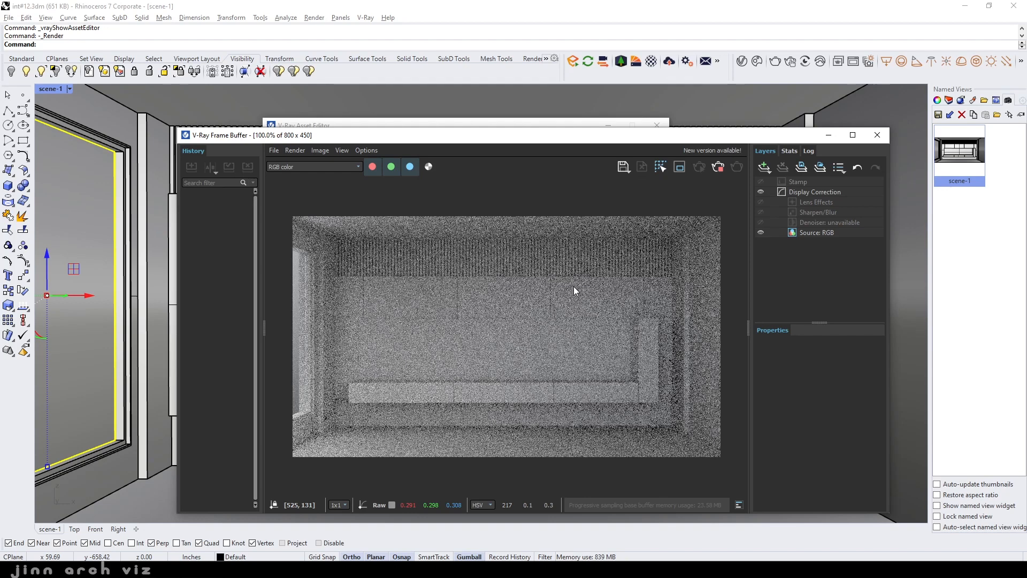
left_click(716, 169)
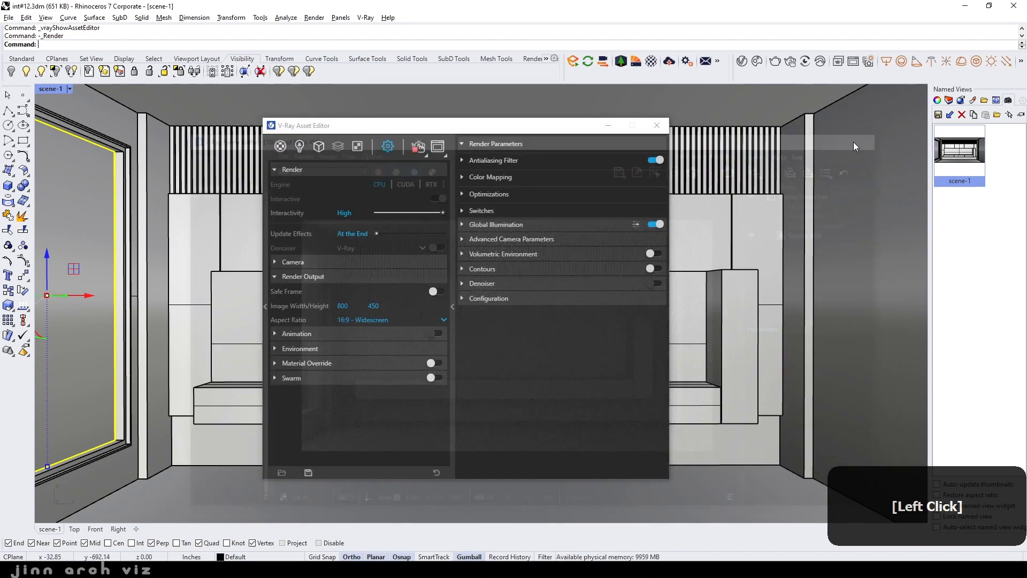
left_click(877, 135)
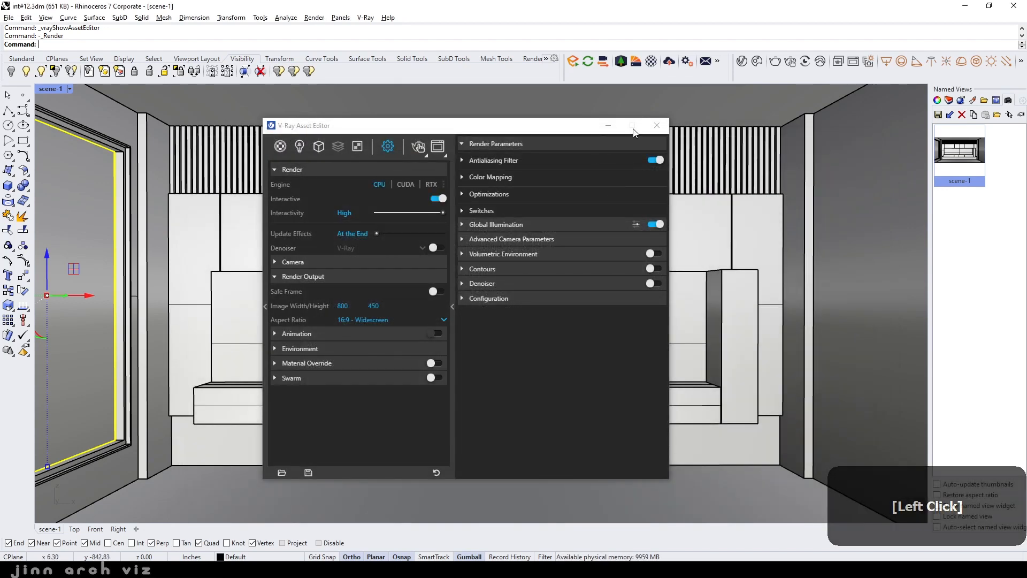
left_click(657, 125)
Draw a 1 inch thick box about 34 inches tall on top of the bench's middle section, spanning that section's width
right_click_drag(550, 243, 495, 283)
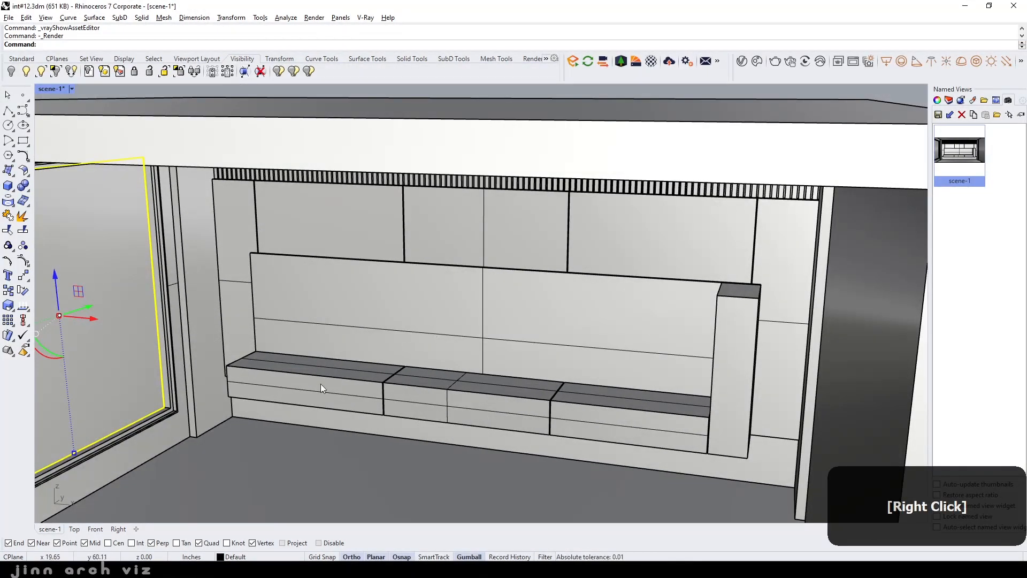
left_click(98, 529)
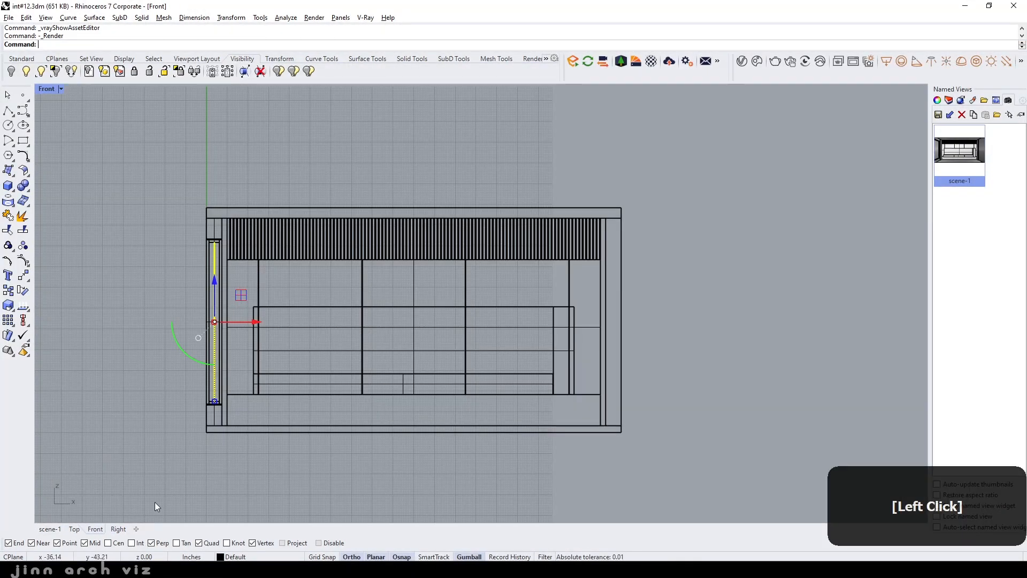
scroll(401, 345, "up", 3)
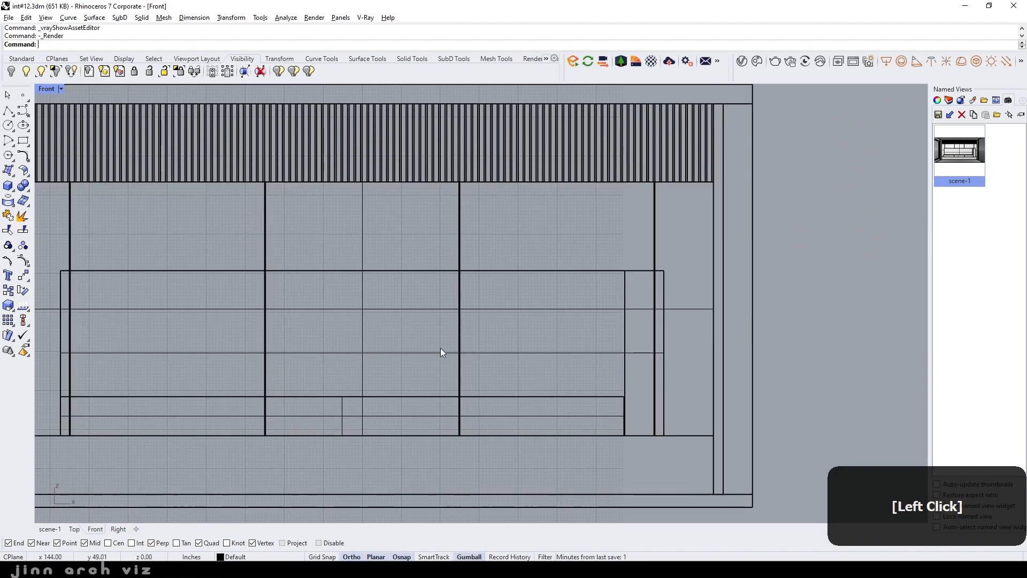
left_click(8, 185)
left_click(266, 397)
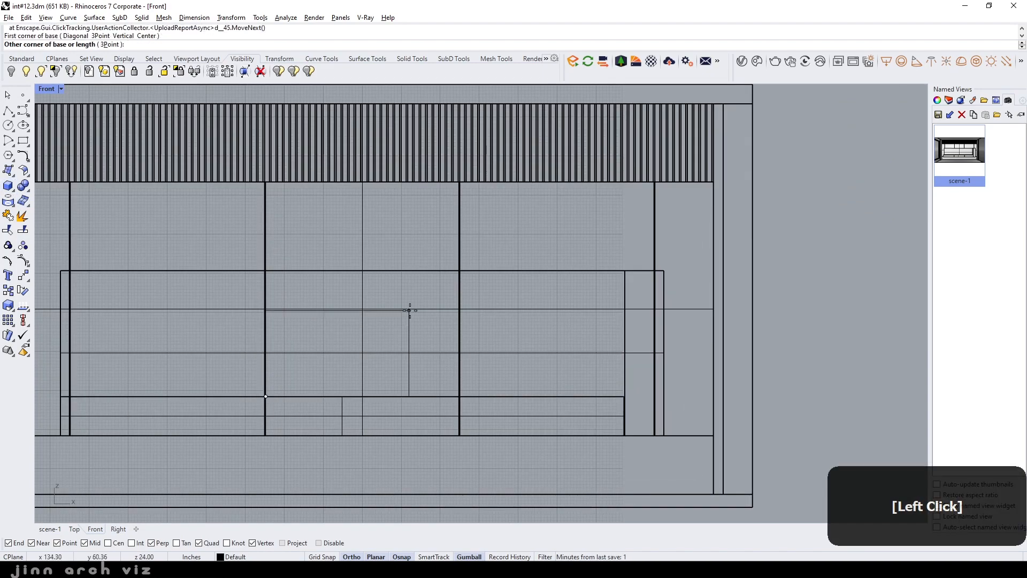
left_click(458, 286)
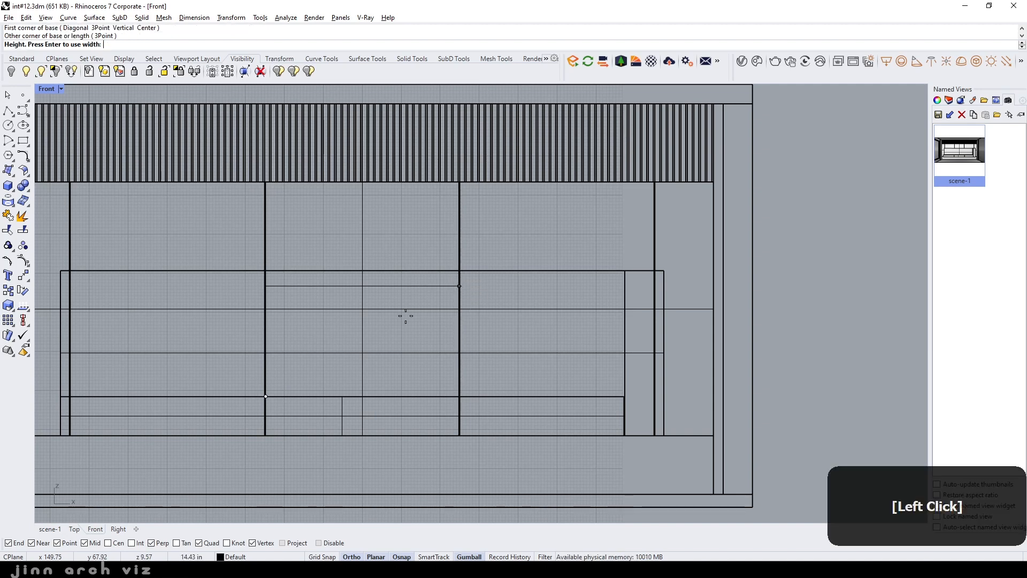
left_click(57, 530)
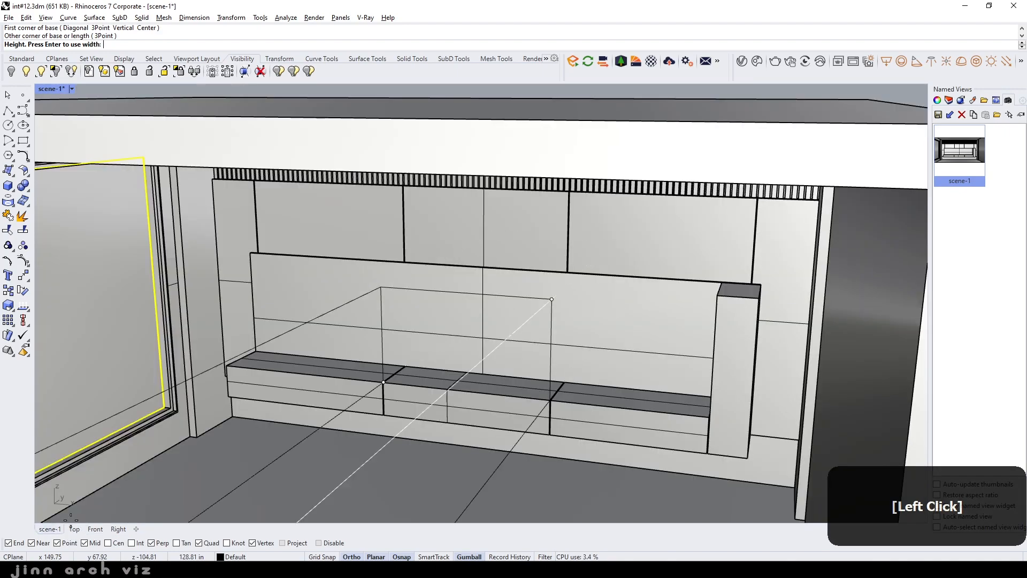
type("1")
key("Return")
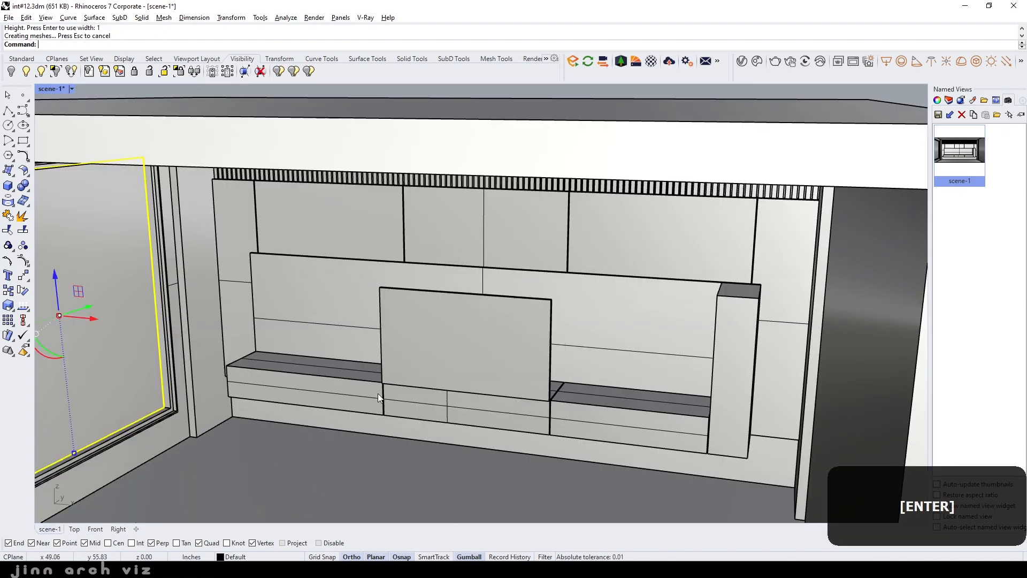
Move the thin box from the bench's front edge to its back edge, snapping its lower corner to the bench joint
left_click(486, 365)
mouse_move(548, 341)
right_mouse_down()
mouse_move(520, 338)
mouse_move(538, 342)
right_mouse_up()
scroll(583, 401, "up", 11)
type("mo")
key("space")
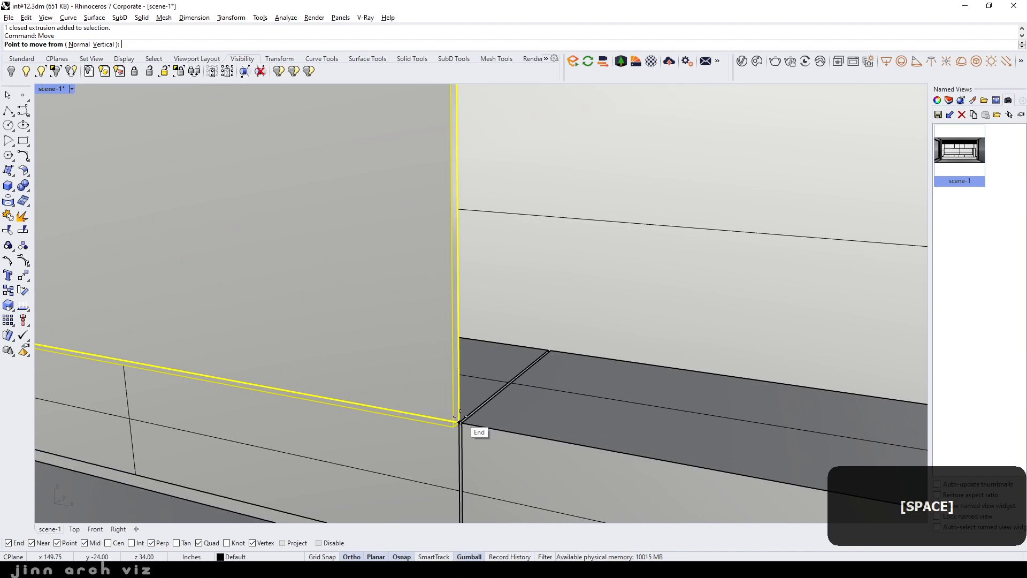
left_click(460, 423)
left_click(541, 348)
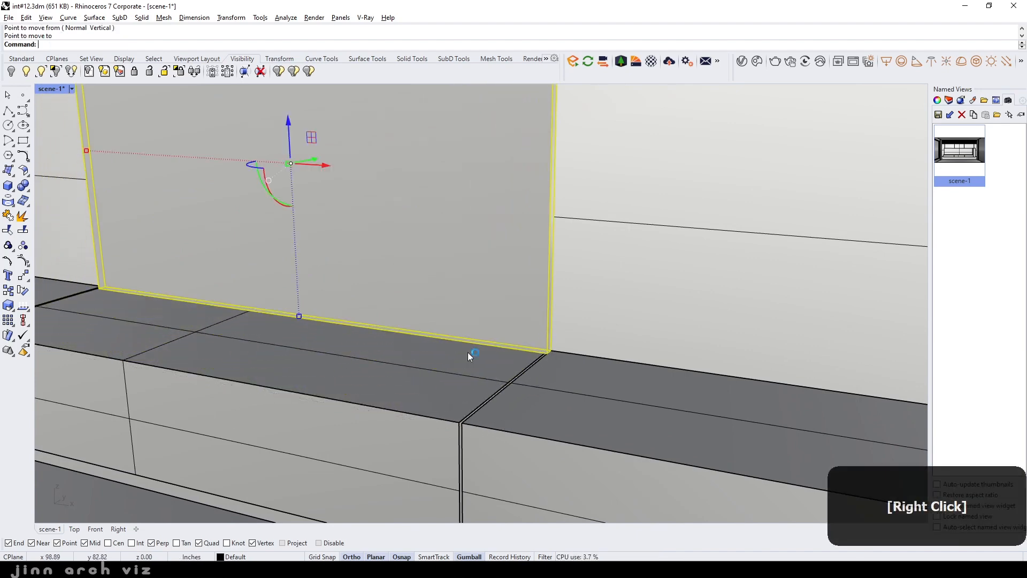
right_click_drag(470, 355, 509, 339)
Shift the thin box slightly in the negative X direction to centre it on the feature wall's middle line
left_click(96, 529)
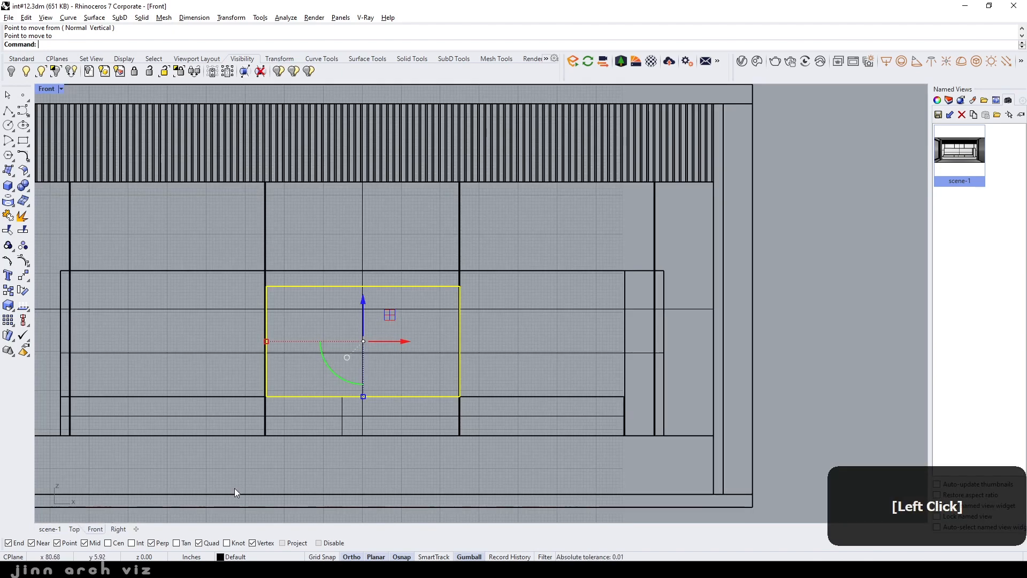
scroll(255, 304, "up", 4)
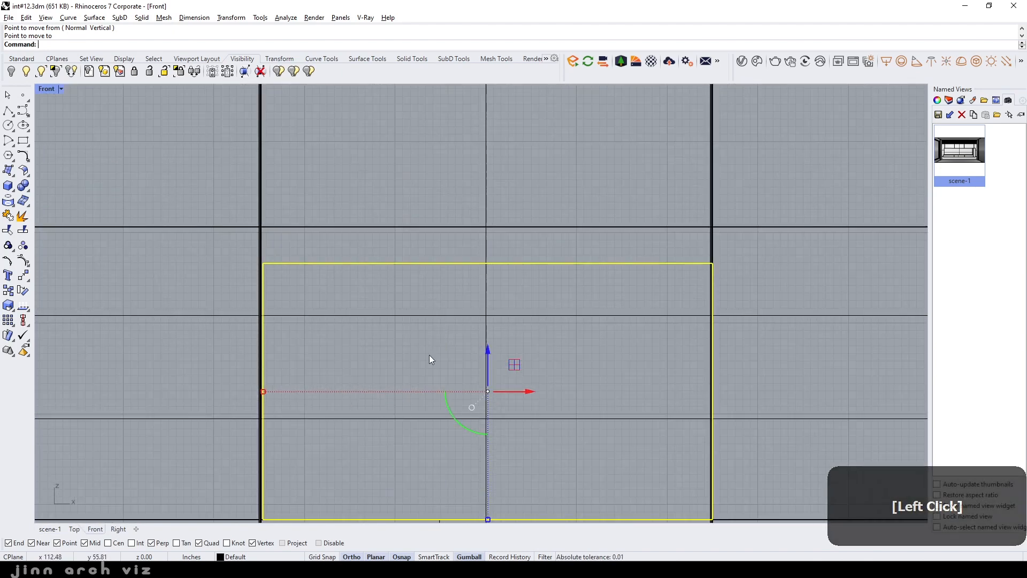
scroll(531, 392, "up", 3)
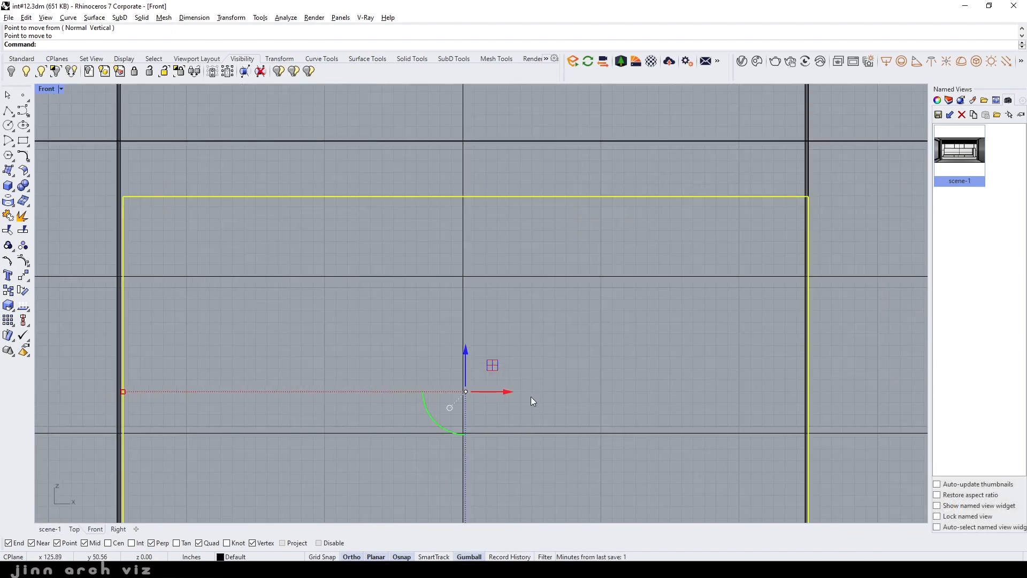
left_click(509, 394)
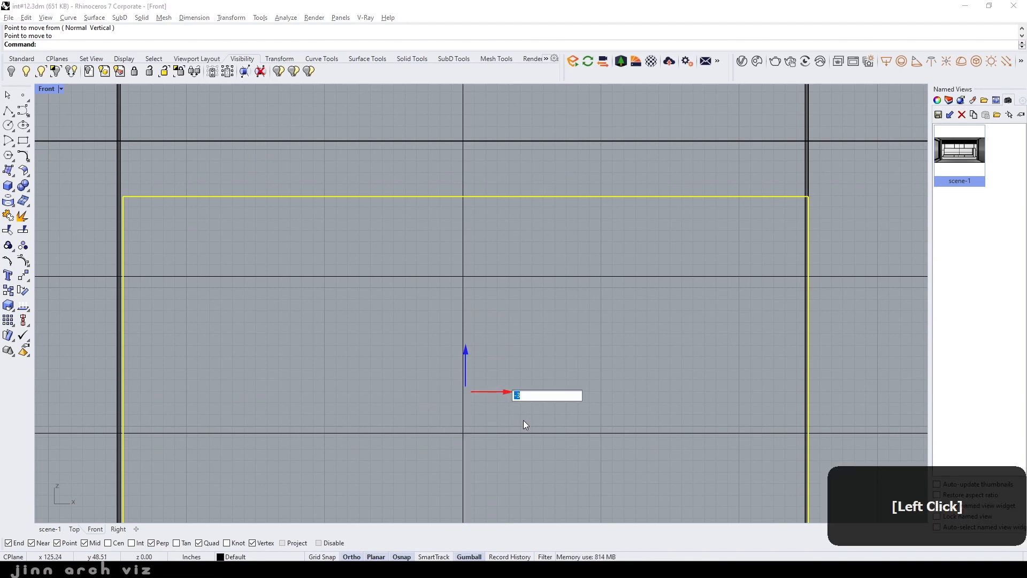
type("-")
type("5")
key("Return")
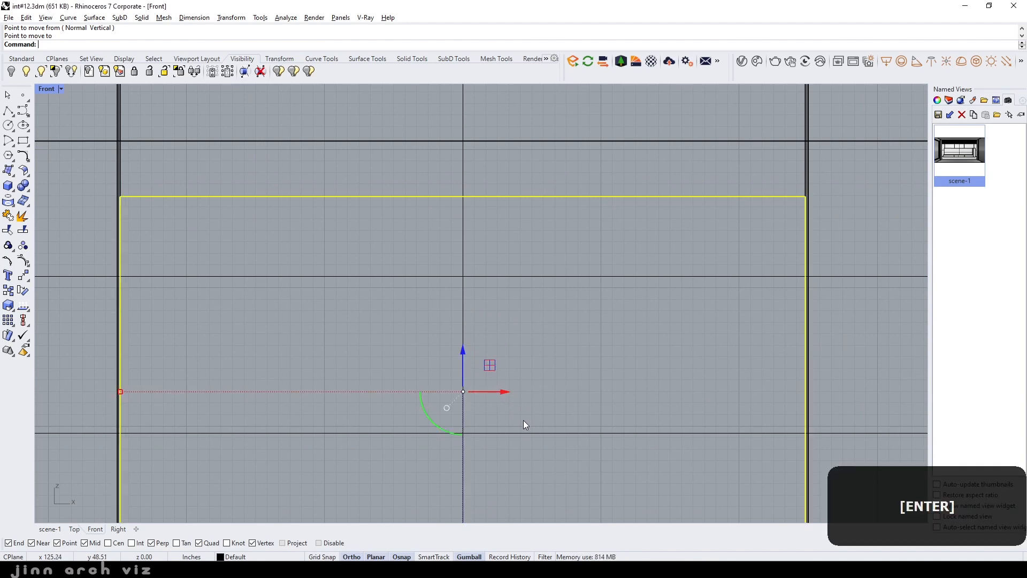
key("Escape")
scroll(460, 354, "up", 5)
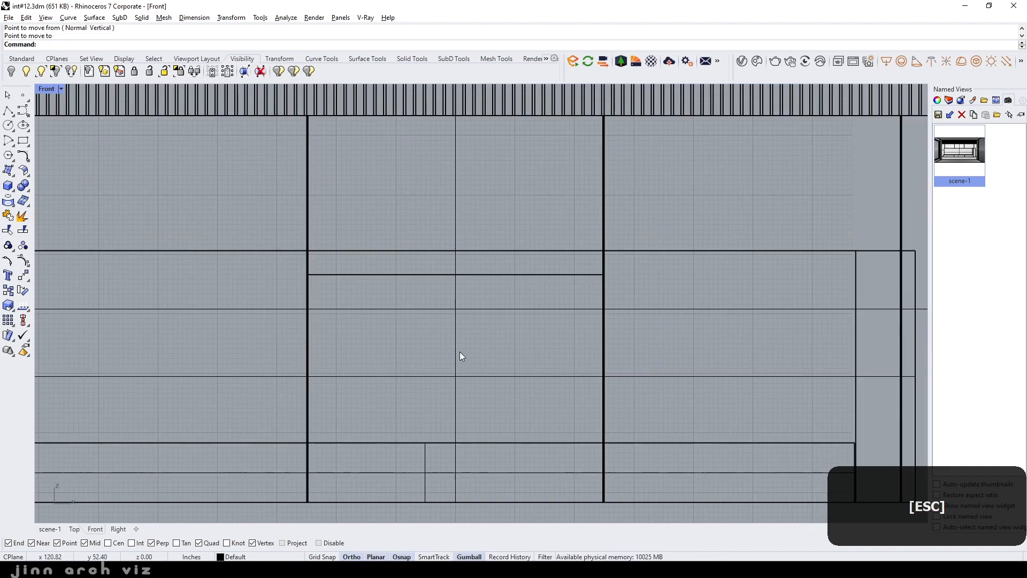
Draw a rectangular light about 92 by 92 inches over the side window opening from outside, snapping its corners to the window frame
left_click(49, 529)
right_click_drag(477, 409, 477, 374)
scroll(326, 361, "down", 5)
scroll(324, 358, "down", 4)
right_click_drag(294, 355, 415, 381)
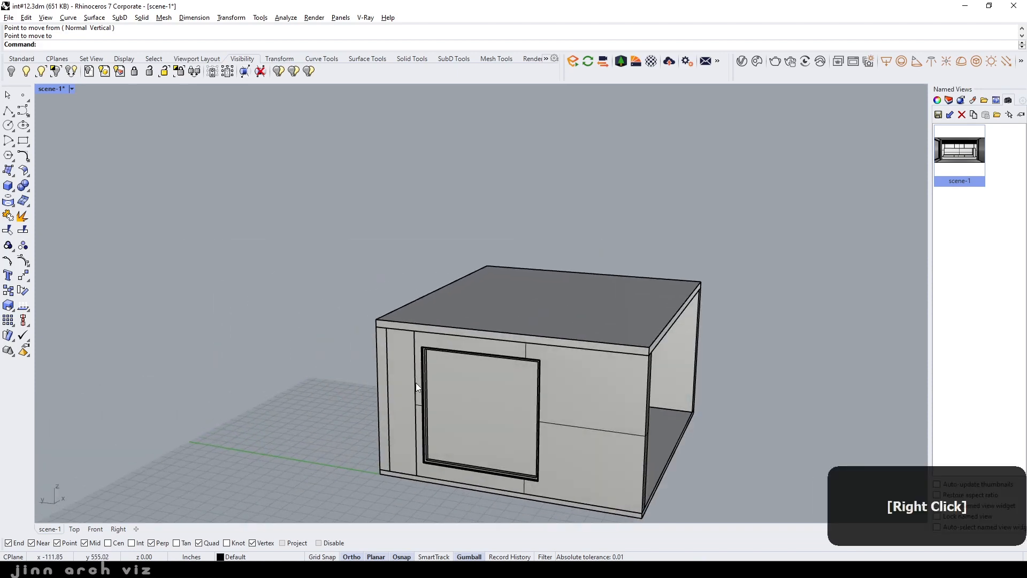
scroll(390, 413, "down", 4)
right_click_drag(389, 414, 420, 415)
scroll(507, 456, "up", 6)
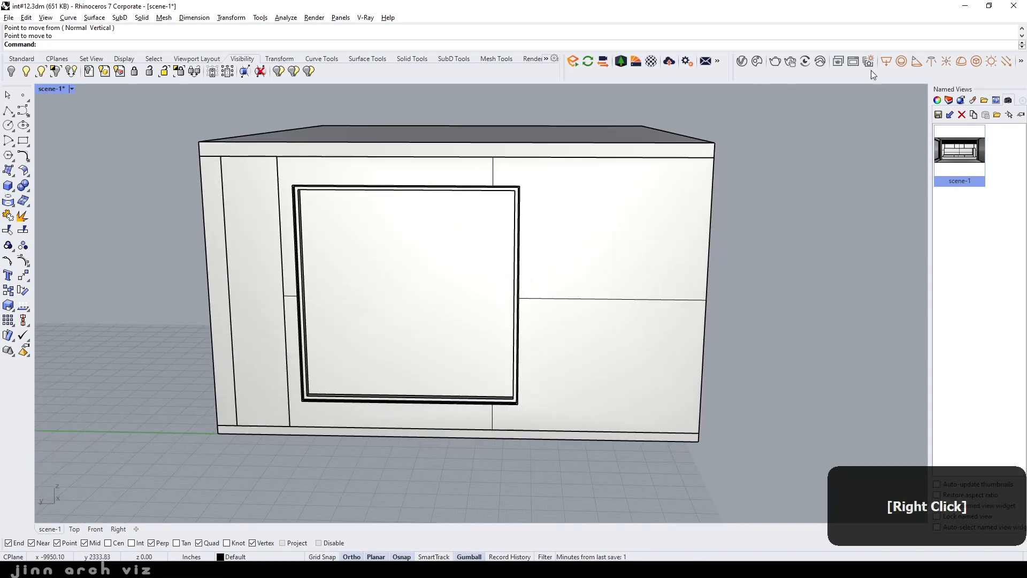
left_click(854, 65)
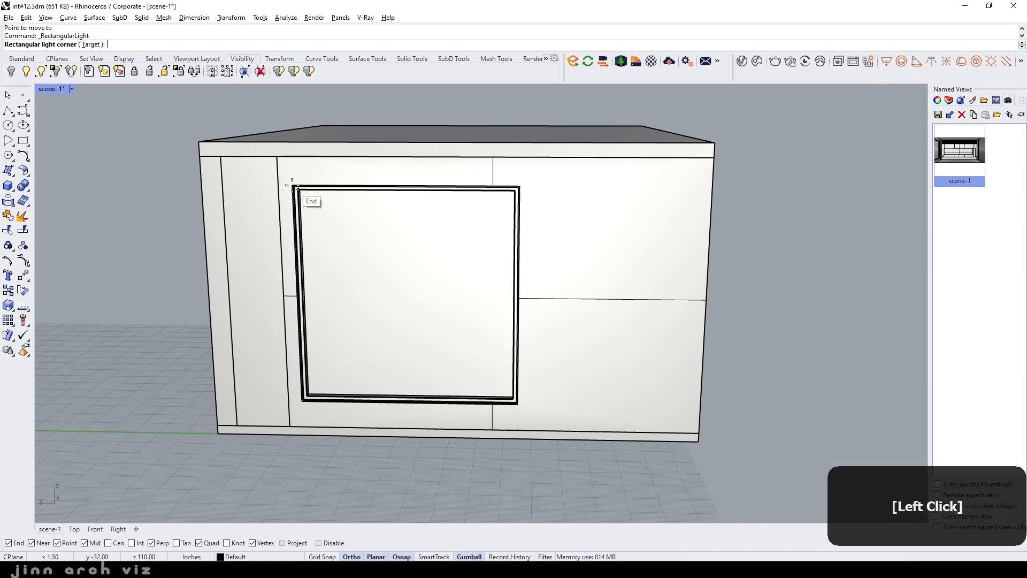
scroll(295, 188, "up", 4)
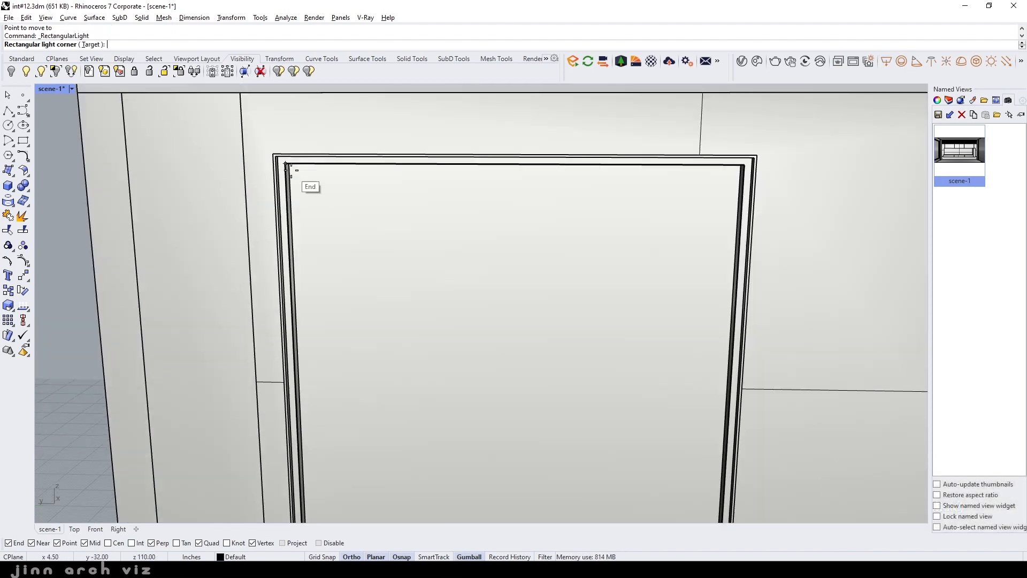
left_click(286, 164)
left_click(746, 165)
scroll(679, 298, "down", 5)
left_click(713, 374)
Rotate the rectangular light 180 degrees about its vertical axis so that it points into the room
right_click_drag(657, 329, 584, 336)
scroll(382, 317, "up", 6)
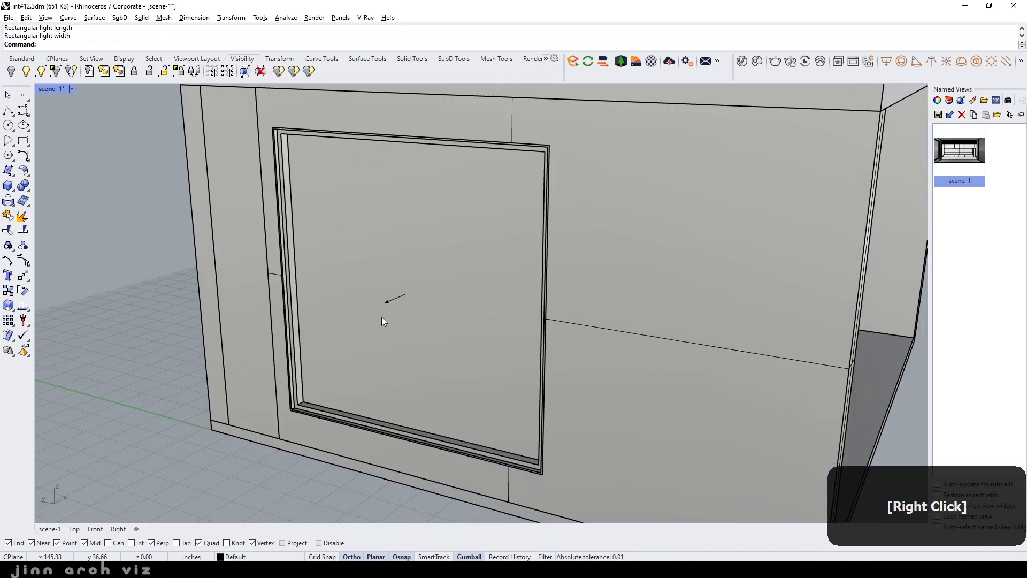
left_click(391, 293)
left_click(432, 298)
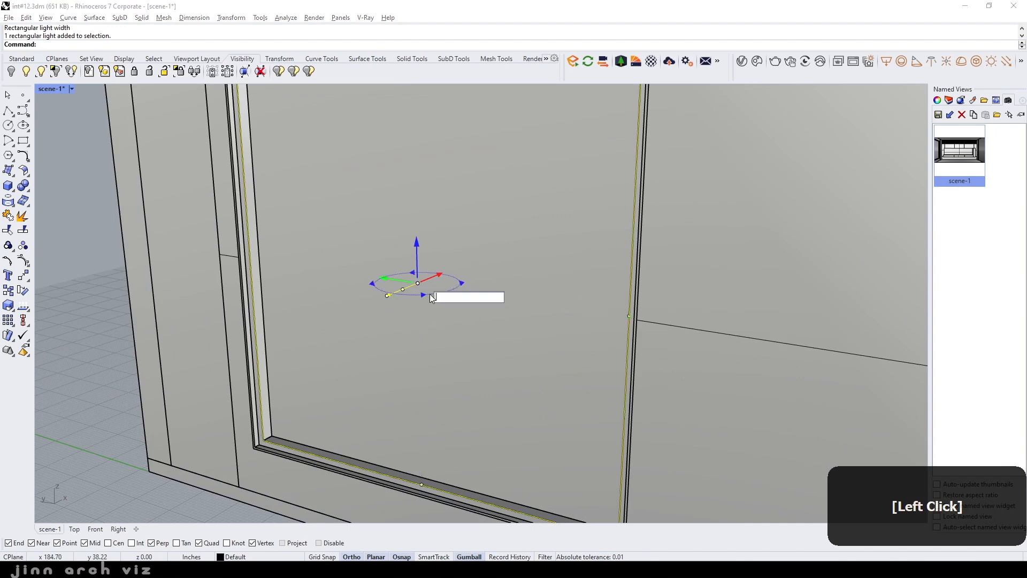
type("180")
key("Return")
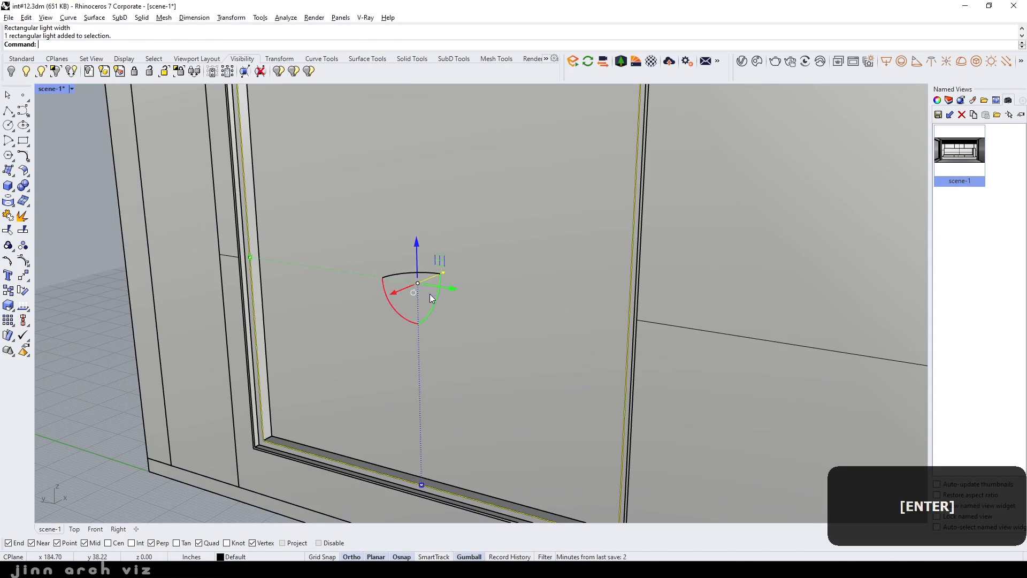
Turn off Ortho so that the selected rectangular light can be rotated by a free angle
scroll(432, 316, "down", 6)
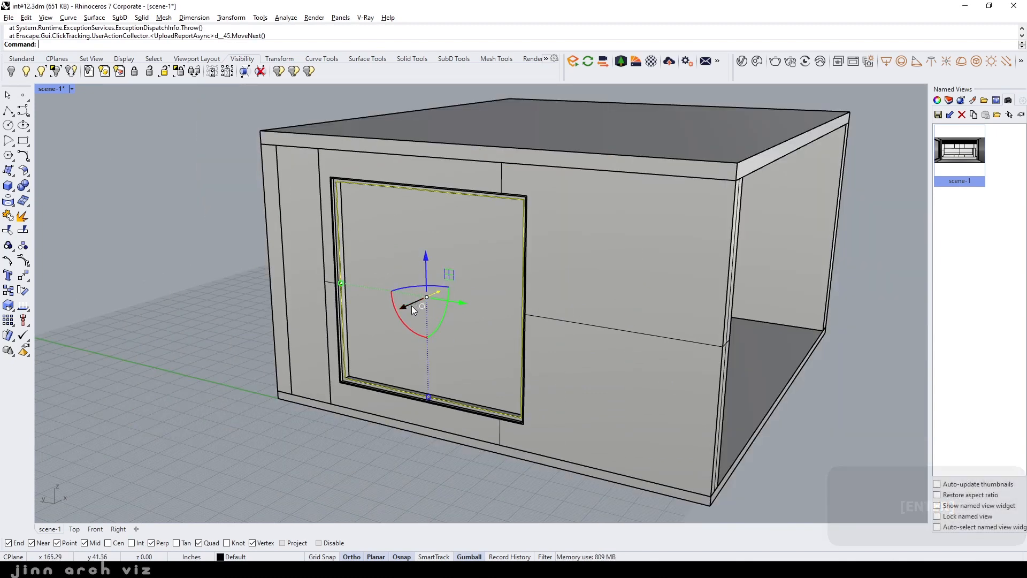
left_click_drag(416, 332, 410, 329)
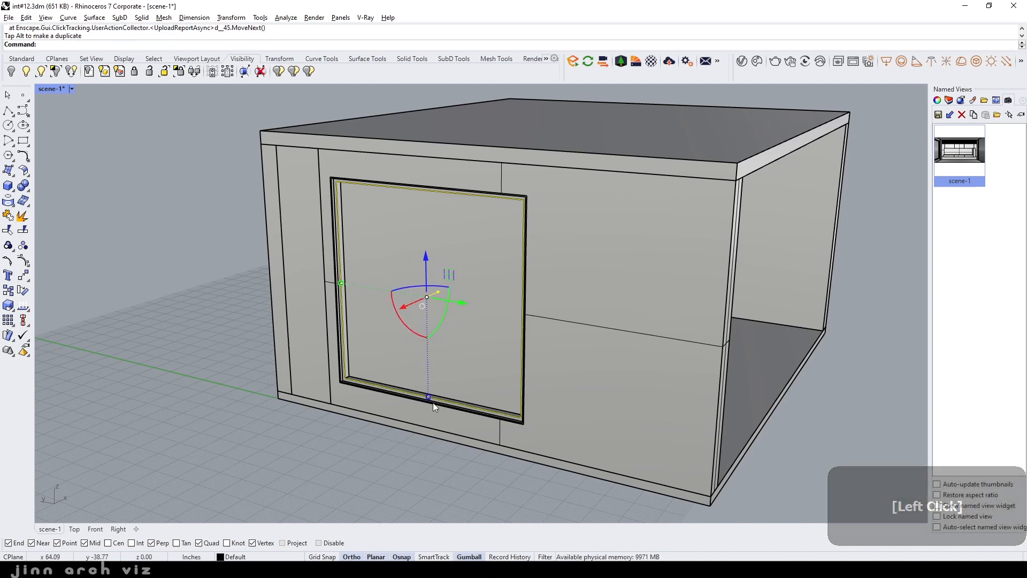
left_click(352, 557)
right_click_drag(398, 487, 370, 447)
scroll(303, 314, "up", 3)
left_click_drag(335, 310, 327, 304)
key("ctrl+z")
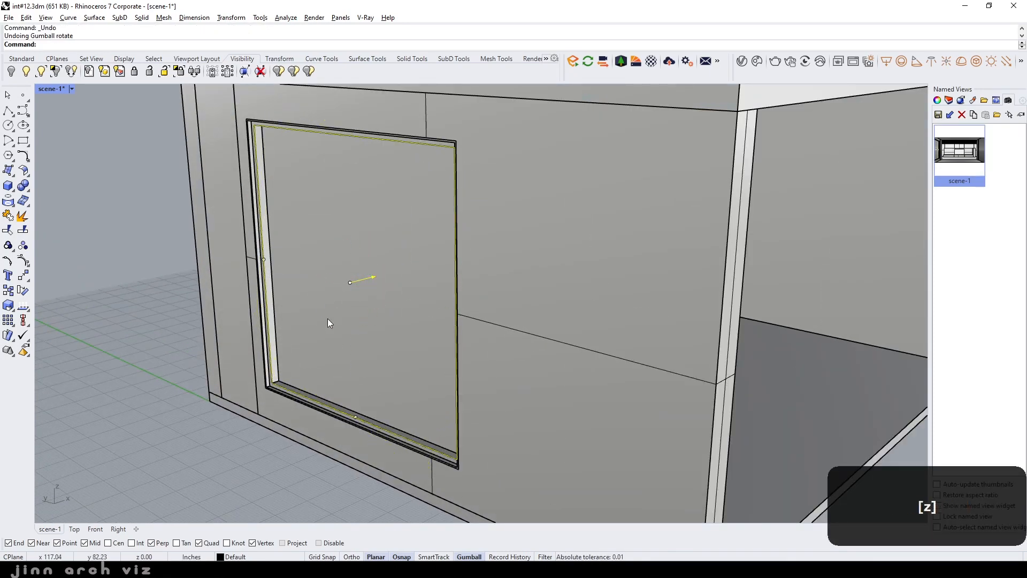
Tilt the rectangular light to aim down into the room and move its upper corner to the window frame's upper corner
right_click_drag(358, 331, 262, 326)
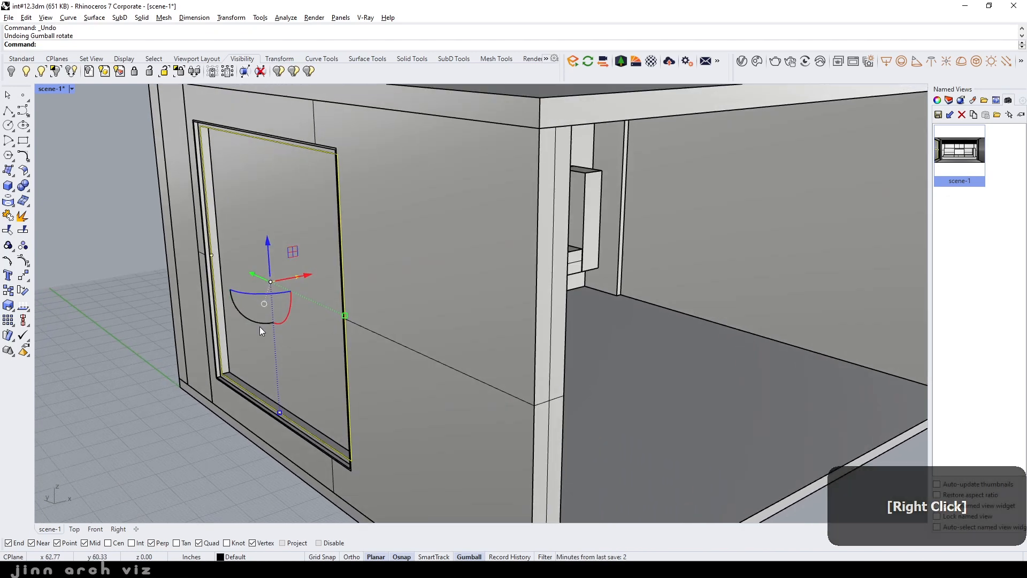
left_click_drag(261, 323, 256, 315)
key("m")
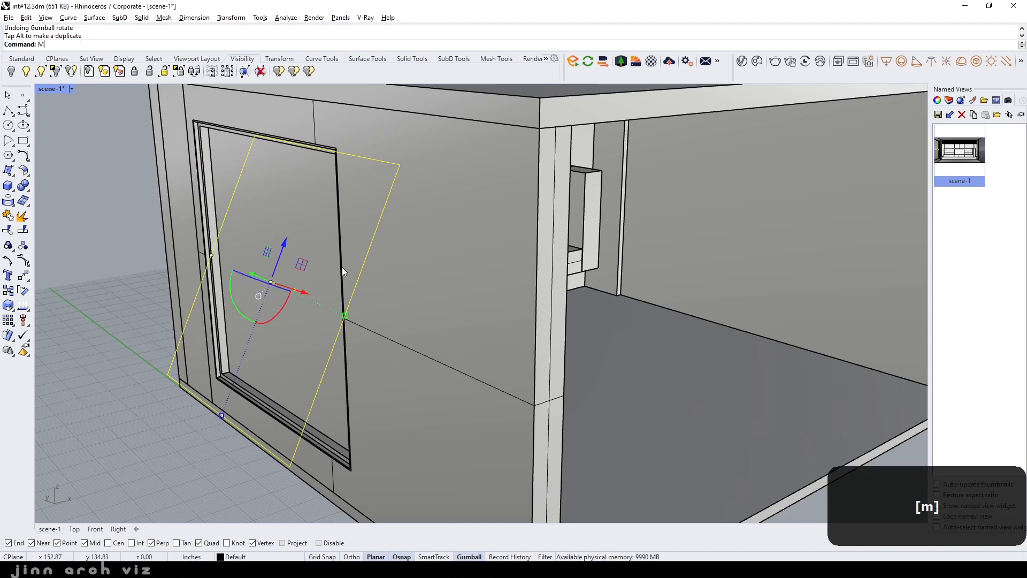
key("space")
left_click(398, 164)
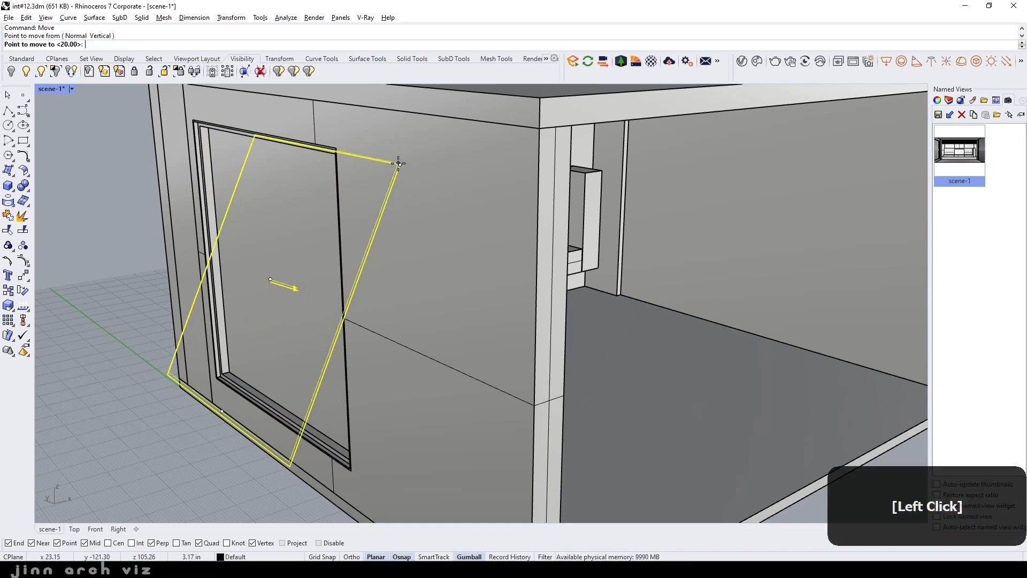
right_click_drag(323, 167, 362, 175)
scroll(578, 240, "up", 8)
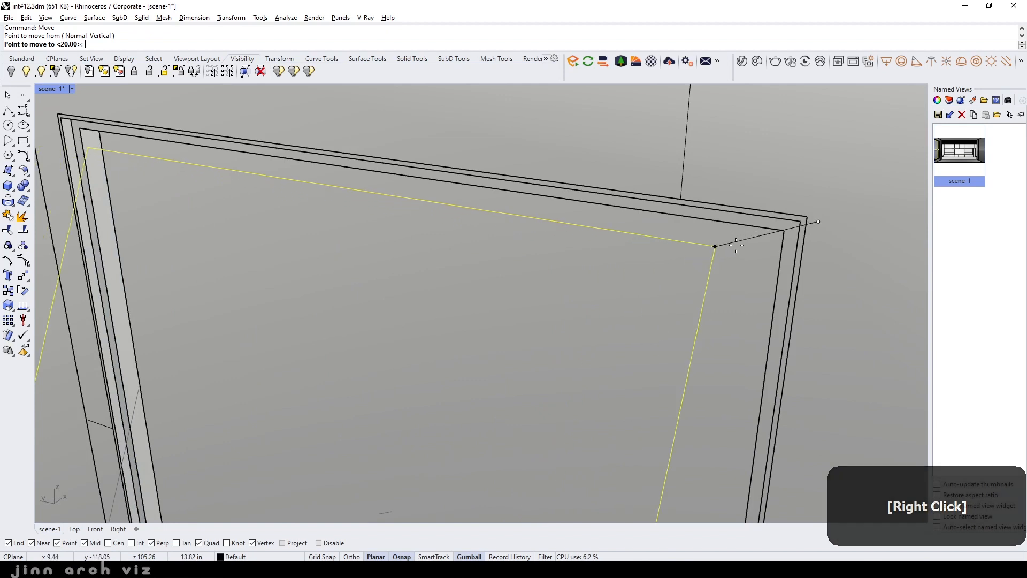
left_click(800, 247)
Restore the scene-1 named view and start an interactive V-Ray render
scroll(566, 222, "down", 3)
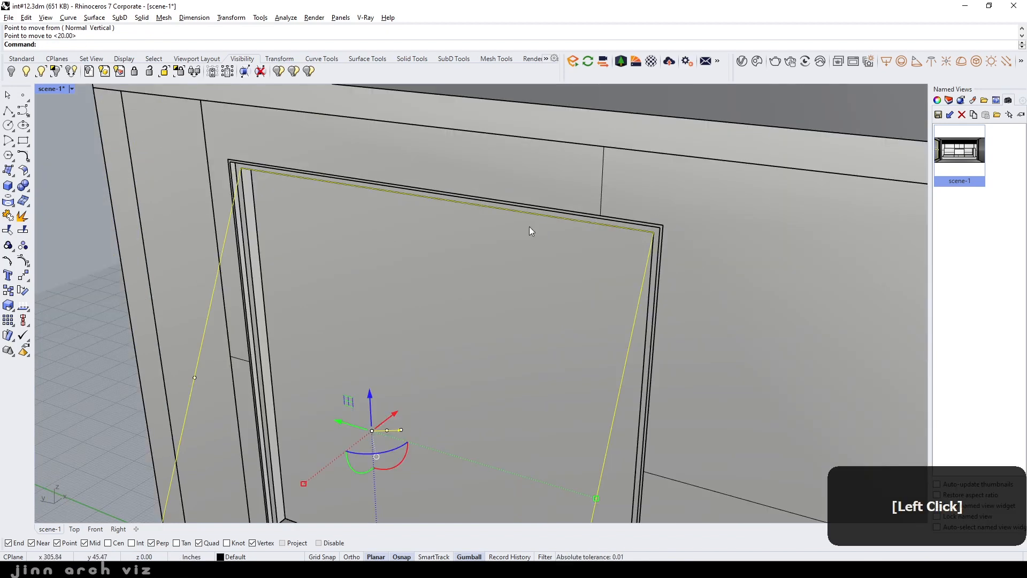
double_click(973, 152)
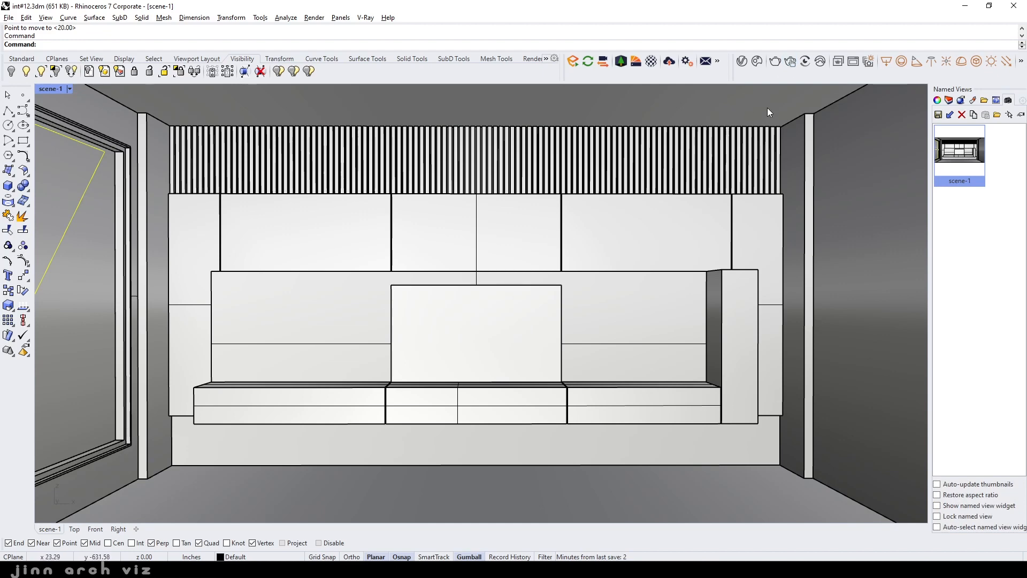
left_click(791, 61)
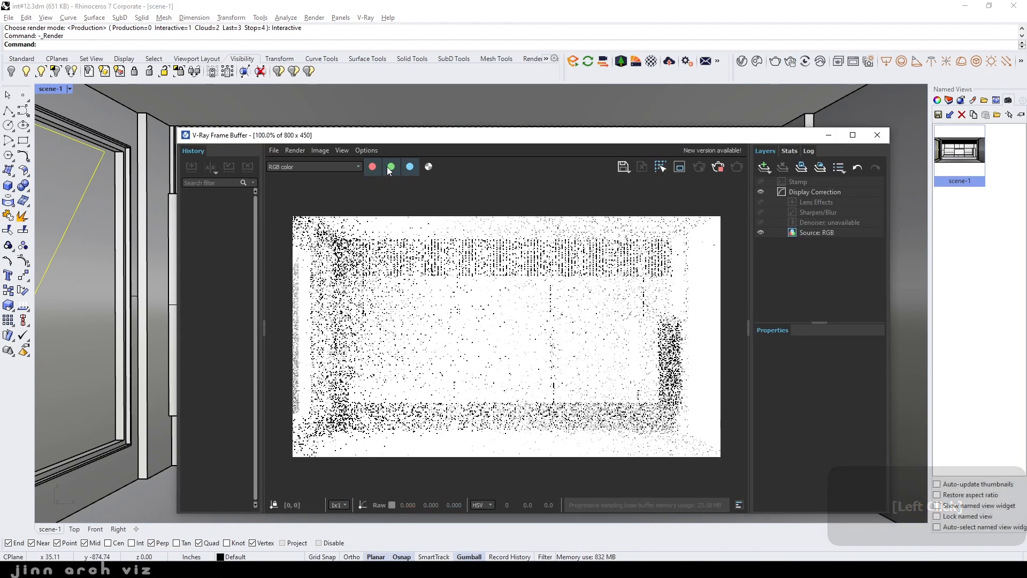
Set the rectangle light's intensity to 5 in the V-Ray Asset Editor
left_click(743, 62)
left_click_drag(459, 131, 269, 171)
type("5")
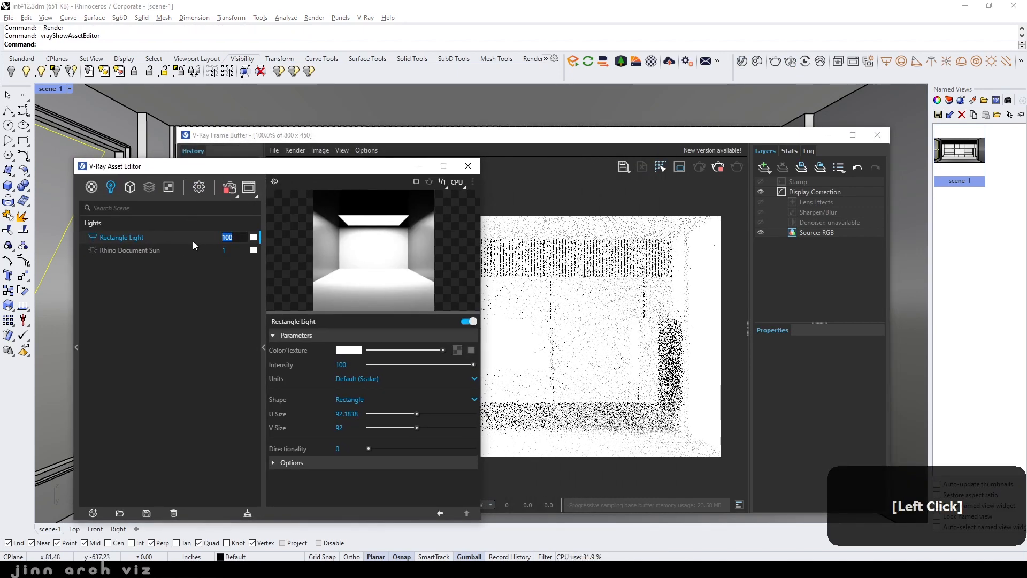
key("Return")
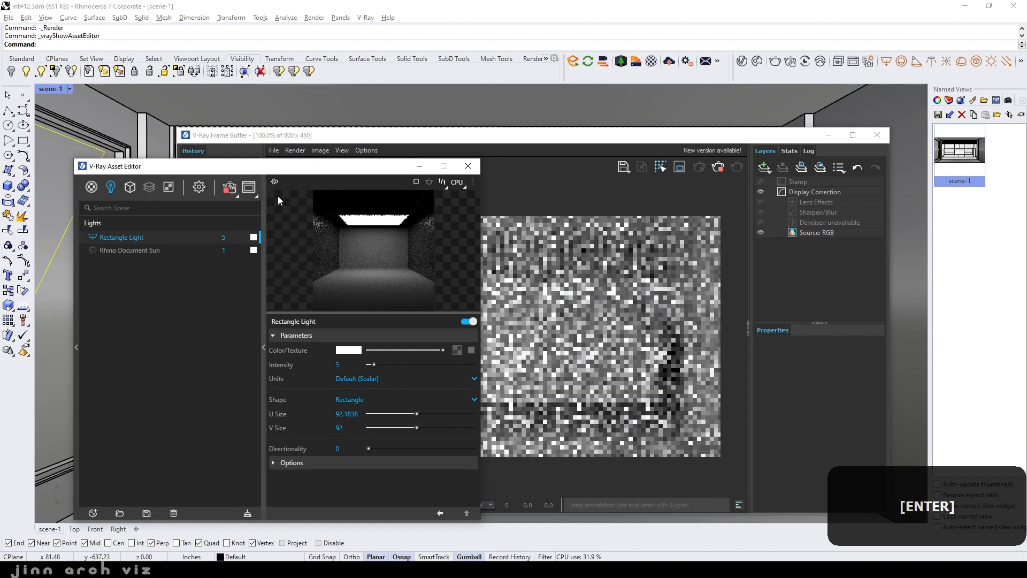
Arrange the Asset Editor and frame buffer side by side and set the rectangle light's intensity to 6
left_click_drag(326, 177, 309, 165)
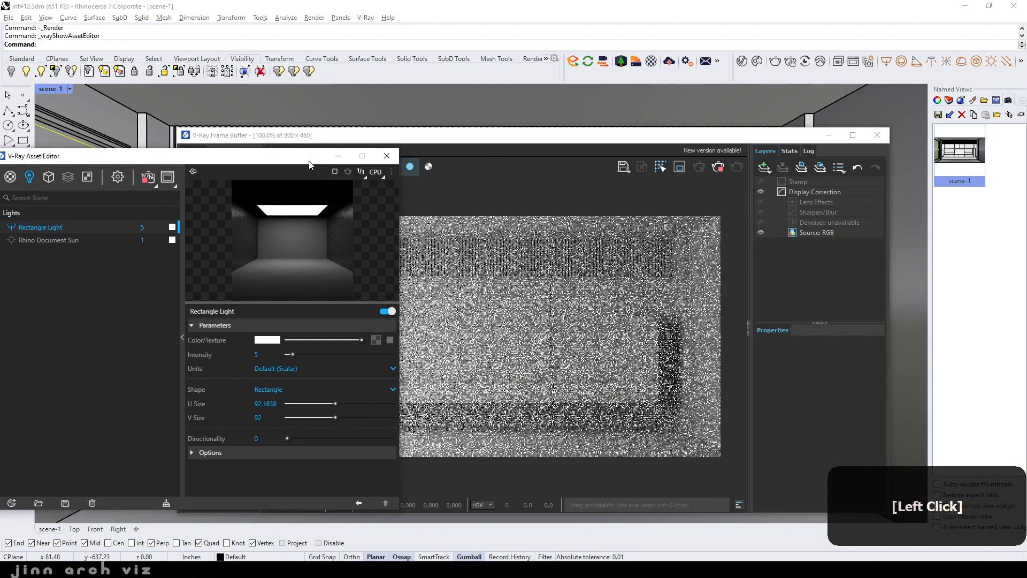
left_click_drag(492, 141, 666, 137)
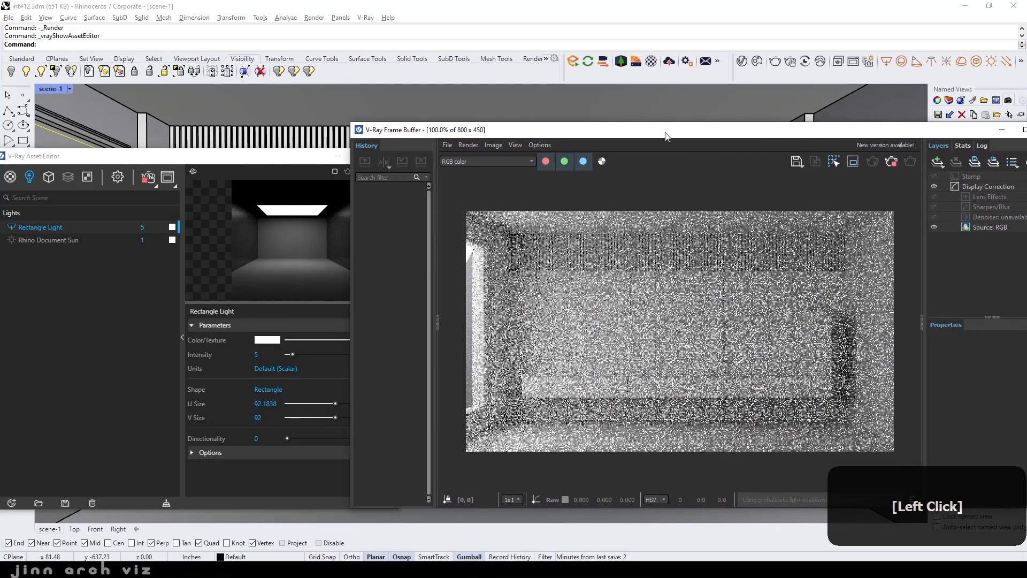
left_click(265, 166)
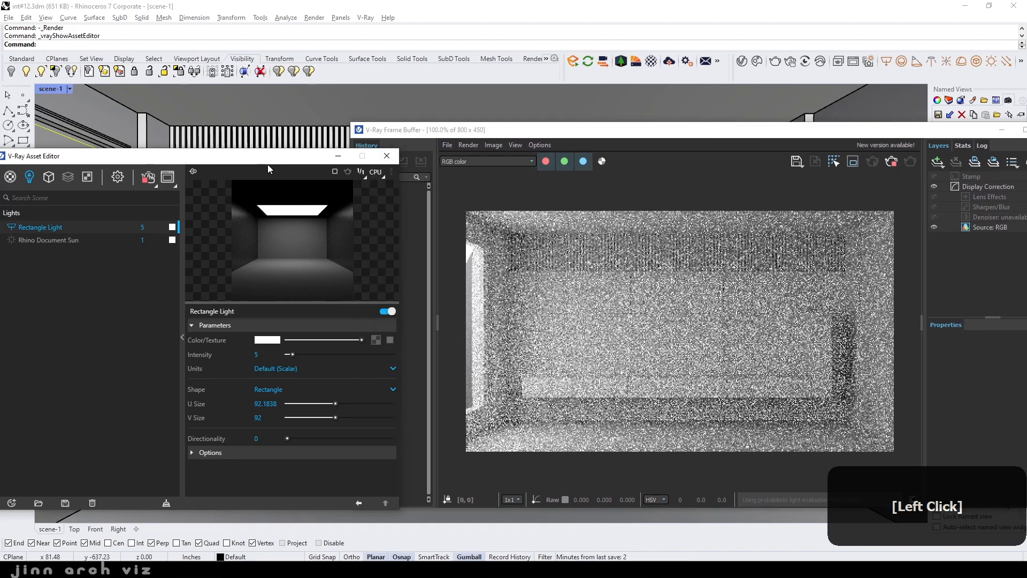
left_click_drag(264, 157, 268, 142)
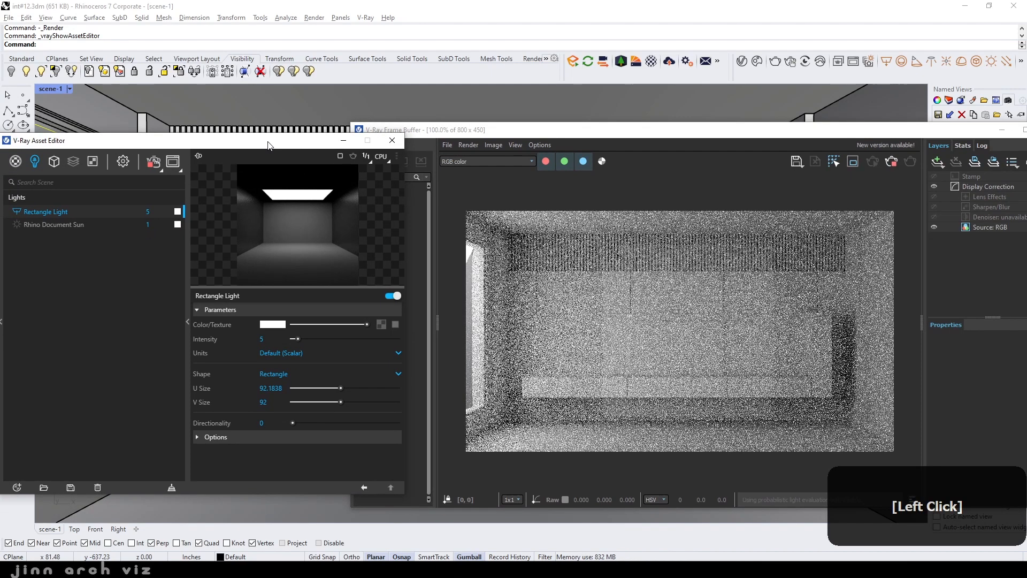
type("6")
key("Return")
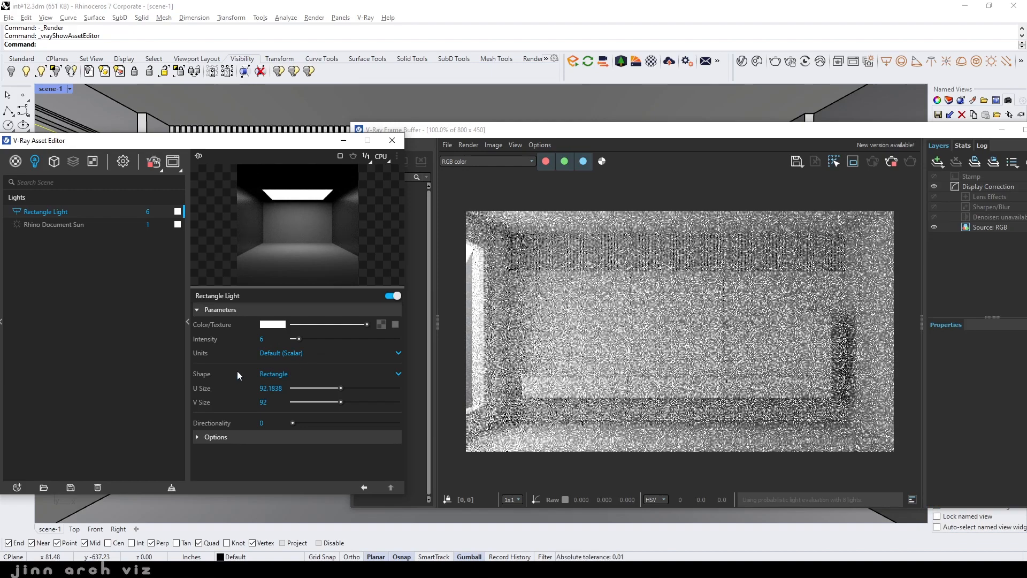
Make the rectangle light invisible and disable its Affect Specular and Affect Reflections options
left_click(200, 435)
scroll(238, 399, "down", 2)
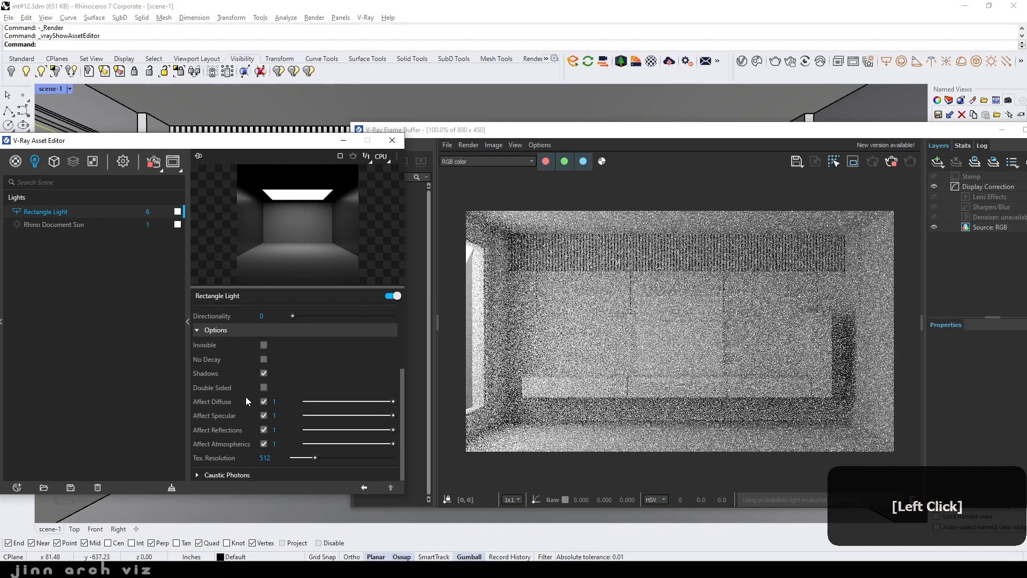
left_click(265, 345)
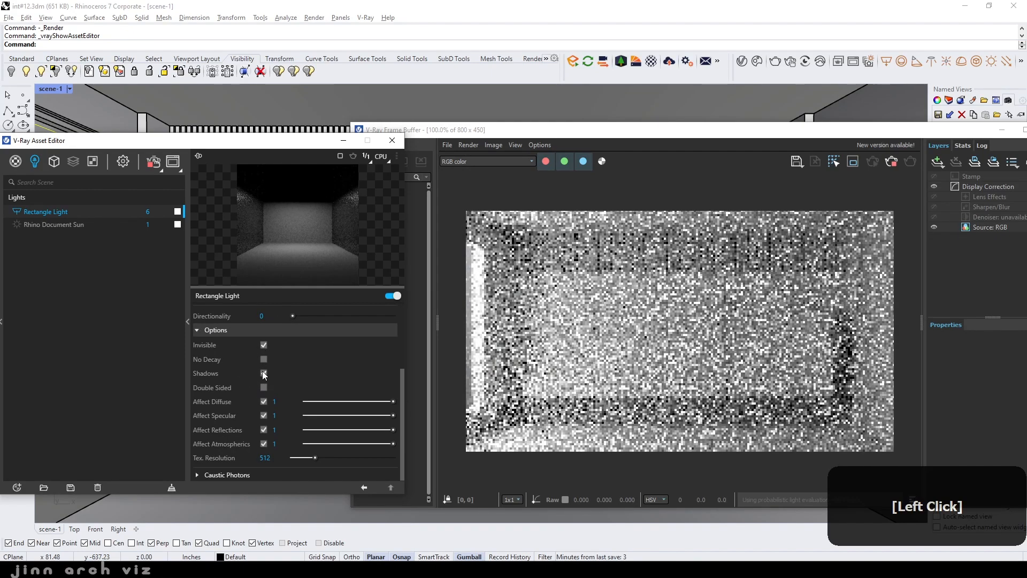
left_click(263, 416)
left_click(264, 430)
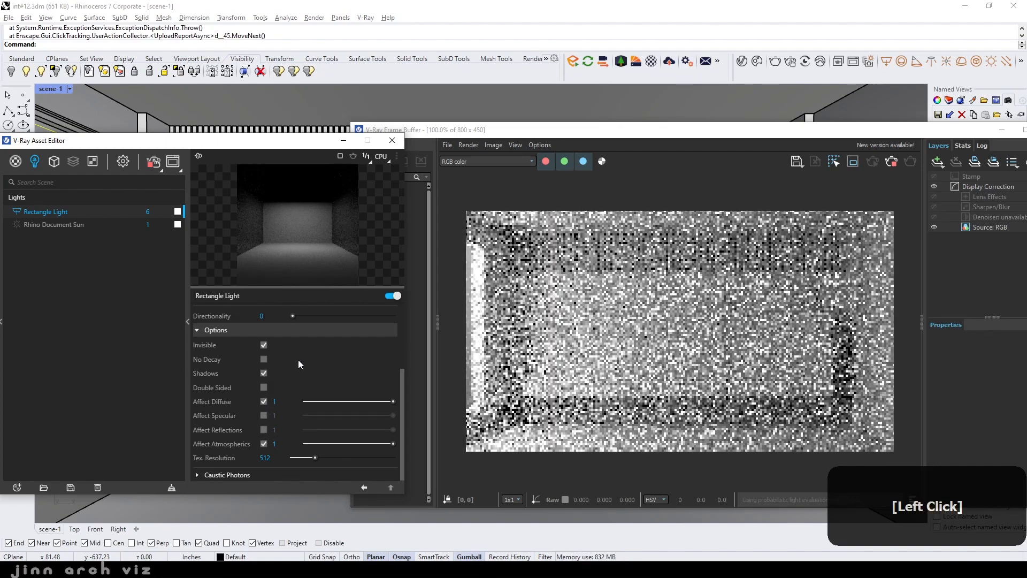
Set the rectangle light's directionality to .6 and shift the Asset Editor window clear of the render image
scroll(298, 360, "up", 2)
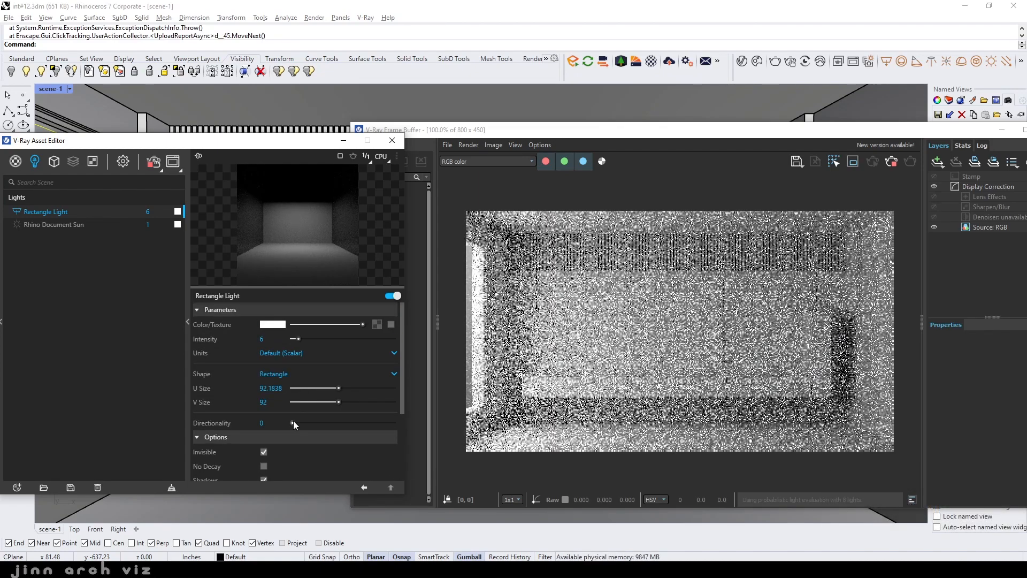
left_click(266, 423)
type(".6")
key("Return")
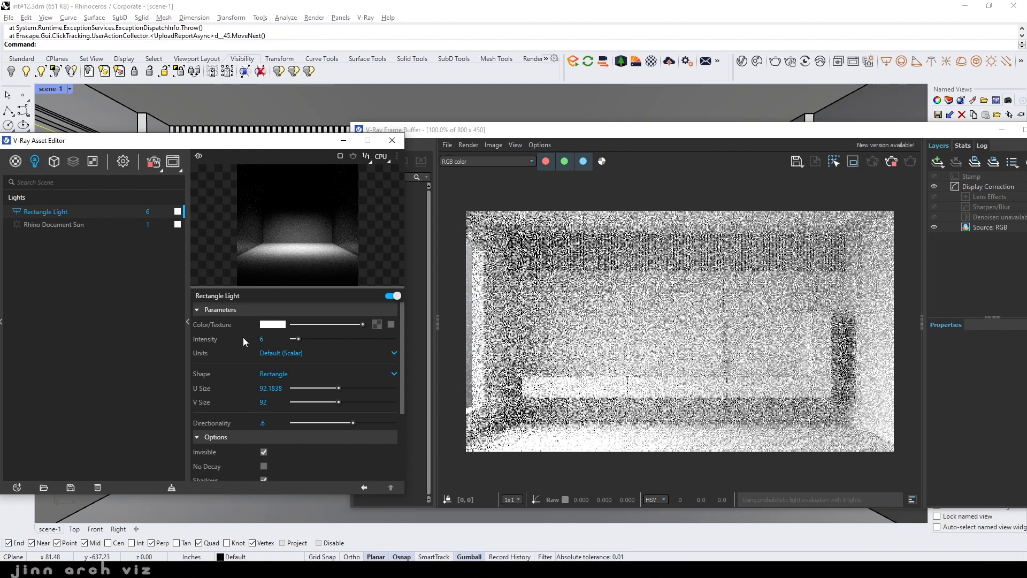
left_click_drag(239, 145, 275, 130)
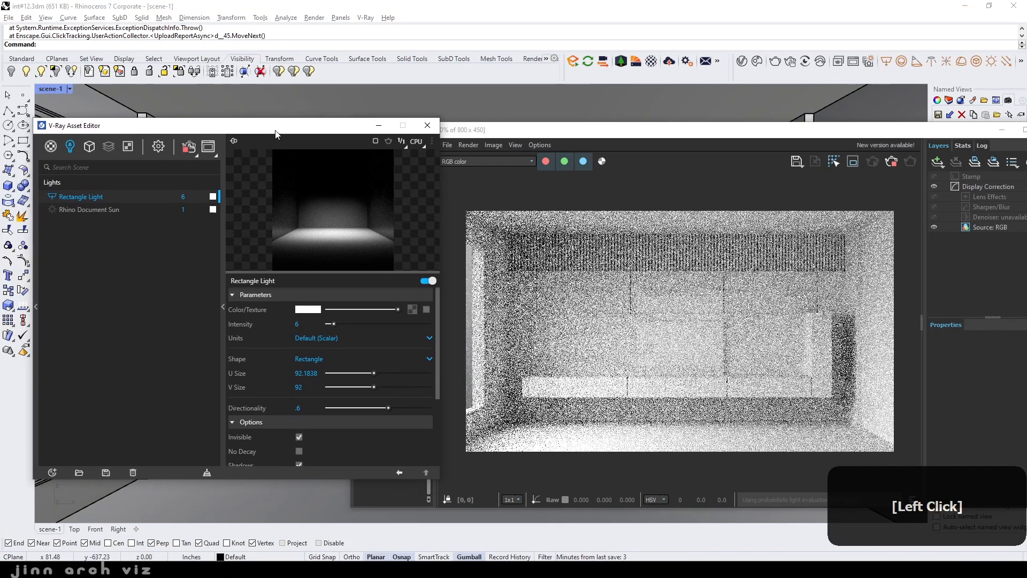